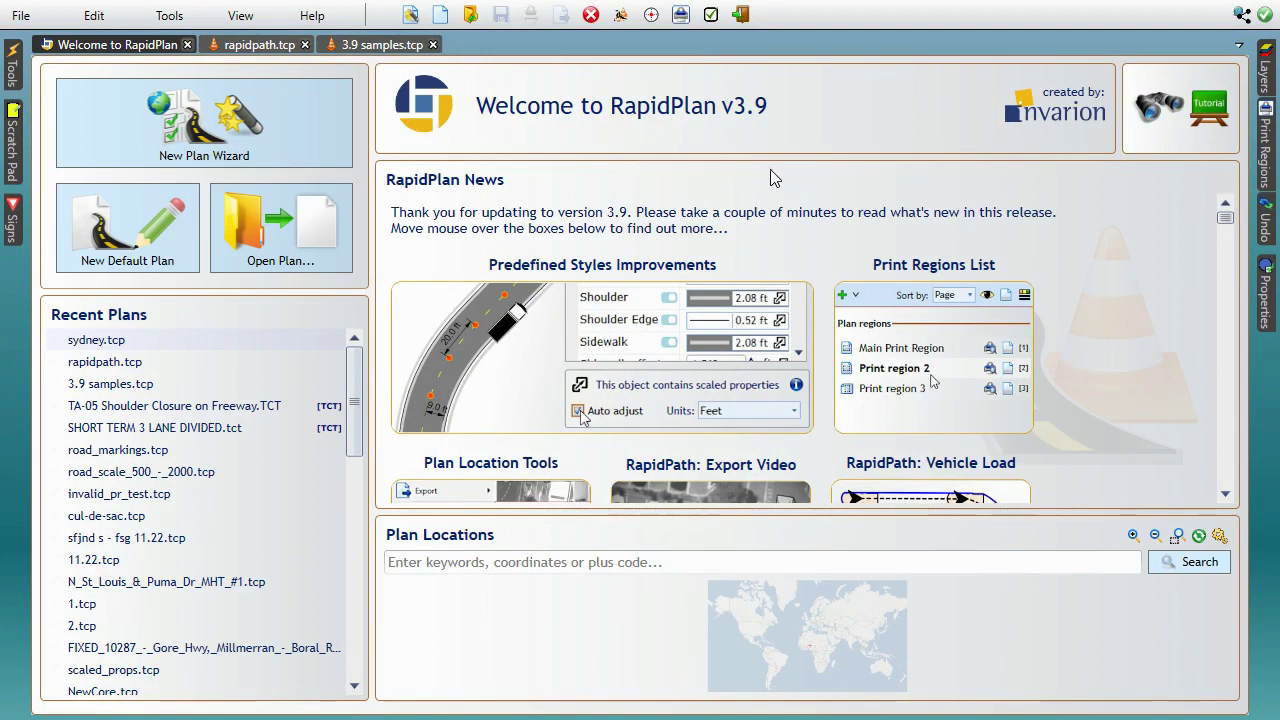
# Browse the plan-opening options, then close the list without opening a file
pyautogui.moveTo(723, 322)
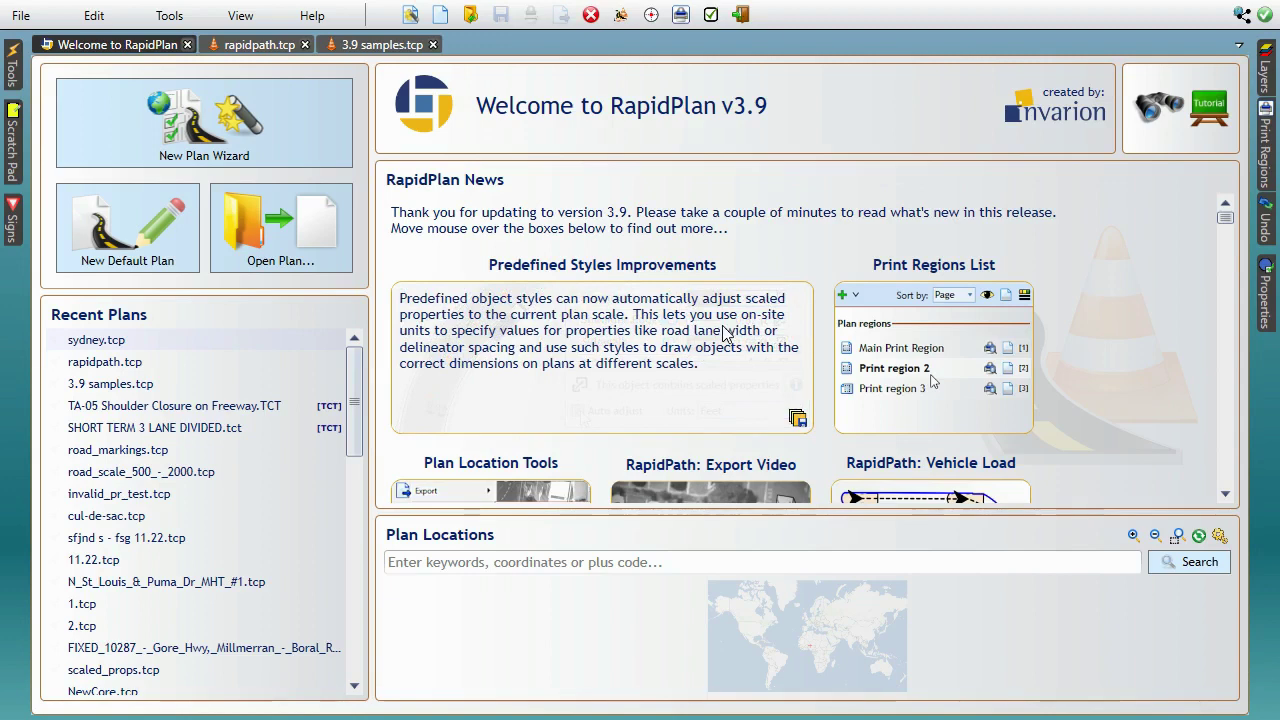
pyautogui.moveTo(943, 337)
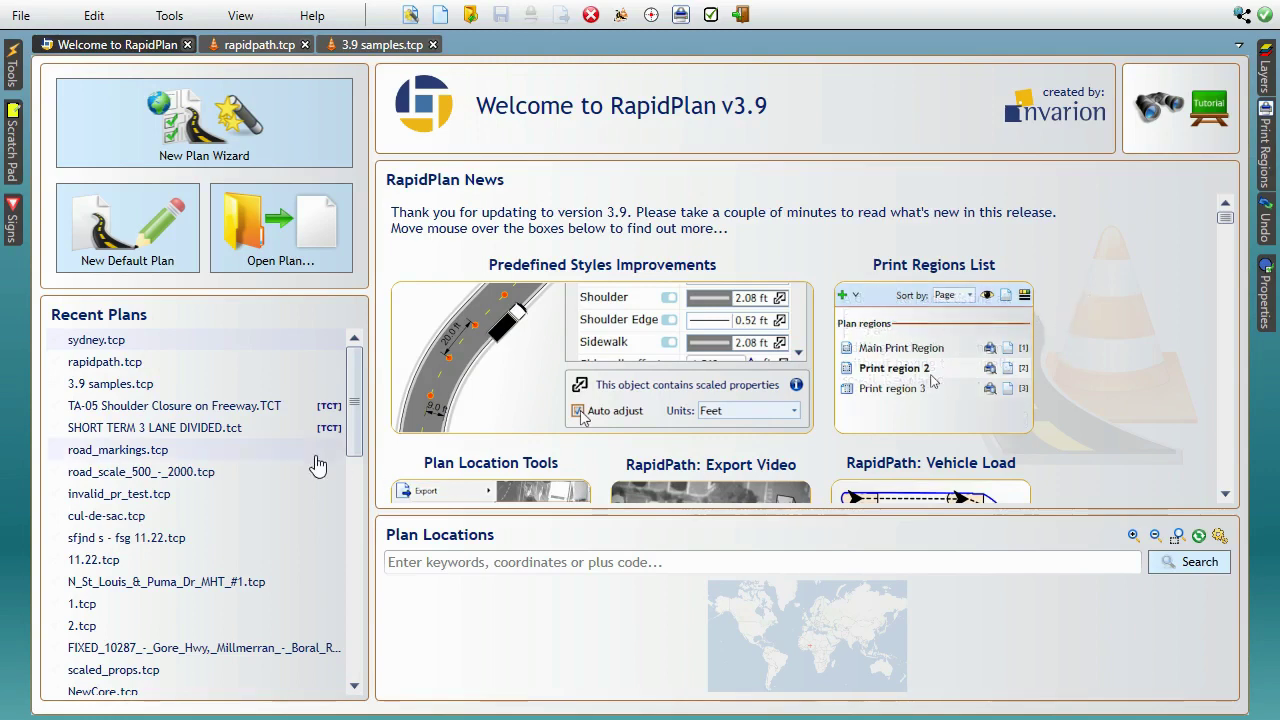
pyautogui.moveTo(280, 412)
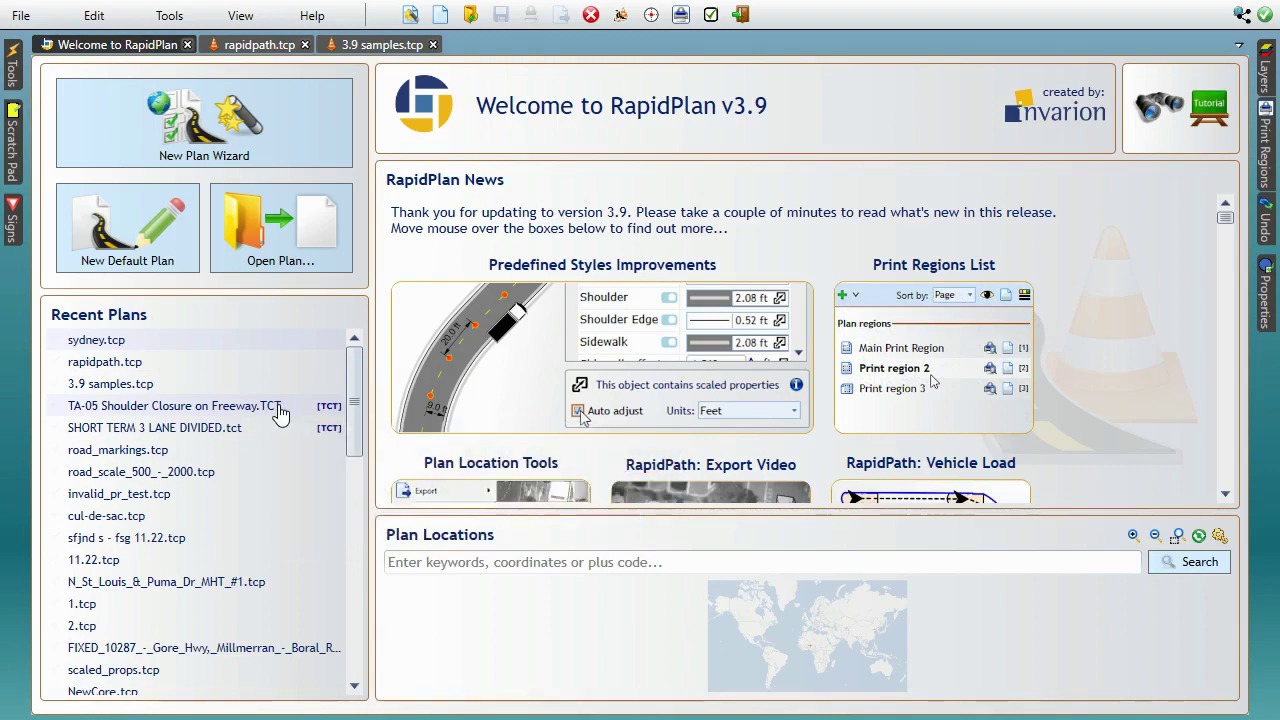
pyautogui.click(21, 15)
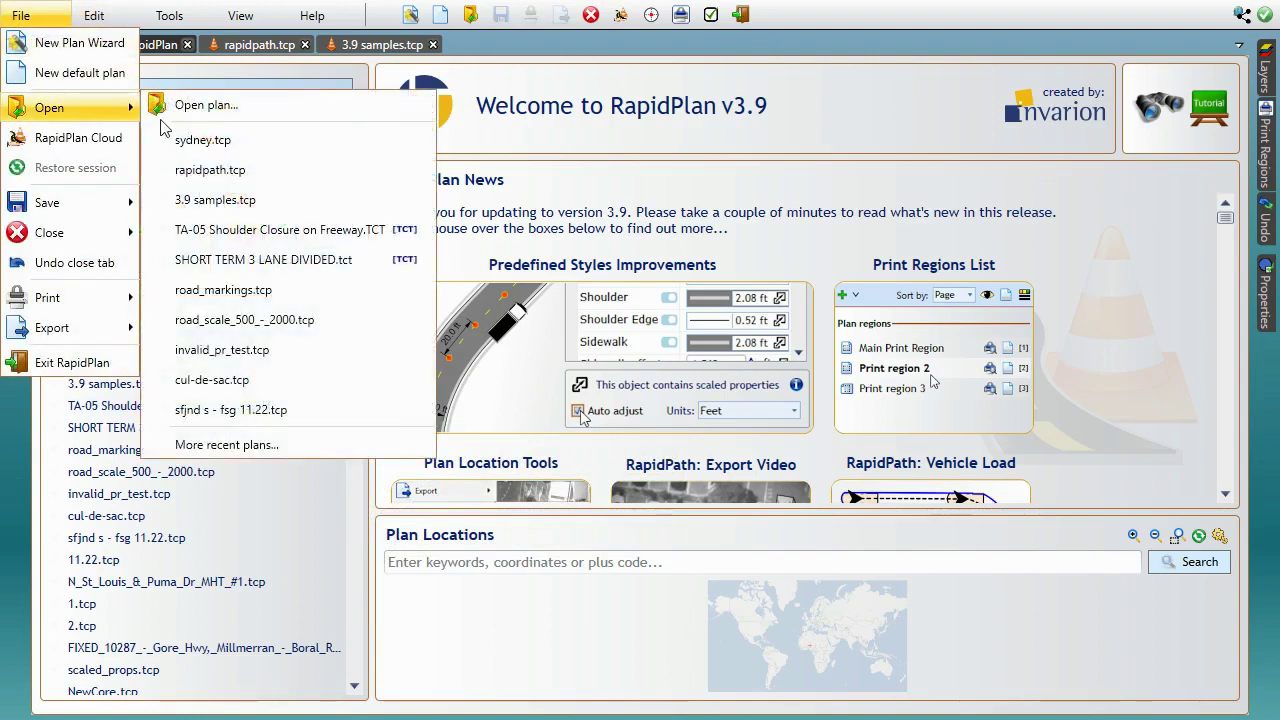
pyautogui.click(633, 186)
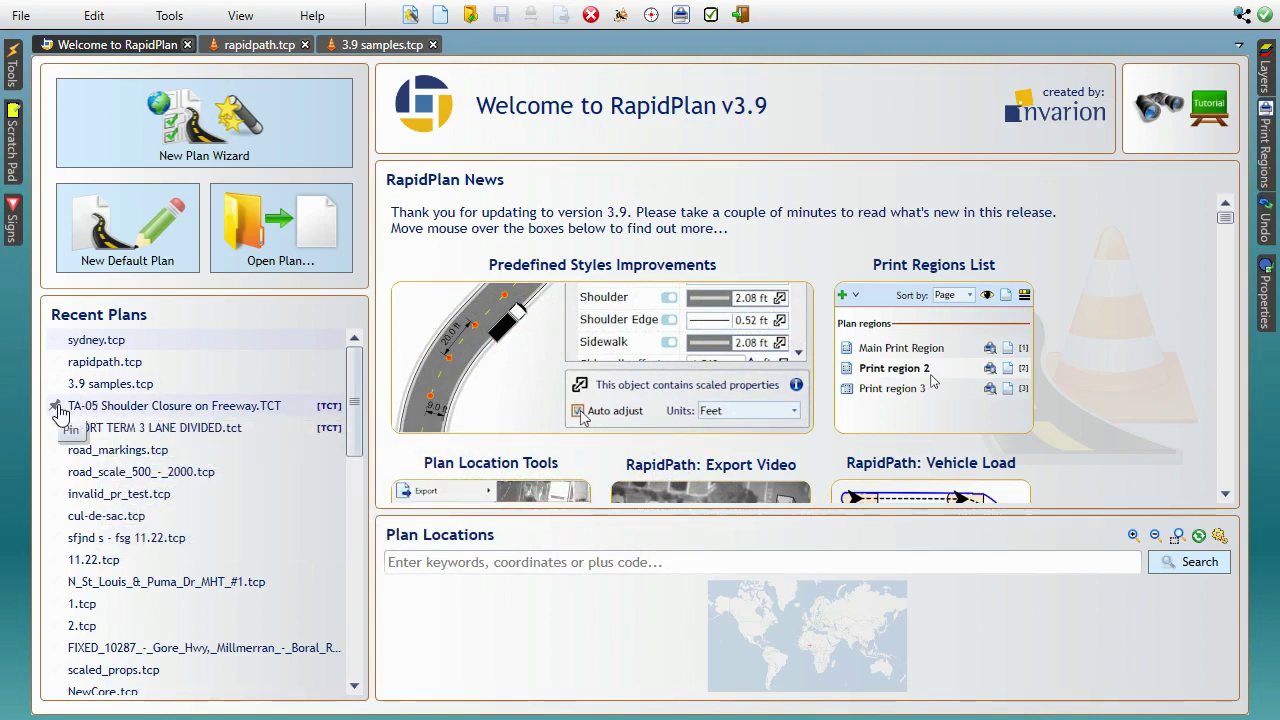
# Pin TA-05 Shoulder Closure on Freeway to the top, open it, and close it unsaved
pyautogui.click(57, 407)
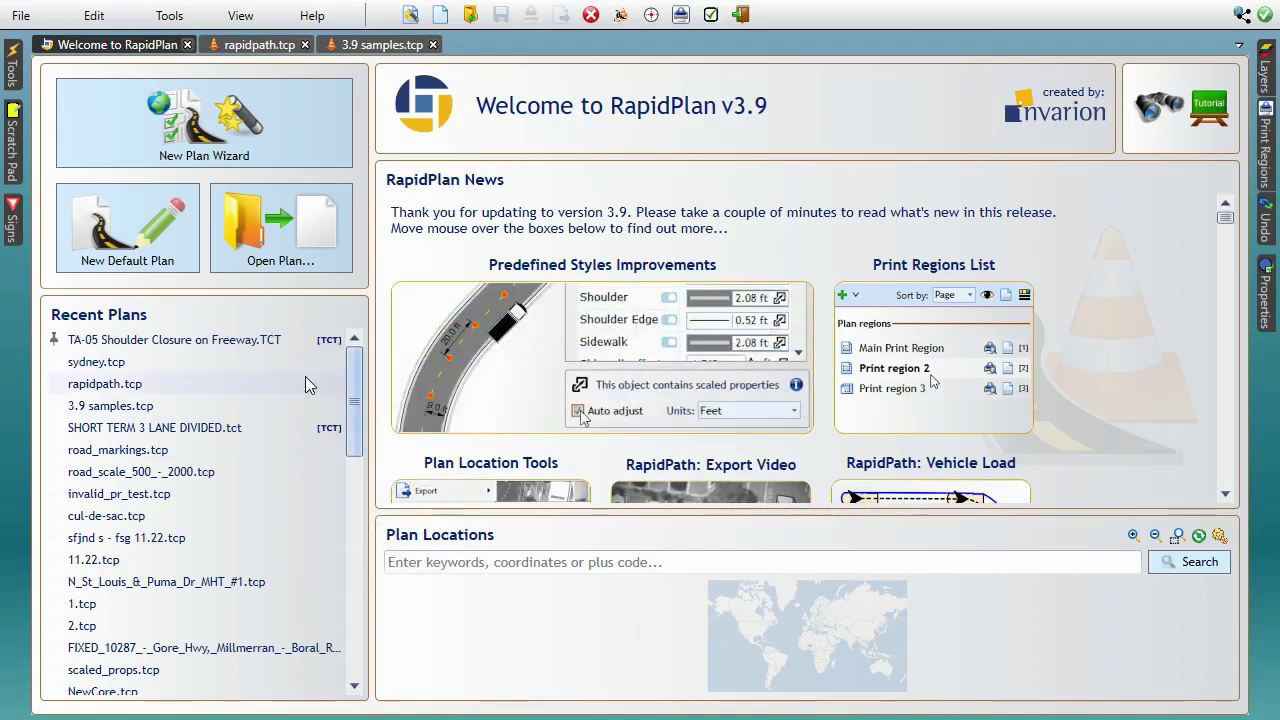
pyautogui.moveTo(207, 344)
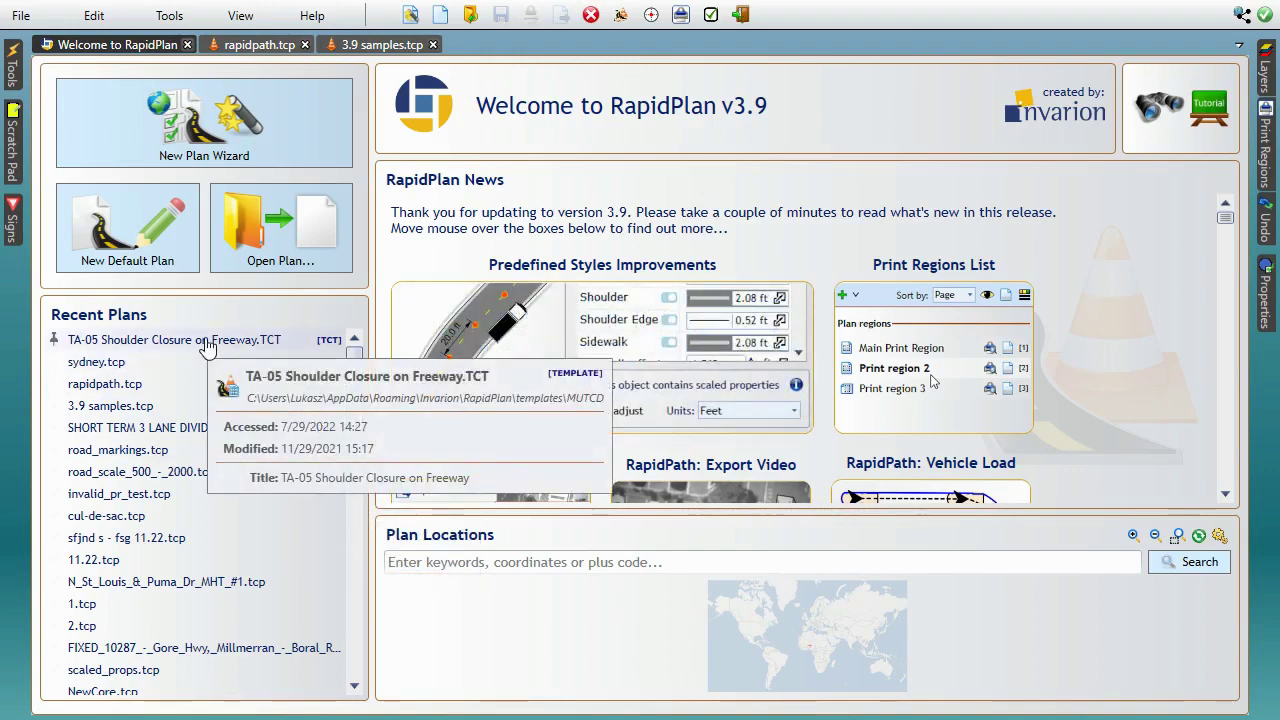
pyautogui.click(207, 344)
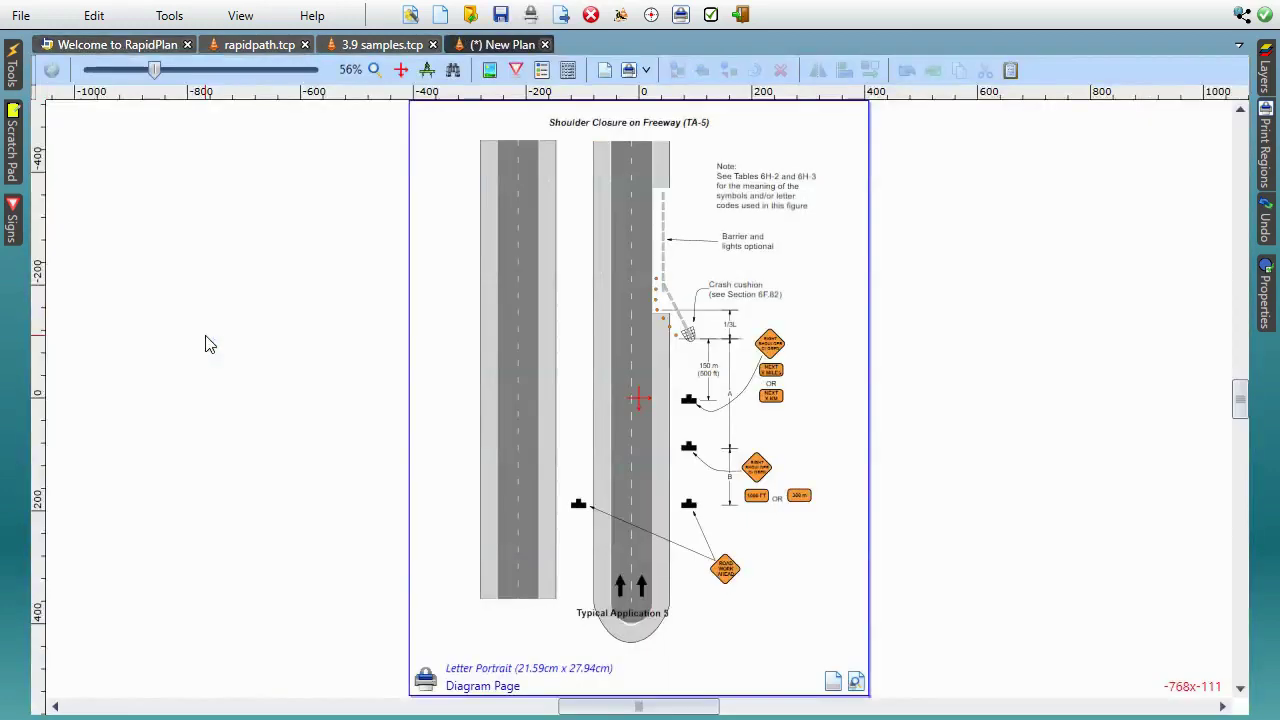
pyautogui.click(545, 44)
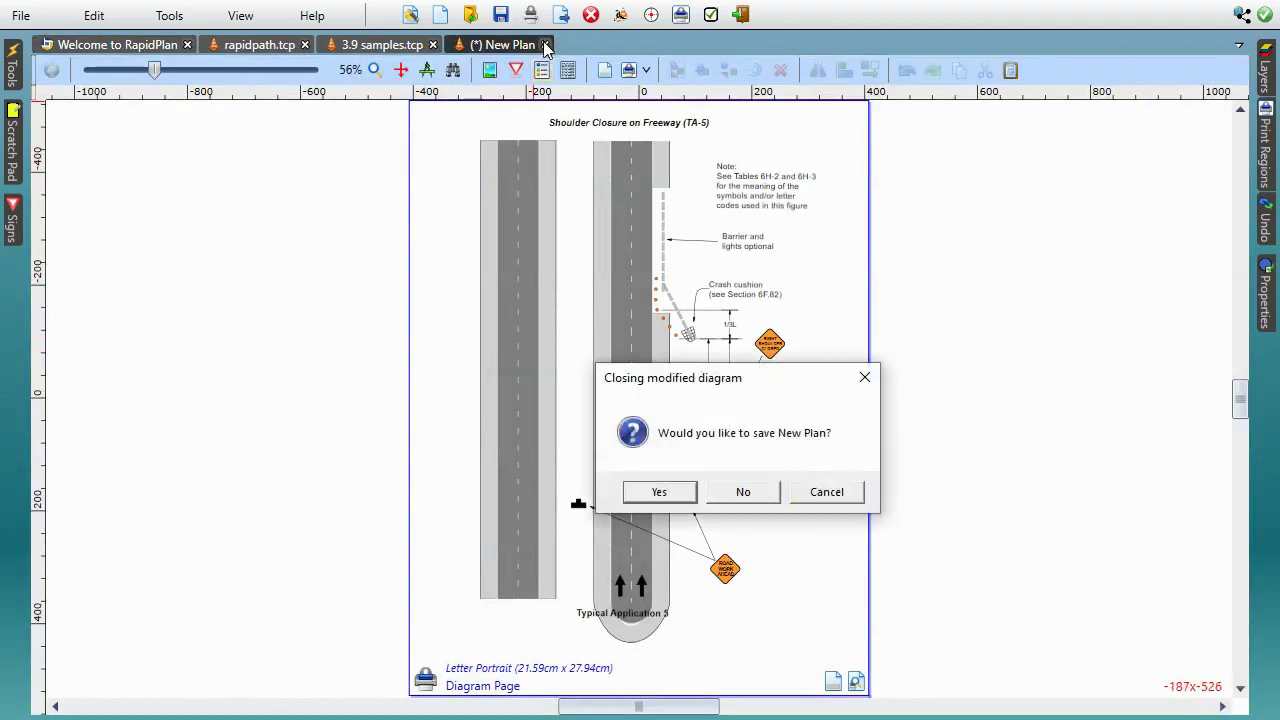
pyautogui.click(740, 492)
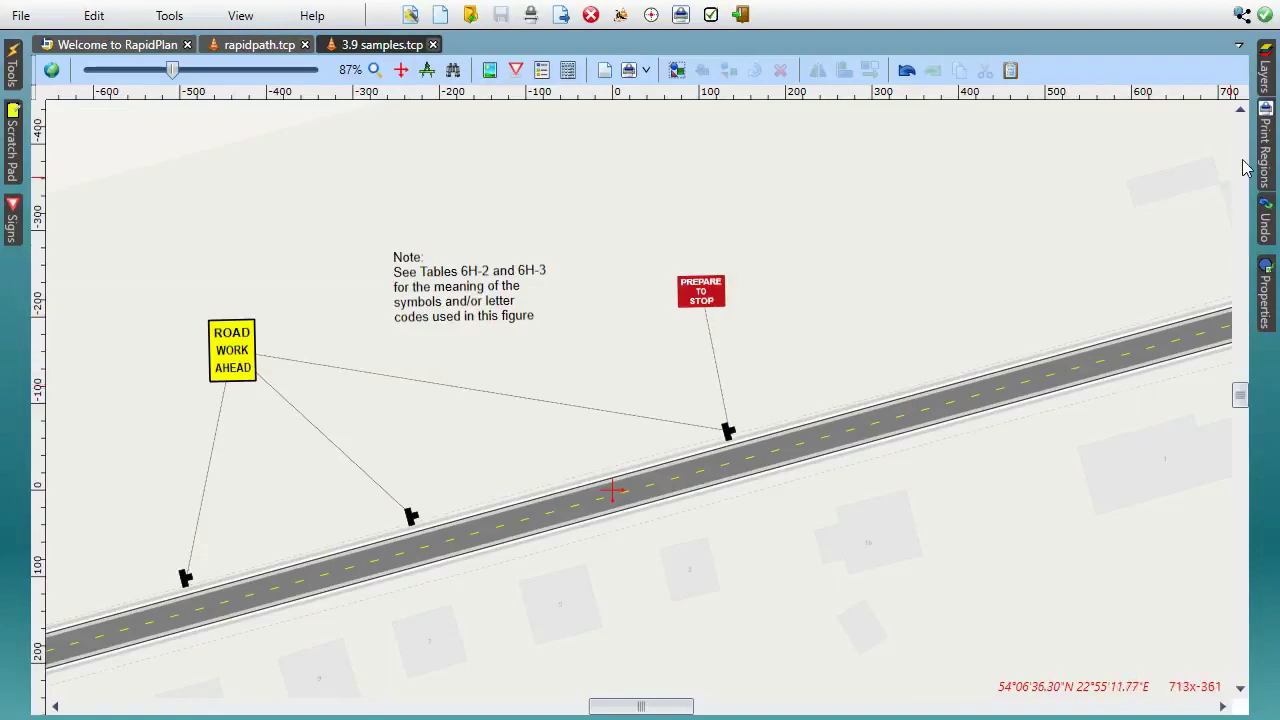
# Underline the note text through the Font settings of the pinned Properties panel
pyautogui.click(1262, 312)
pyautogui.click(1229, 45)
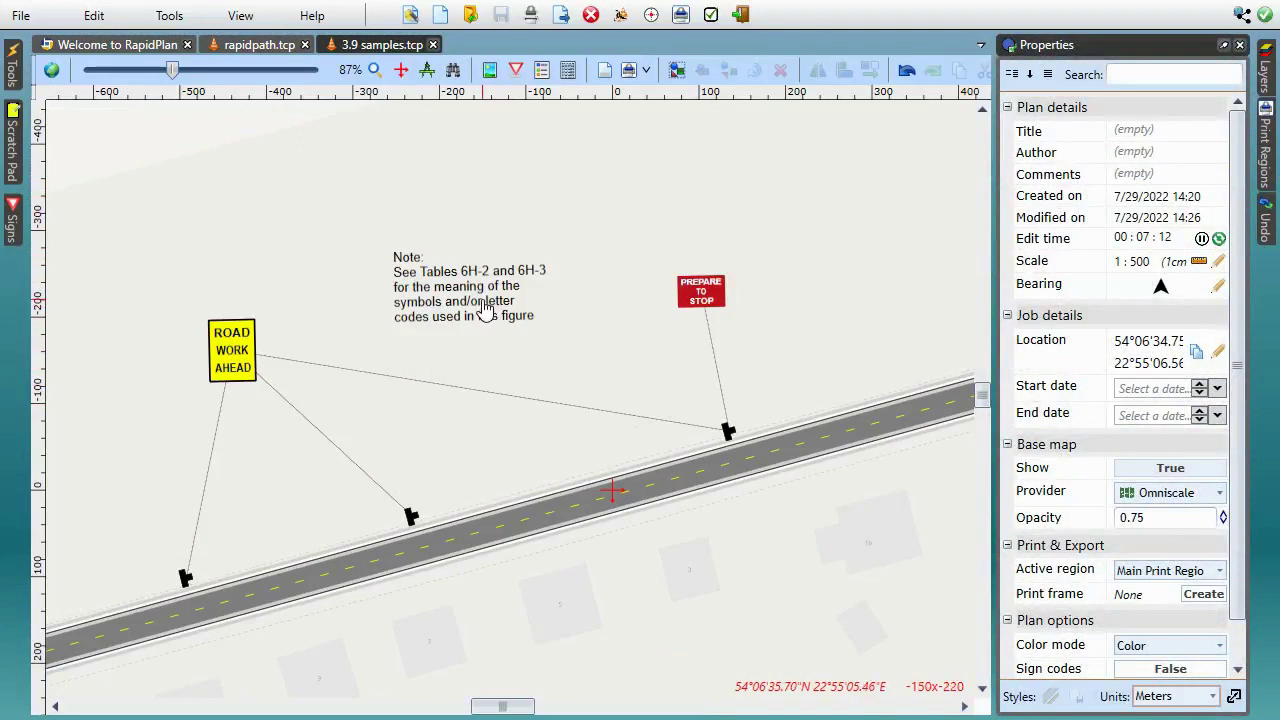
pyautogui.click(484, 310)
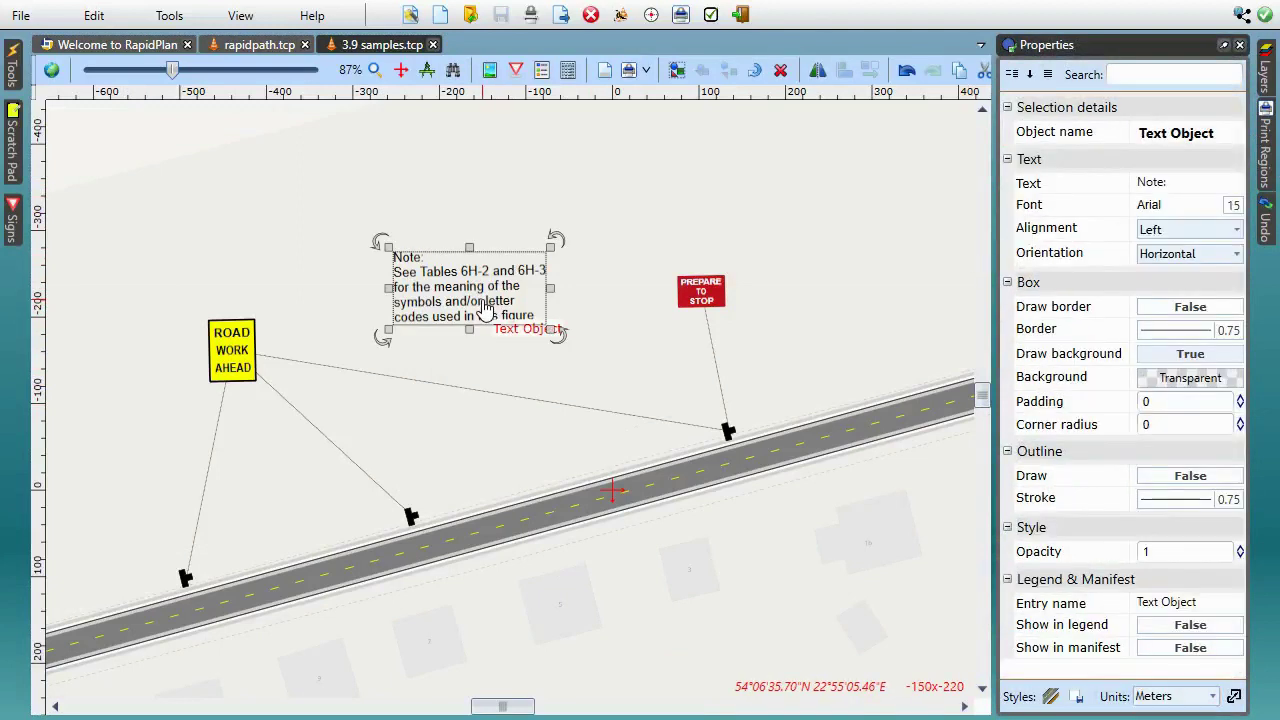
pyautogui.click(1190, 208)
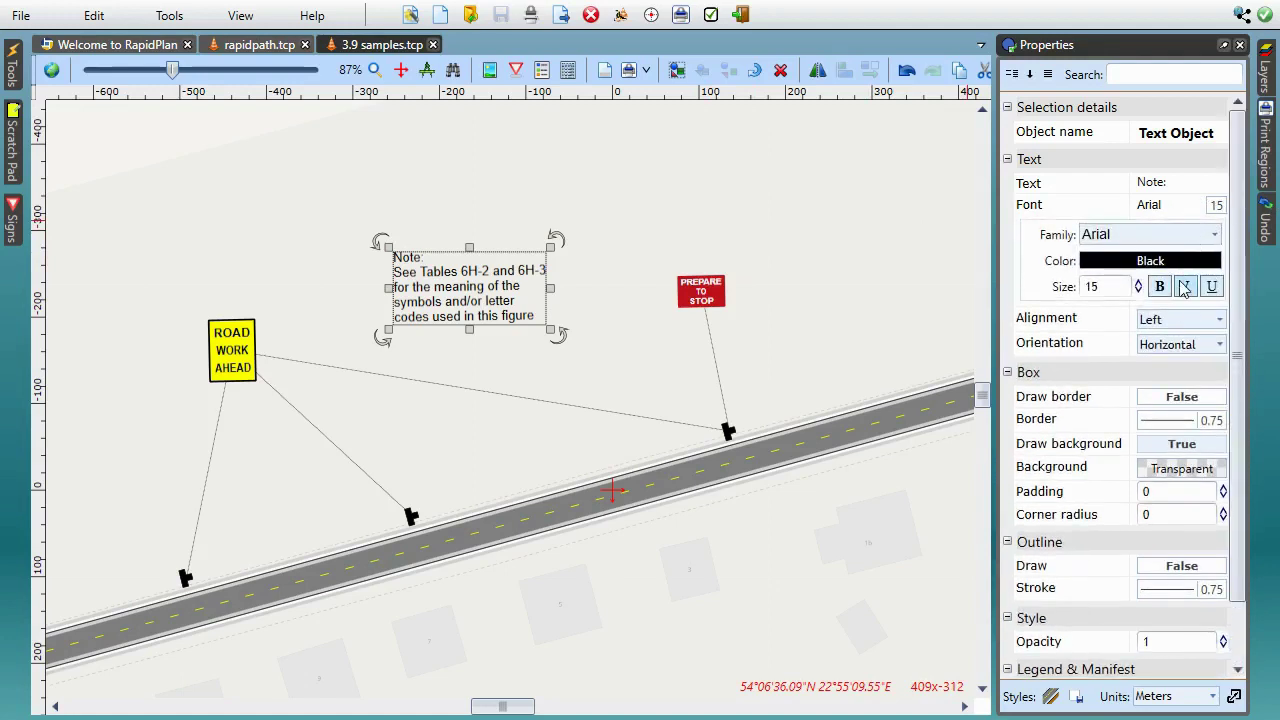
pyautogui.click(1211, 287)
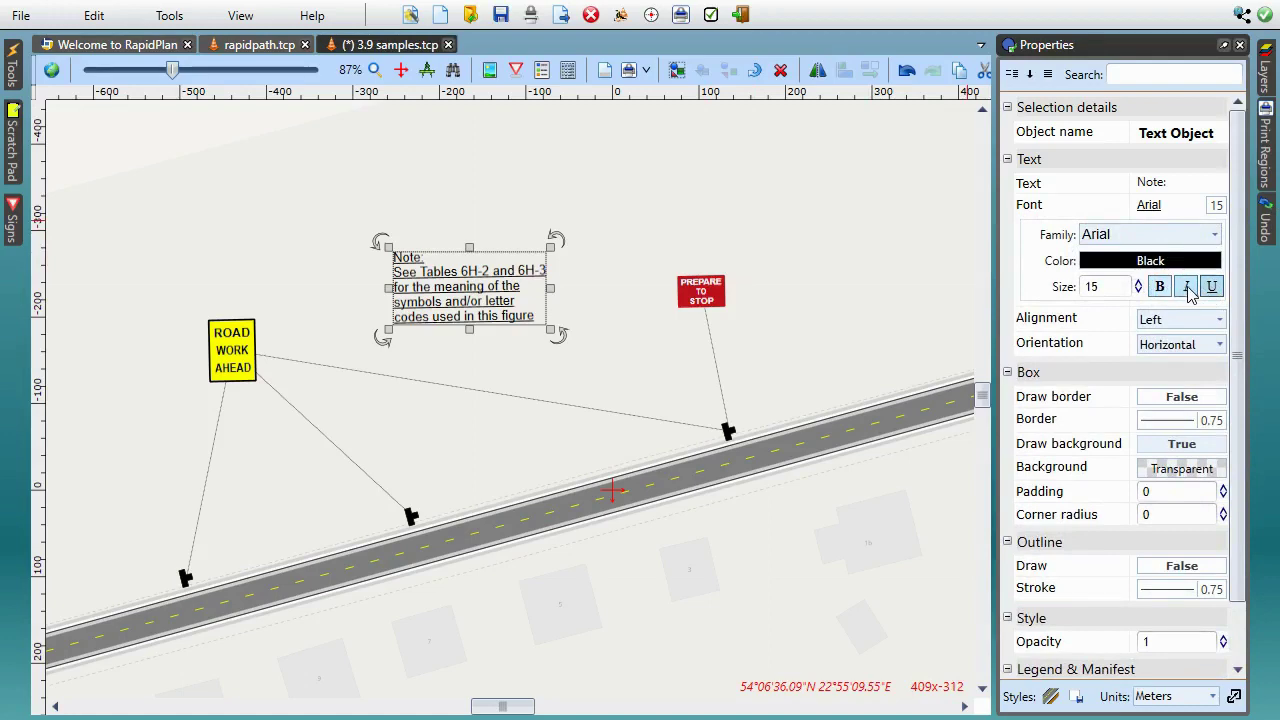
pyautogui.click(908, 264)
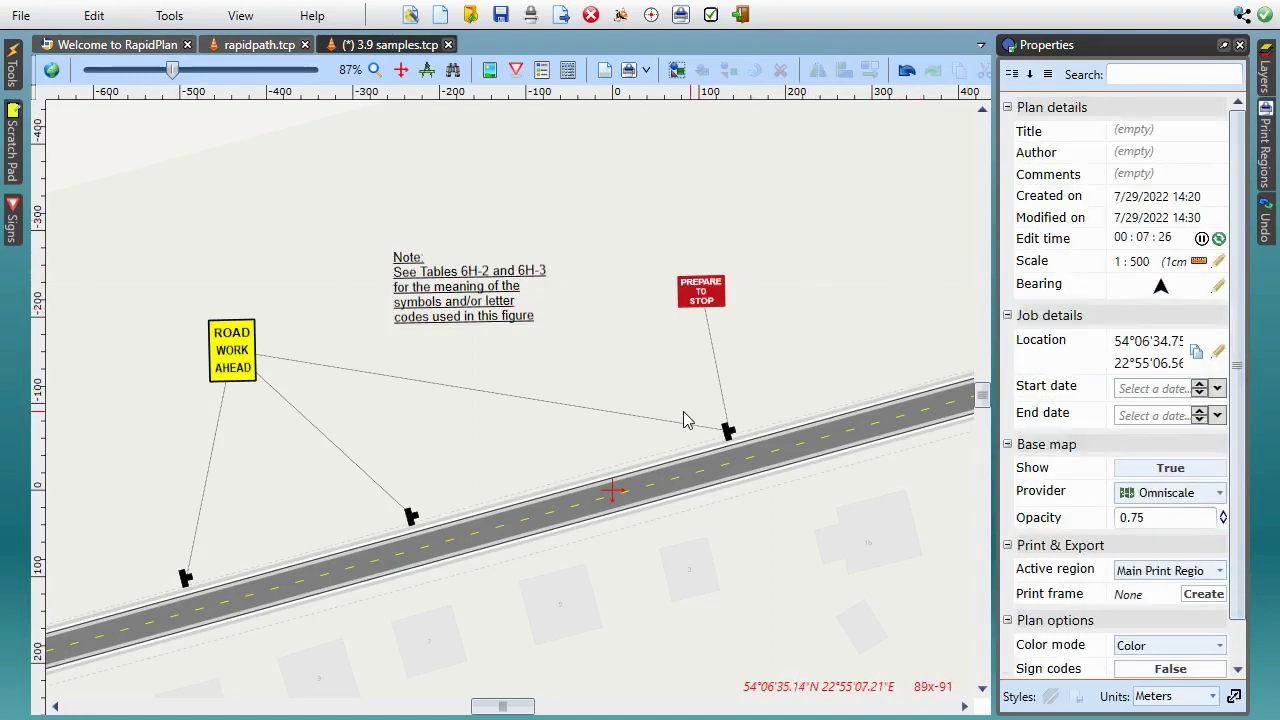
# Copy the map coordinates of the spot beside the road via Location > Copy Coordinates
pyautogui.scroll(-2, 676, 420)
pyautogui.scroll(2, 676, 420)
pyautogui.rightClick(660, 485)
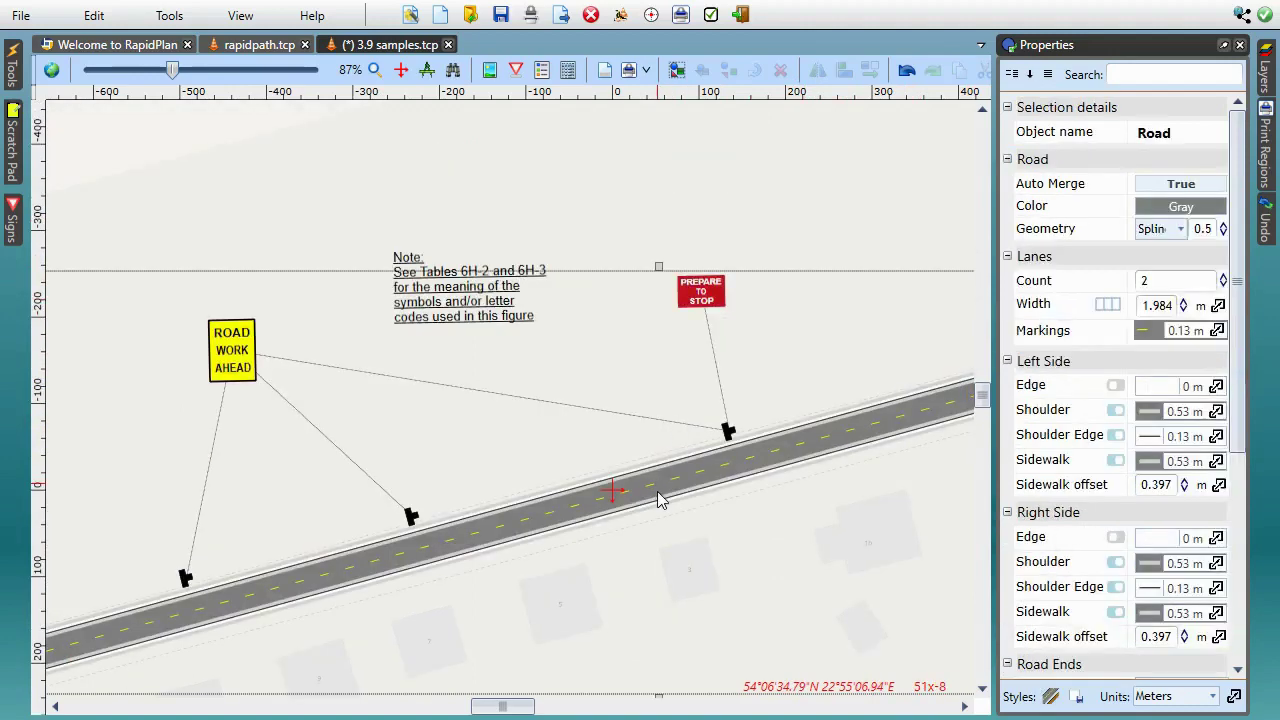
pyautogui.rightClick(630, 538)
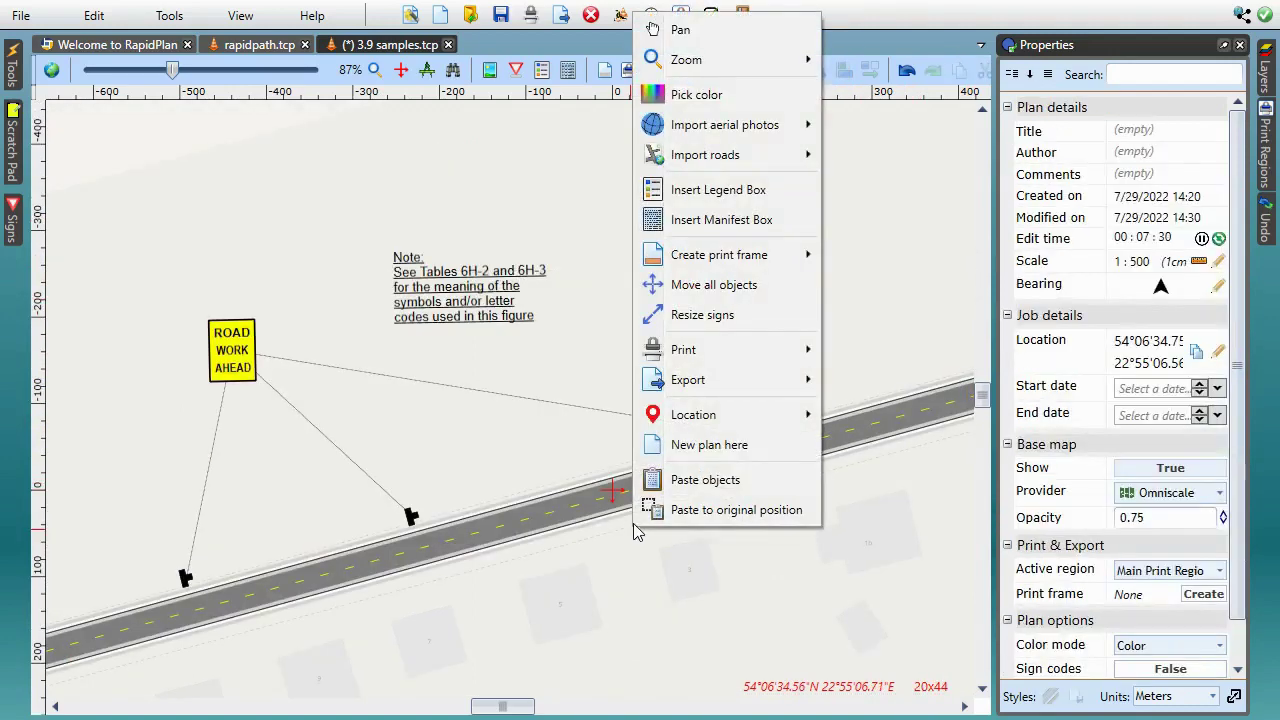
pyautogui.moveTo(716, 420)
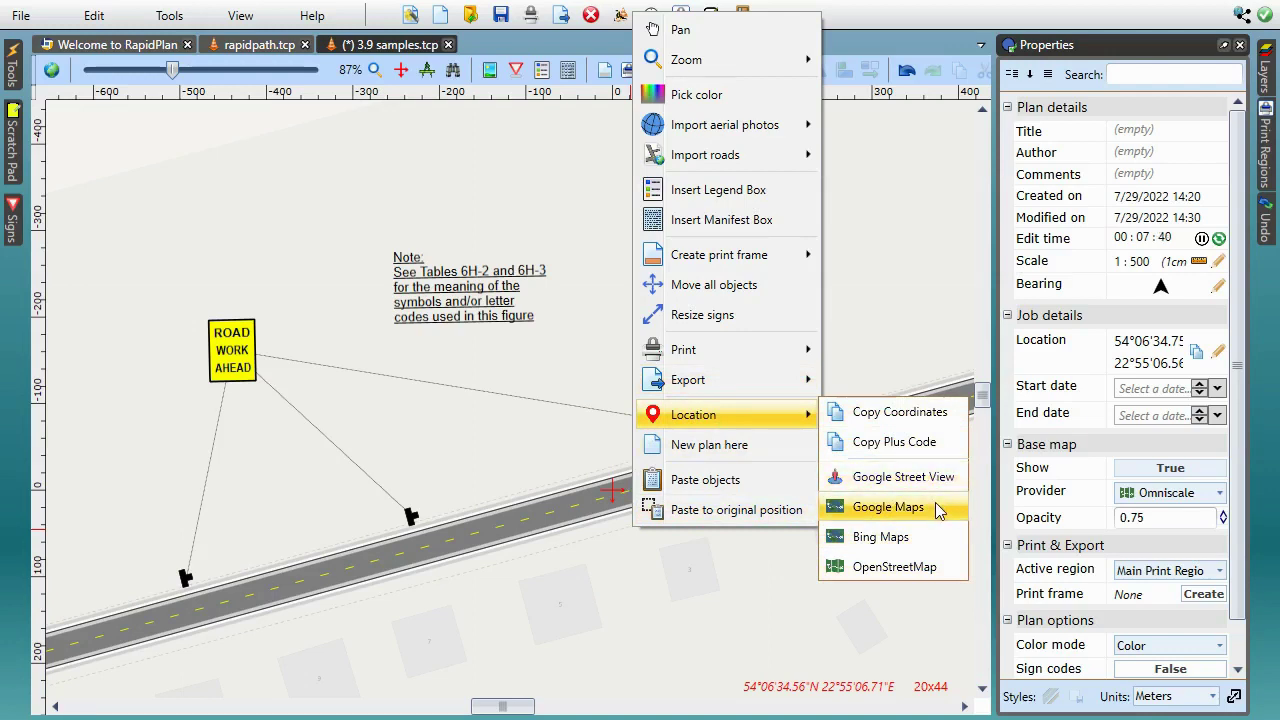
pyautogui.click(885, 424)
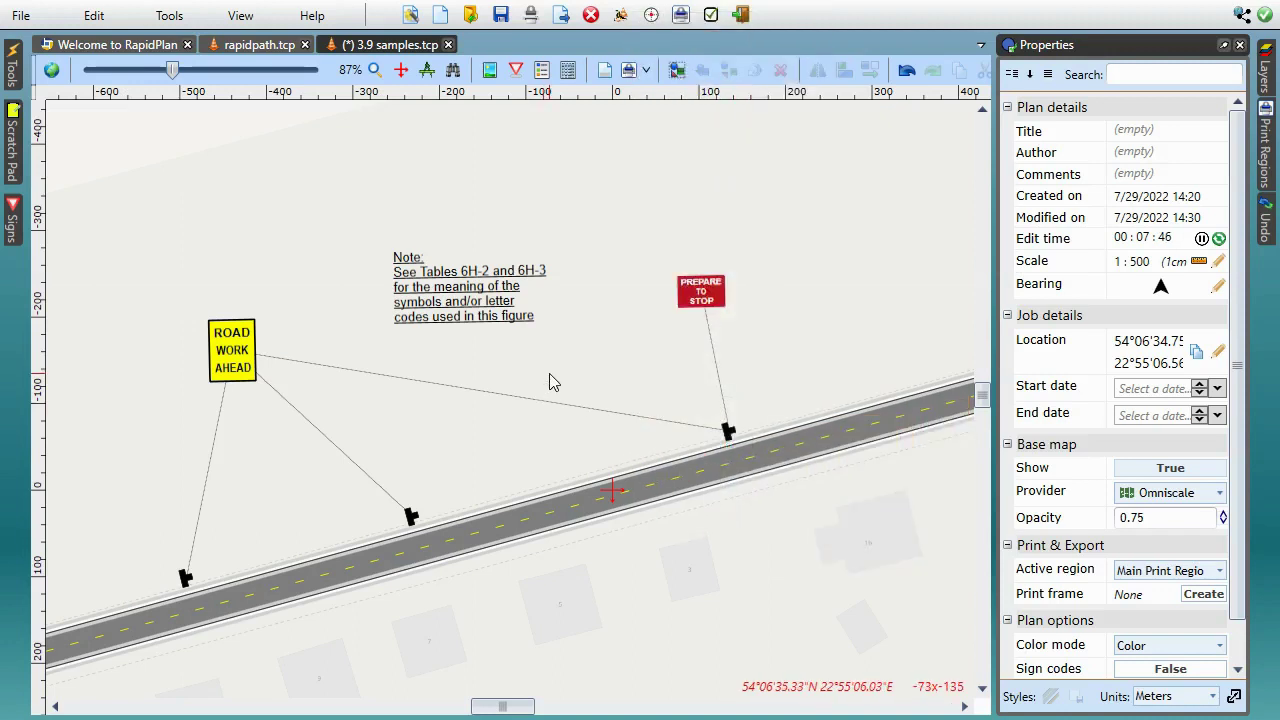
# Delete the ROAD WORK AHEAD sign with its connected stands and dismiss the warning
pyautogui.click(246, 363)
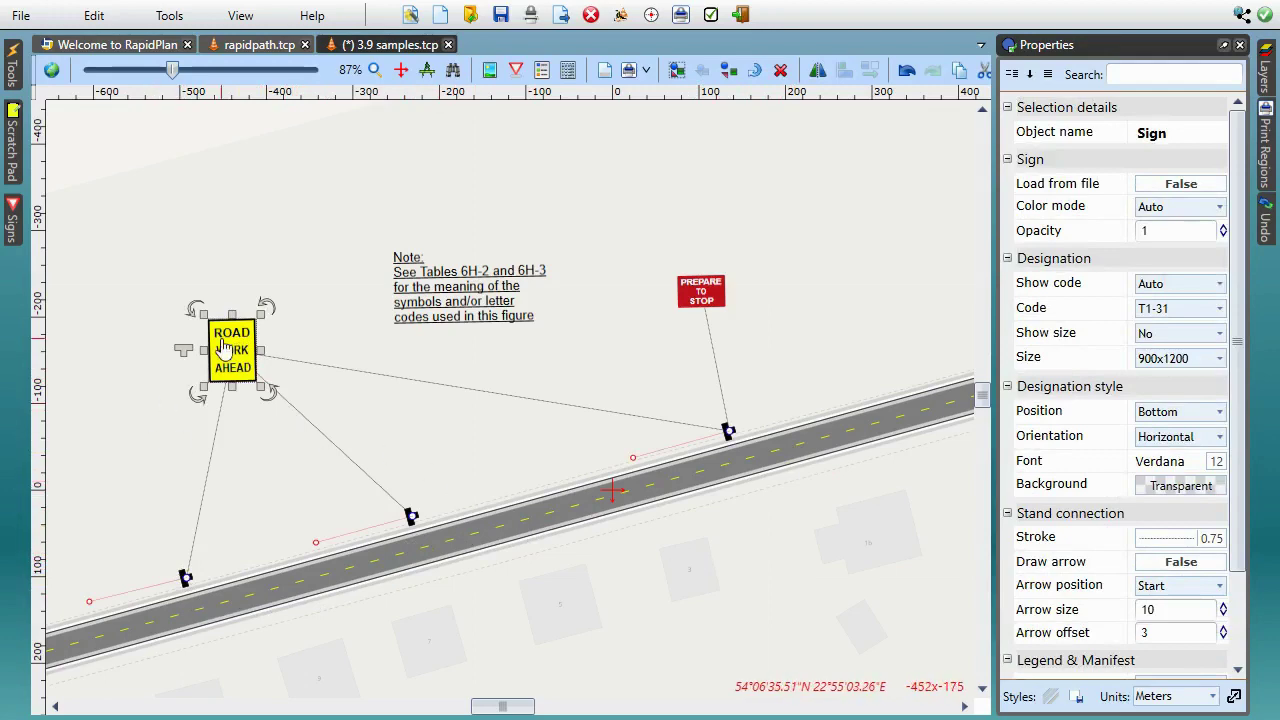
pyautogui.click(185, 578)
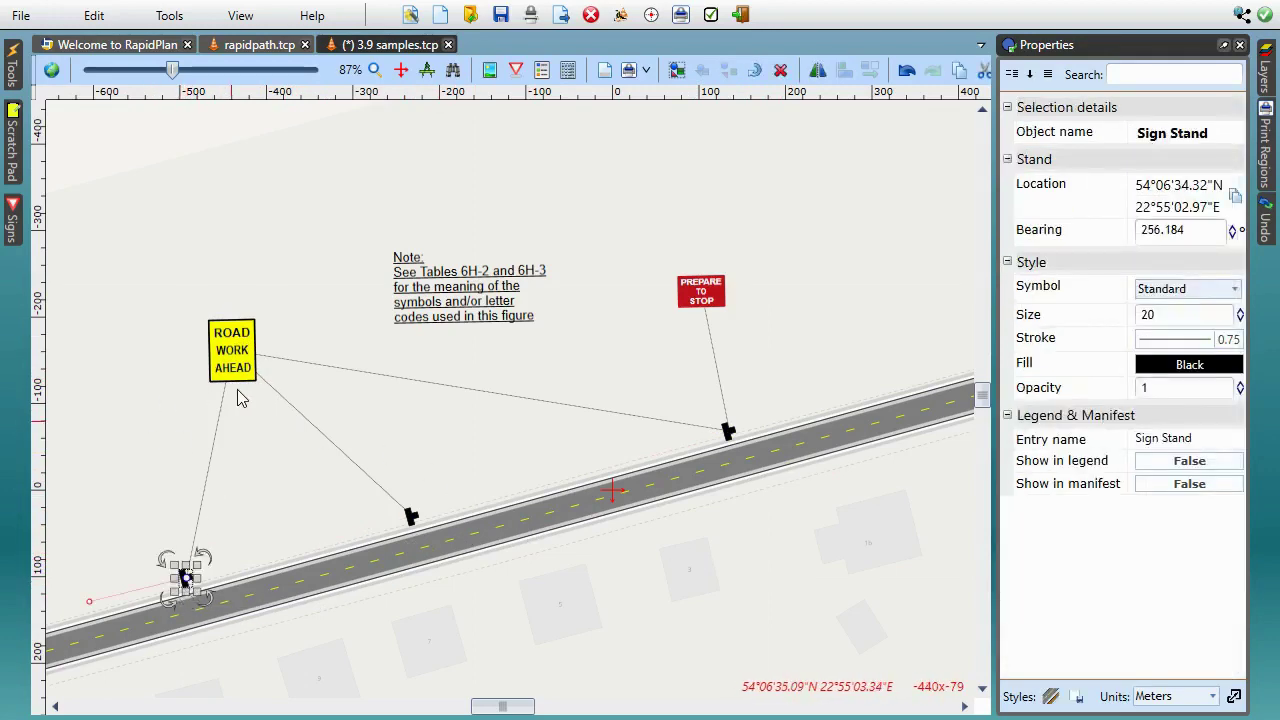
pyautogui.click(240, 362)
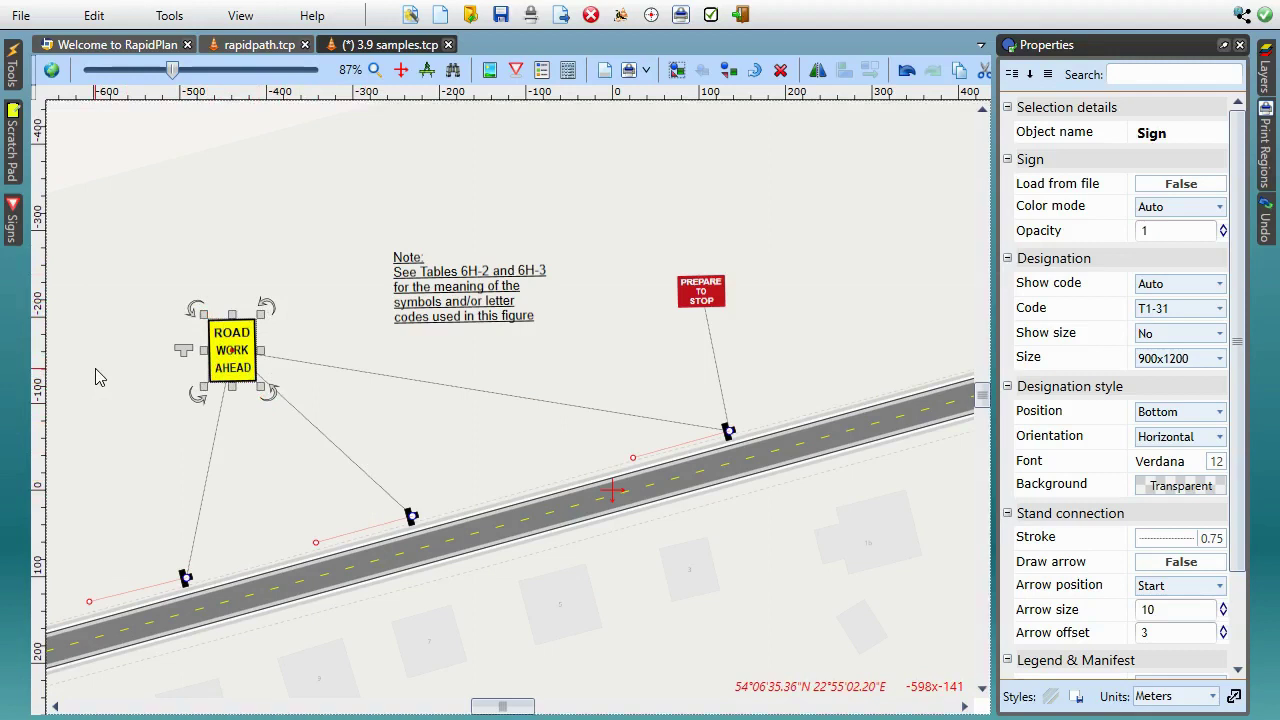
pyautogui.press('Delete')
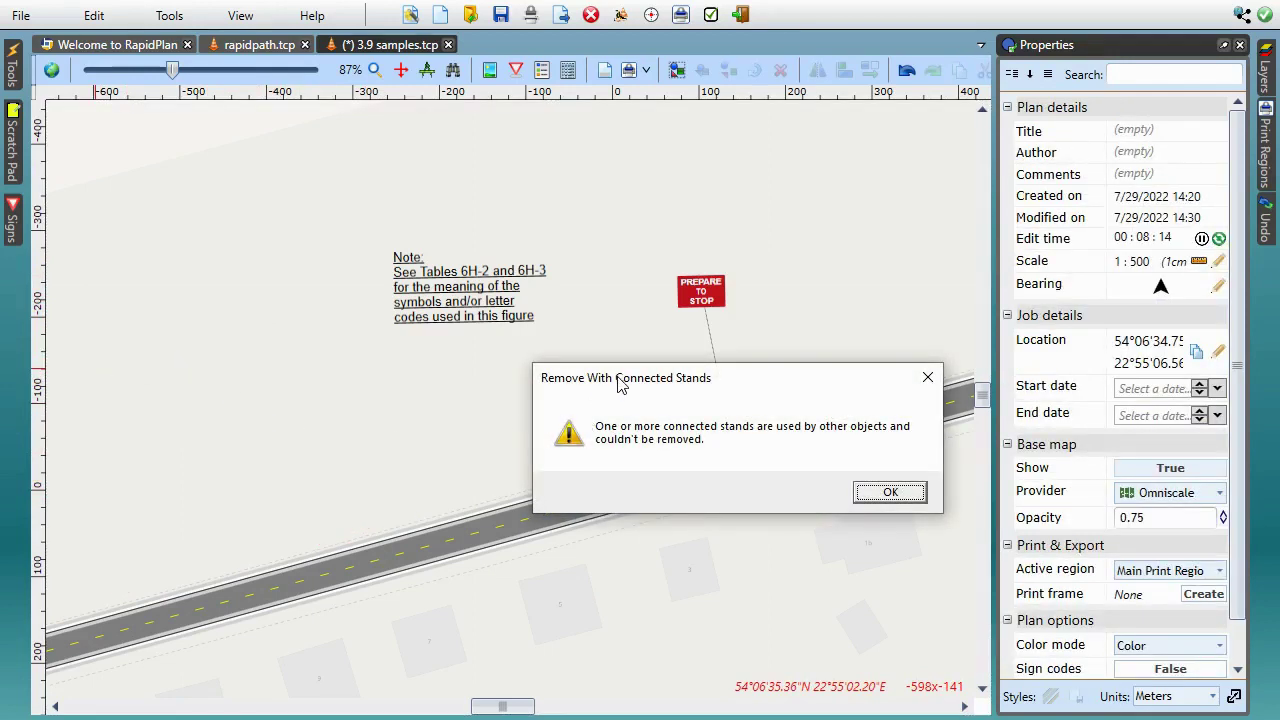
pyautogui.moveTo(620, 385); pyautogui.dragTo(277, 337)
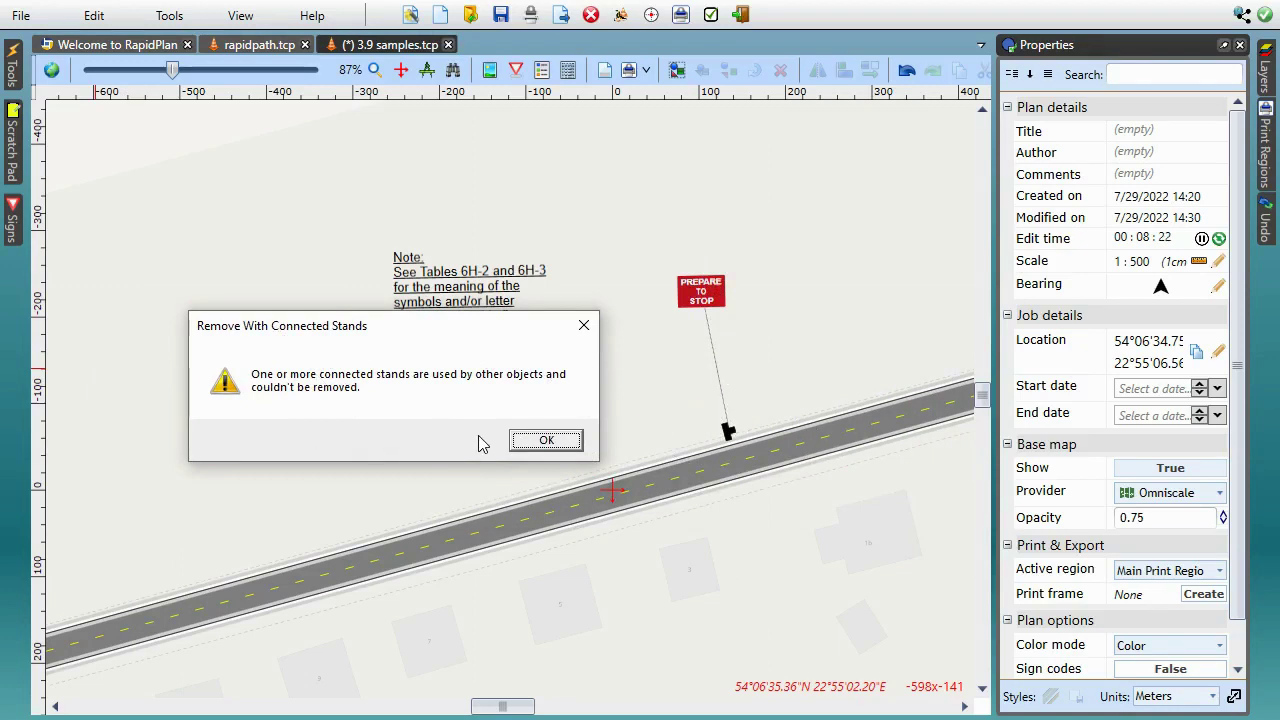
pyautogui.click(540, 442)
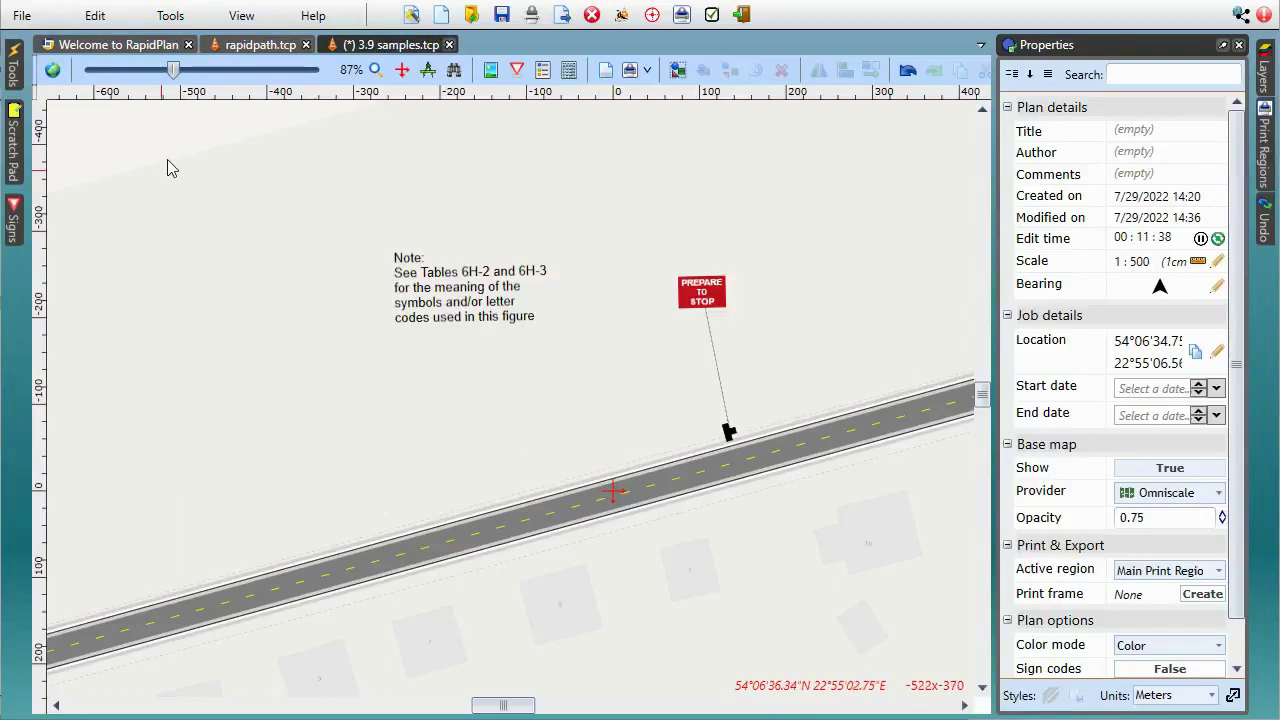
# Switch to the rapidpath.tcp plan and bring up the actions for its vehicle path
pyautogui.click(257, 44)
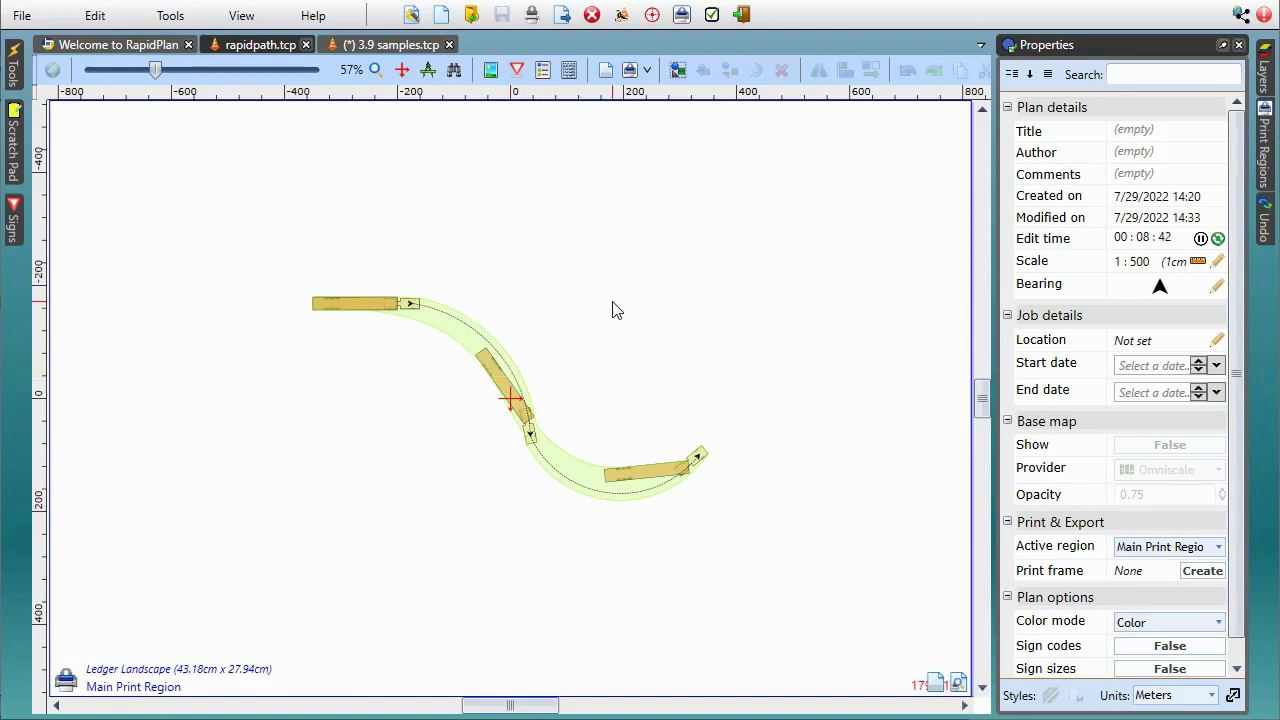
pyautogui.click(506, 360)
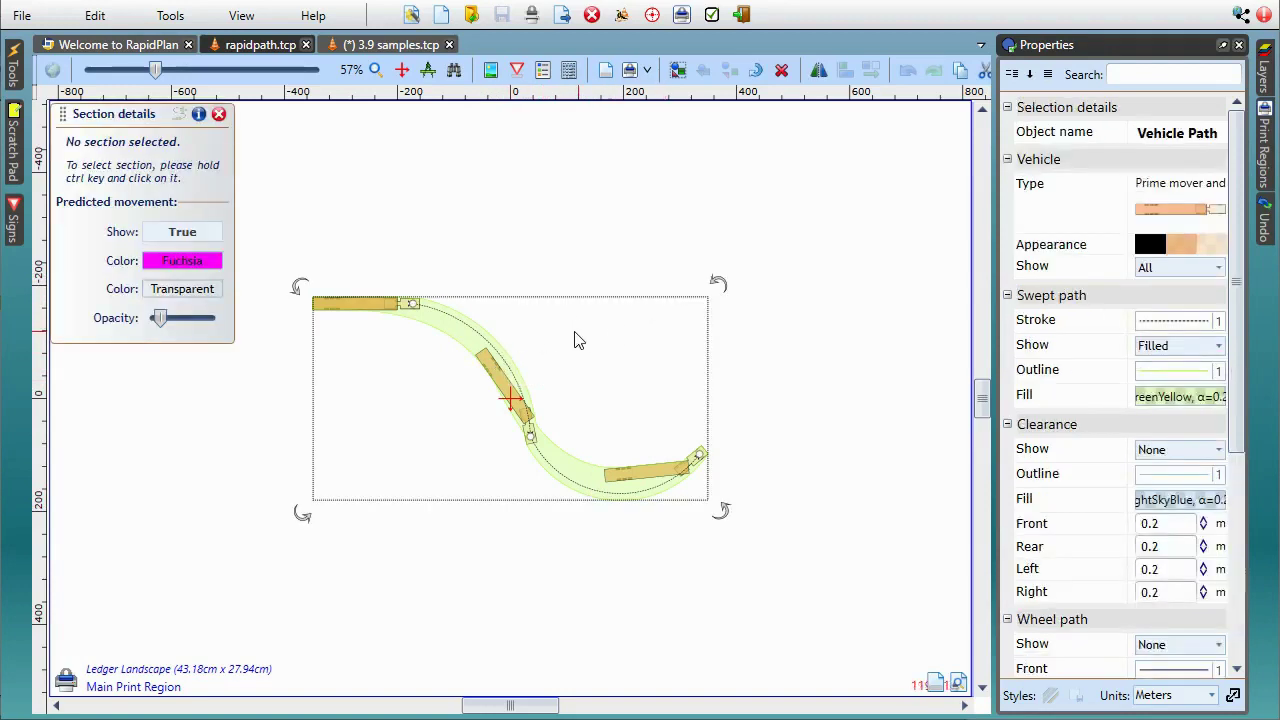
pyautogui.rightClick(421, 311)
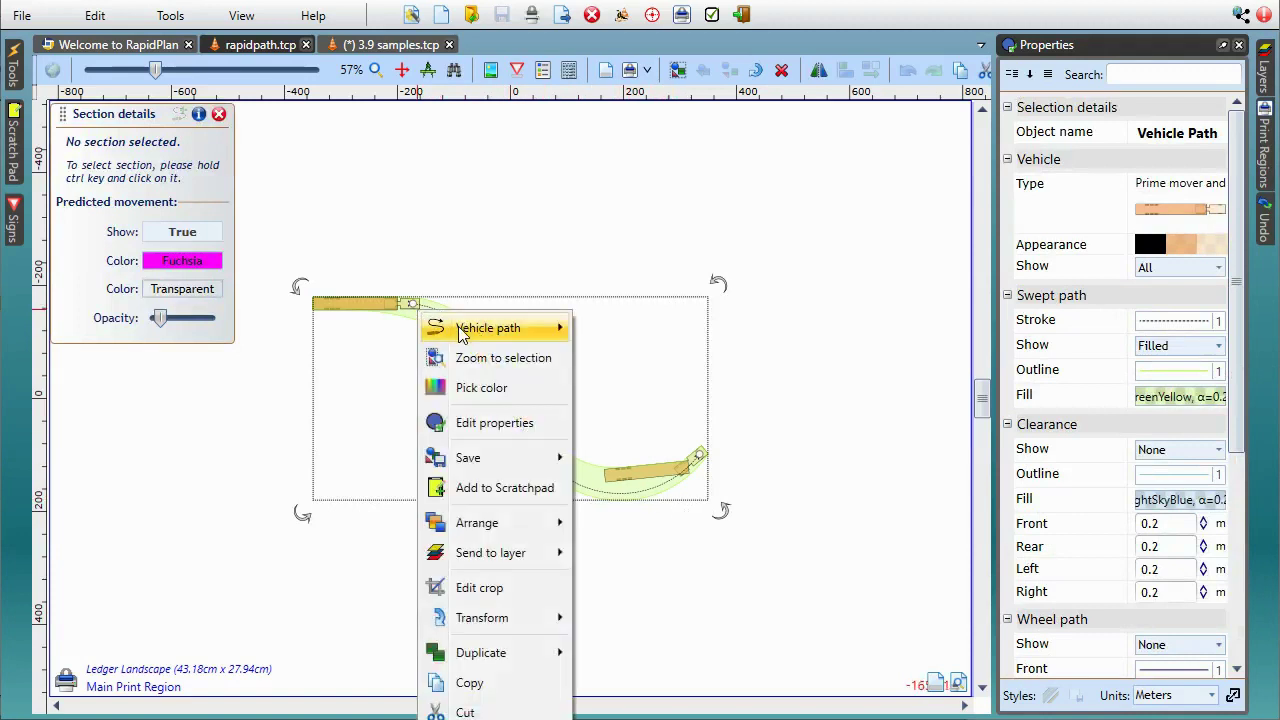
# Animate the vehicle's movement with a playback speed of 2
pyautogui.moveTo(470, 328)
pyautogui.click(600, 386)
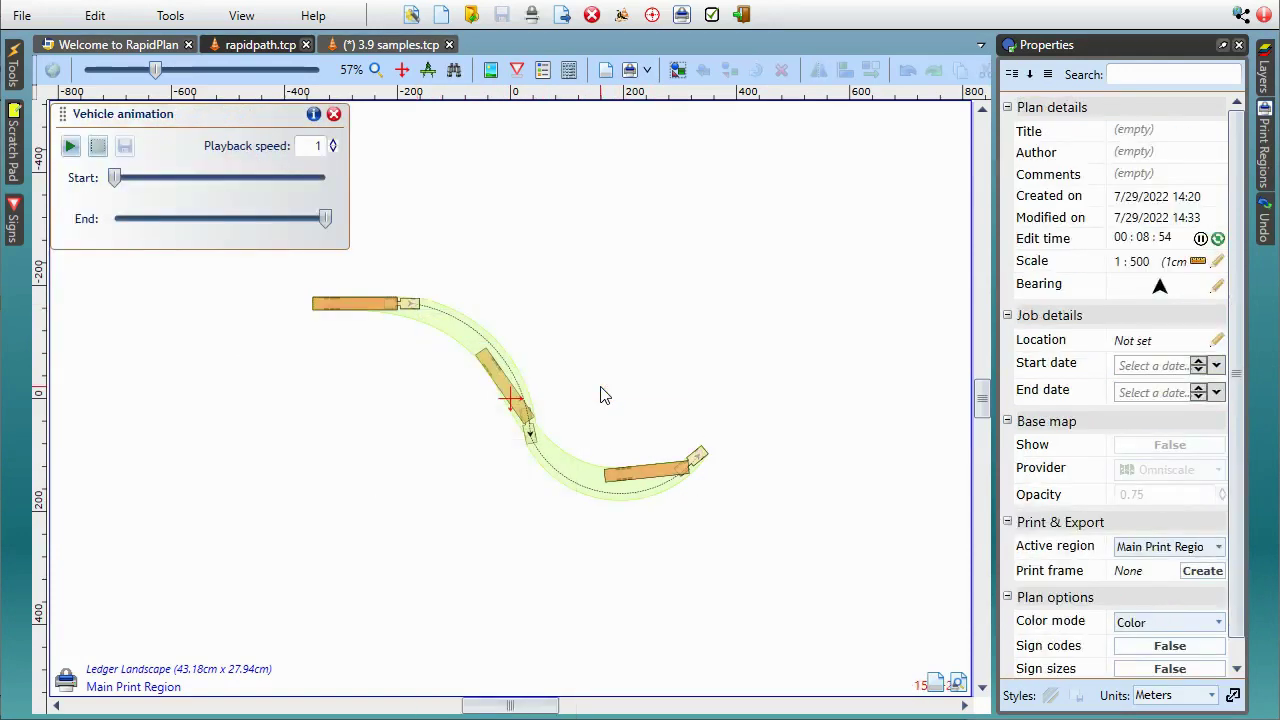
pyautogui.click(320, 146)
pyautogui.write('2')
pyautogui.click(98, 146)
# Record the path area as animation.gif, replacing the existing file, then start a blank plan
pyautogui.moveTo(287, 277); pyautogui.dragTo(737, 523)
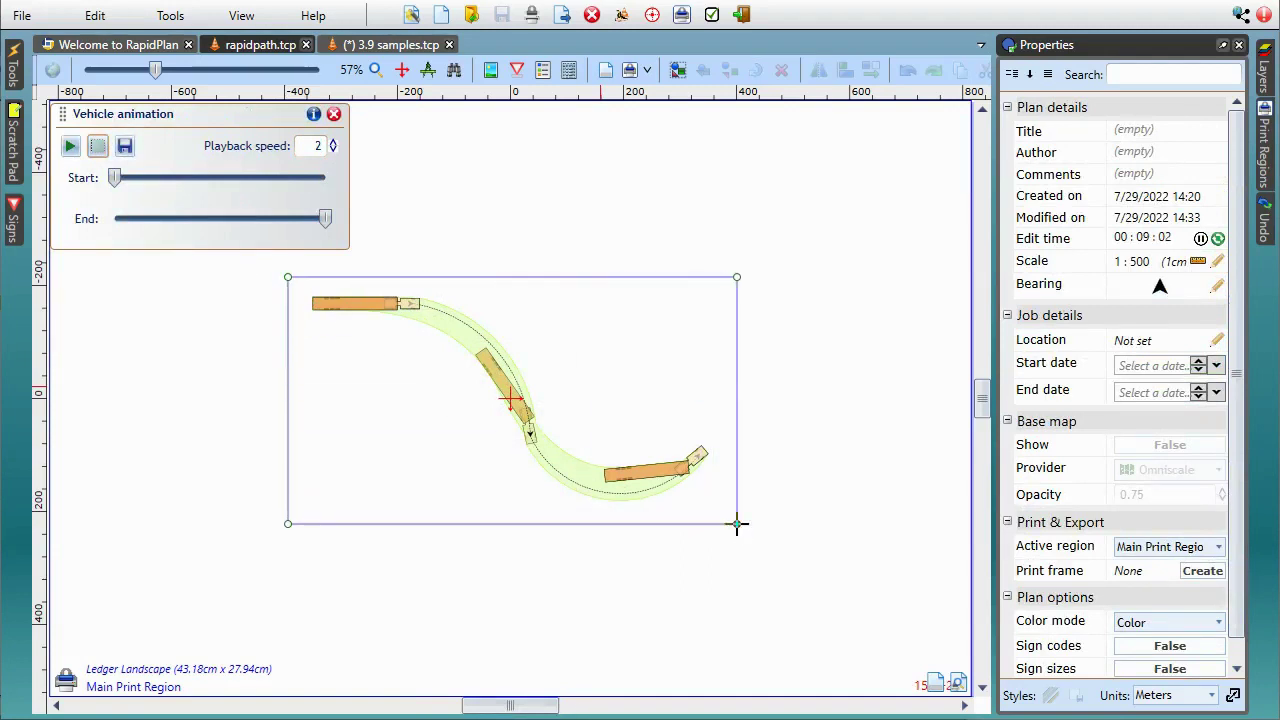
pyautogui.click(125, 147)
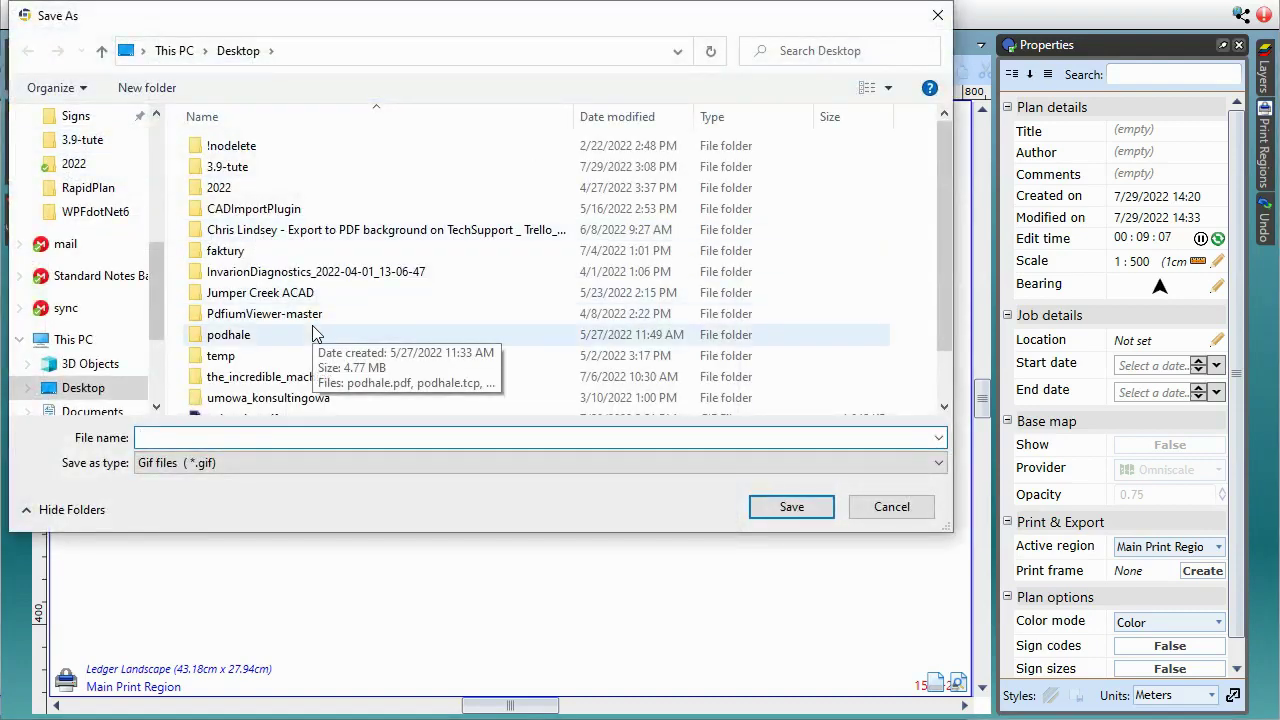
pyautogui.write('animation')
pyautogui.press('Return')
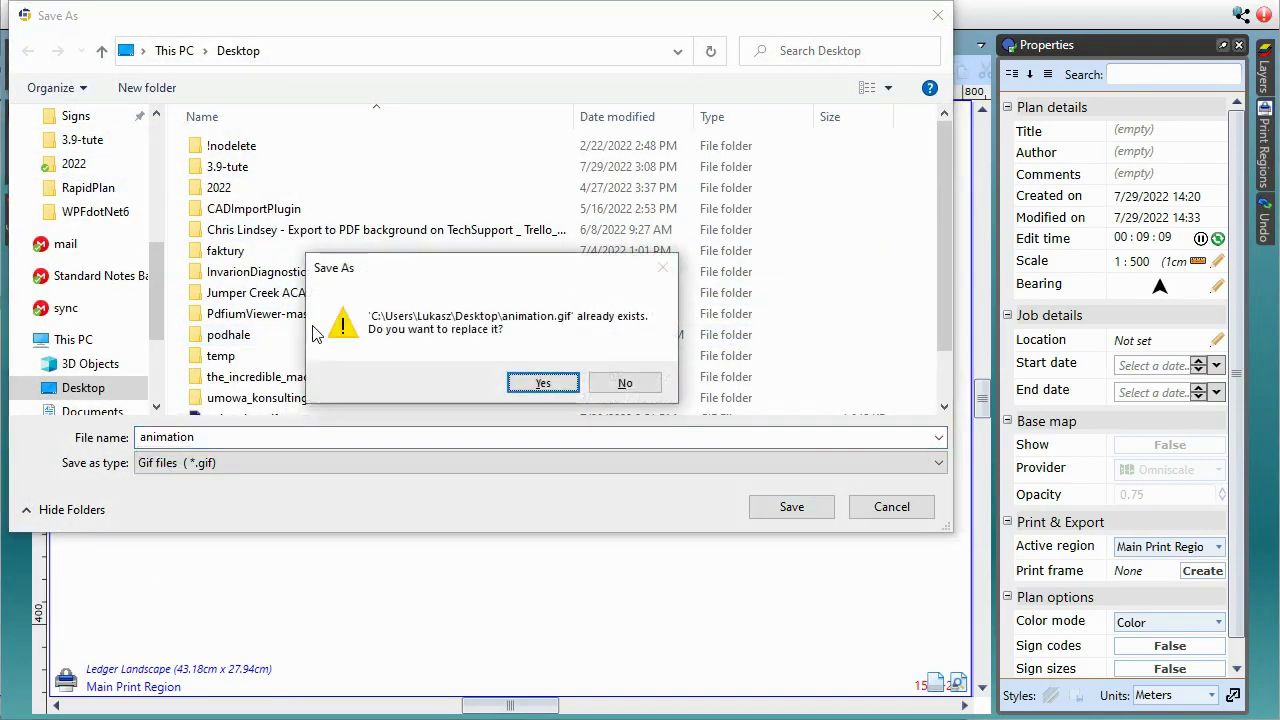
pyautogui.press('Return')
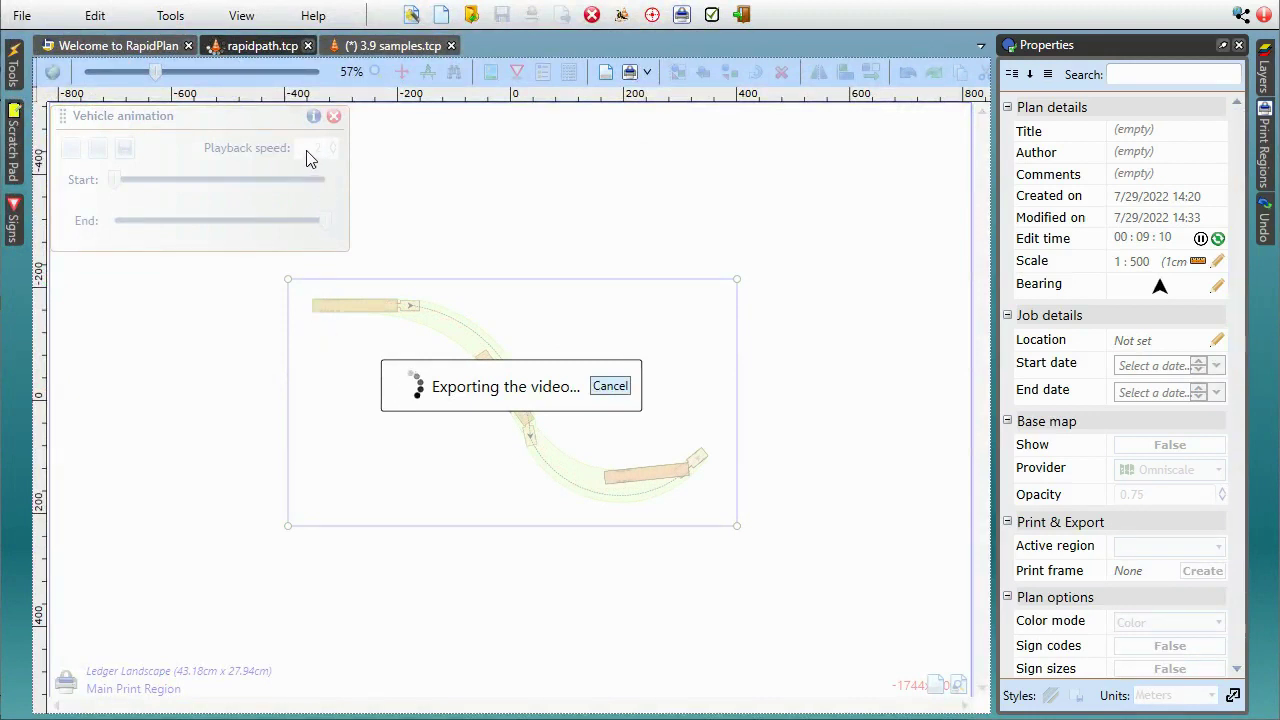
pyautogui.click(445, 17)
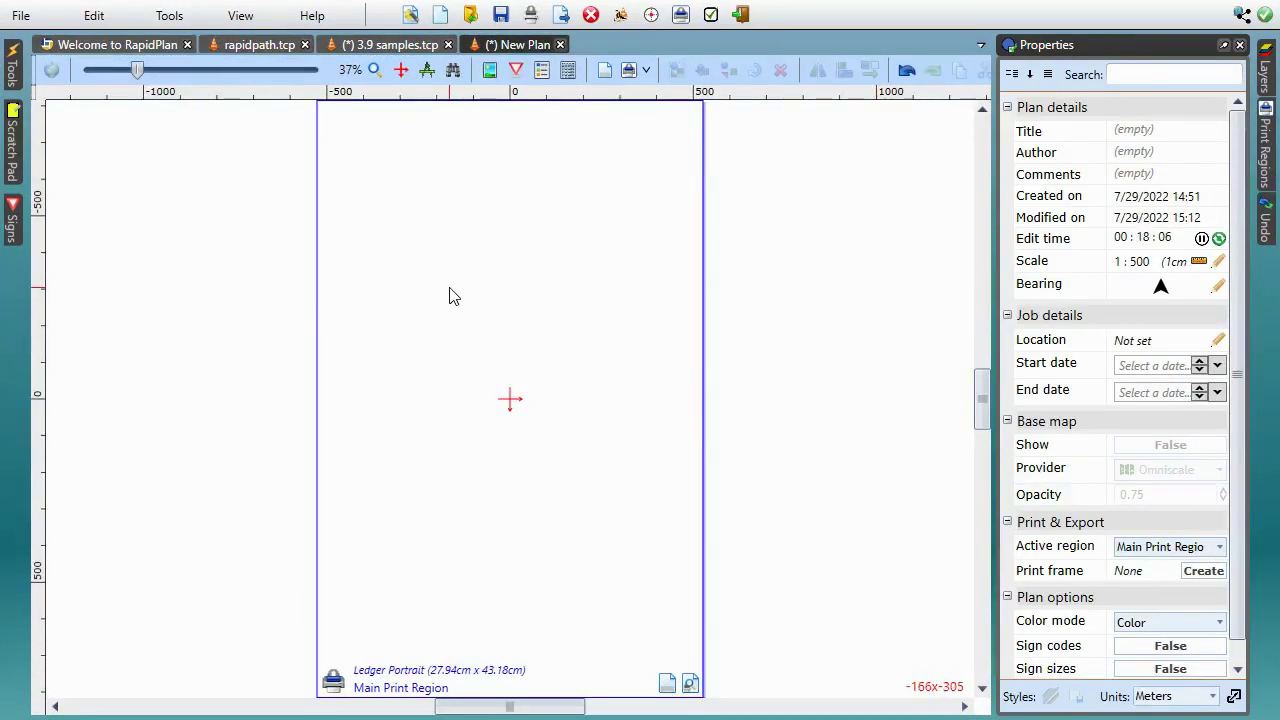
# Draw a vertical delineator line of 13 cones down the new plan
pyautogui.scroll(5, 463, 317)
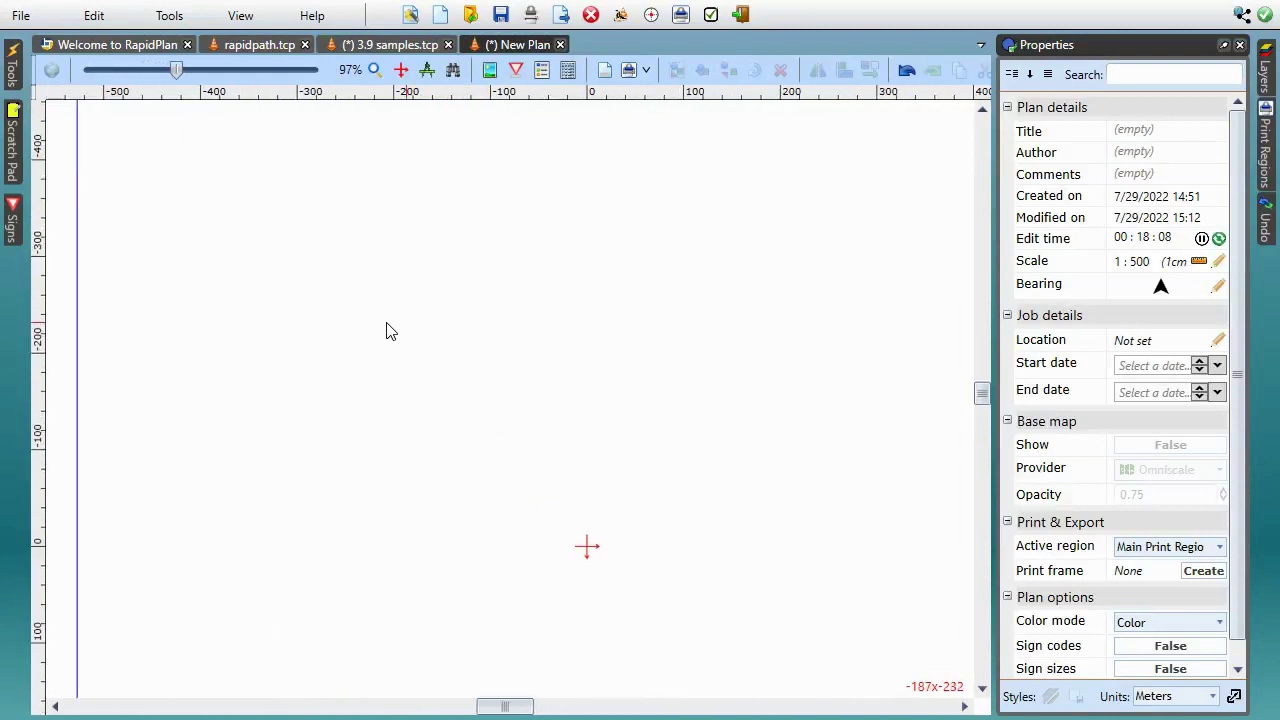
pyautogui.moveTo(12, 76)
pyautogui.click(200, 97)
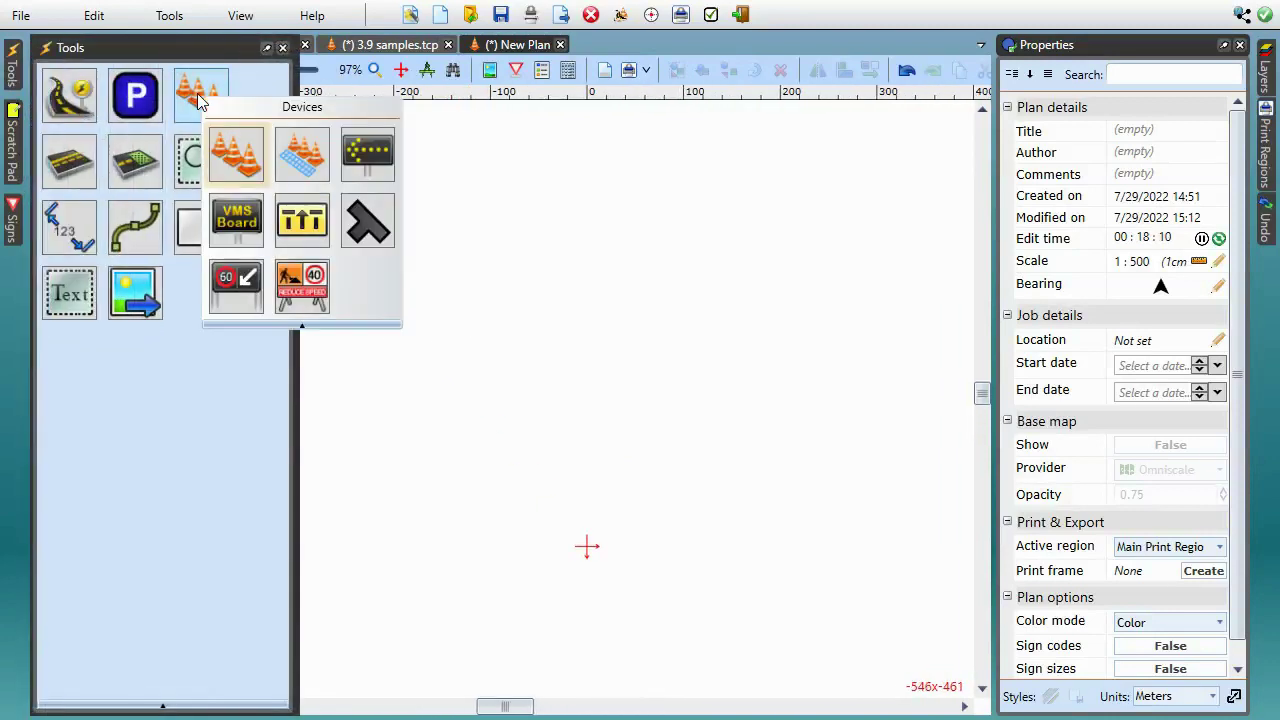
pyautogui.click(236, 153)
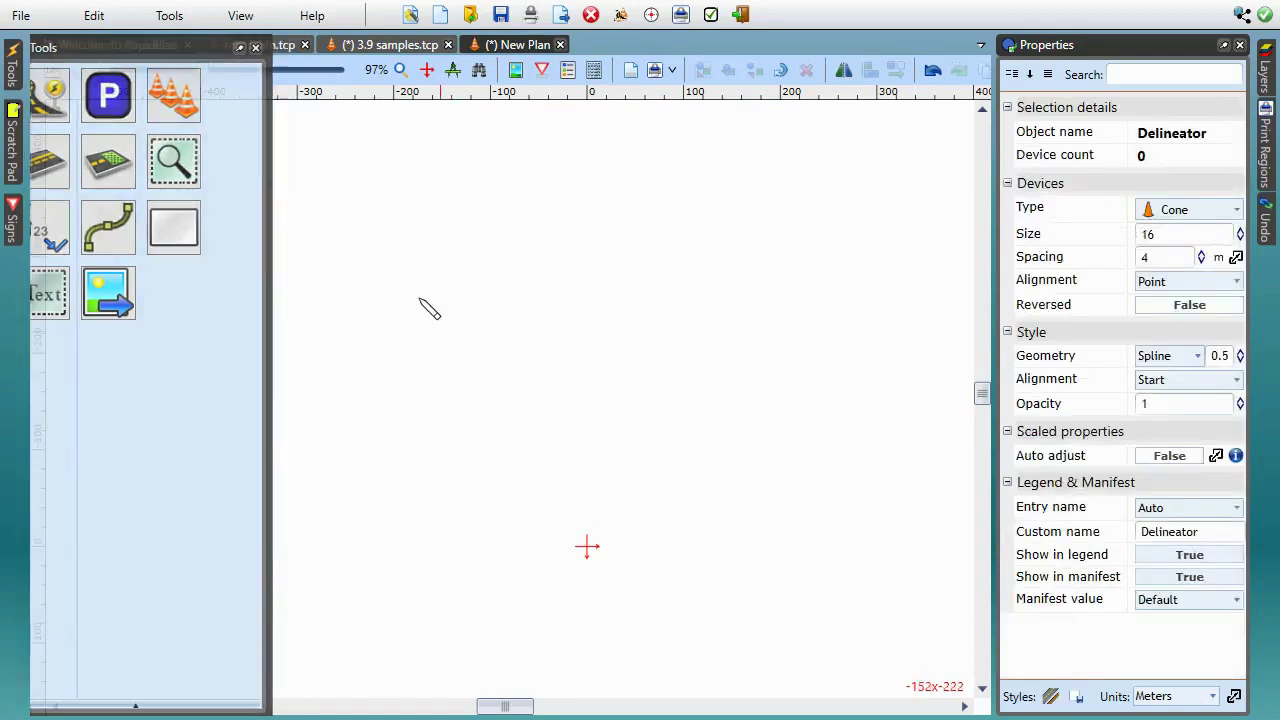
pyautogui.moveTo(345, 162)
pyautogui.mouseDown()
pyautogui.moveTo(348, 527)
pyautogui.moveTo(432, 409)
pyautogui.mouseUp()
pyautogui.press('Escape')
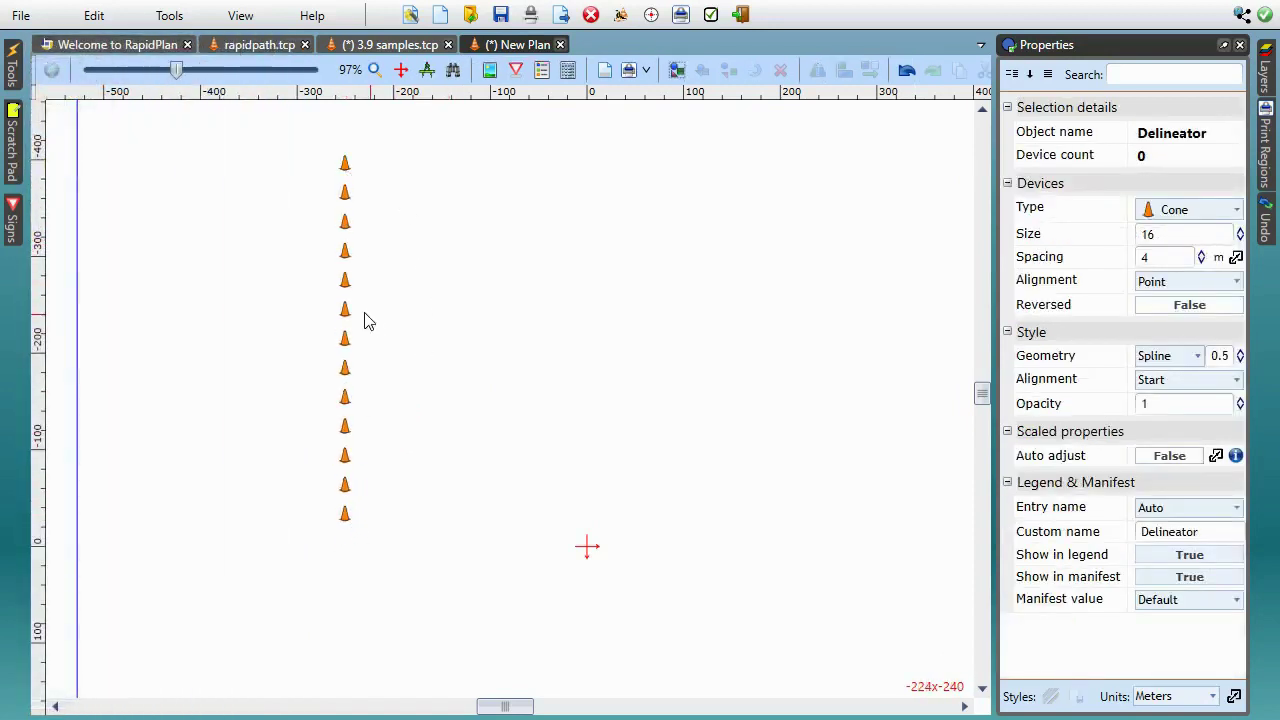
pyautogui.press('Escape')
# Copy the cone line and paste it as a second column beside the original
pyautogui.click(347, 256)
pyautogui.hotkey('ctrl', 'c')
pyautogui.hotkey('ctrl', 'v')
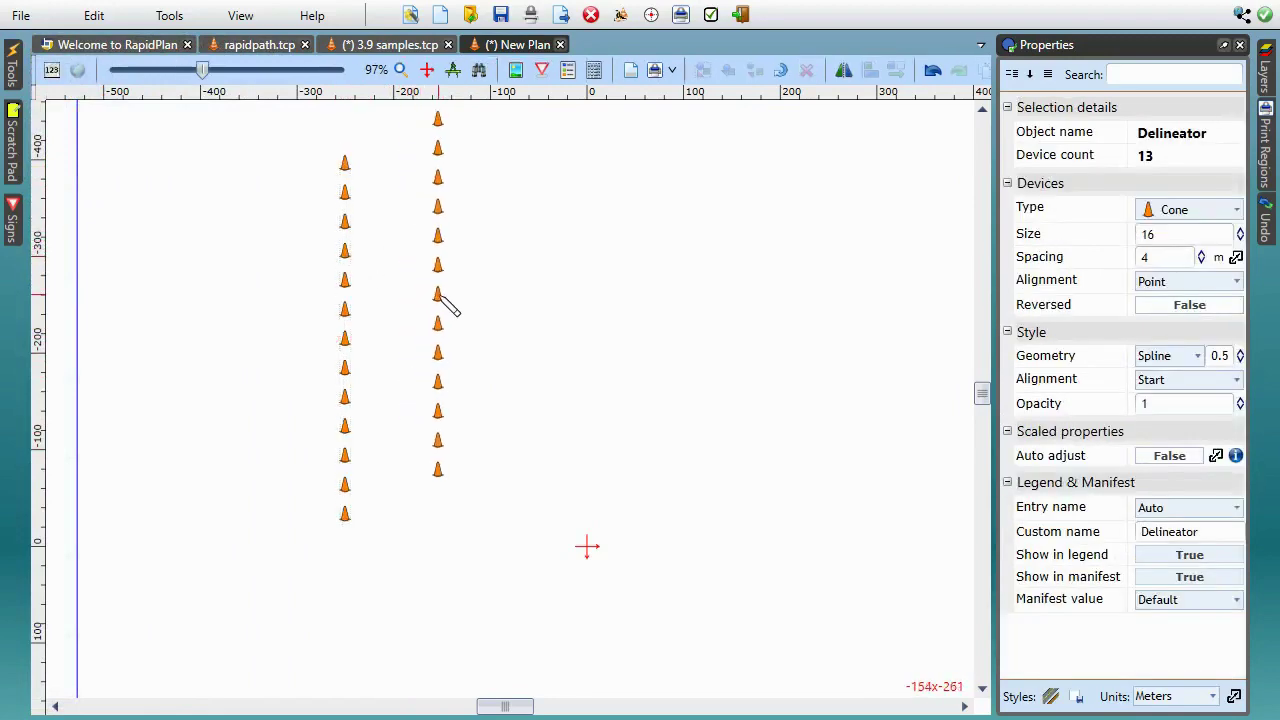
pyautogui.click(447, 345)
pyautogui.click(494, 363)
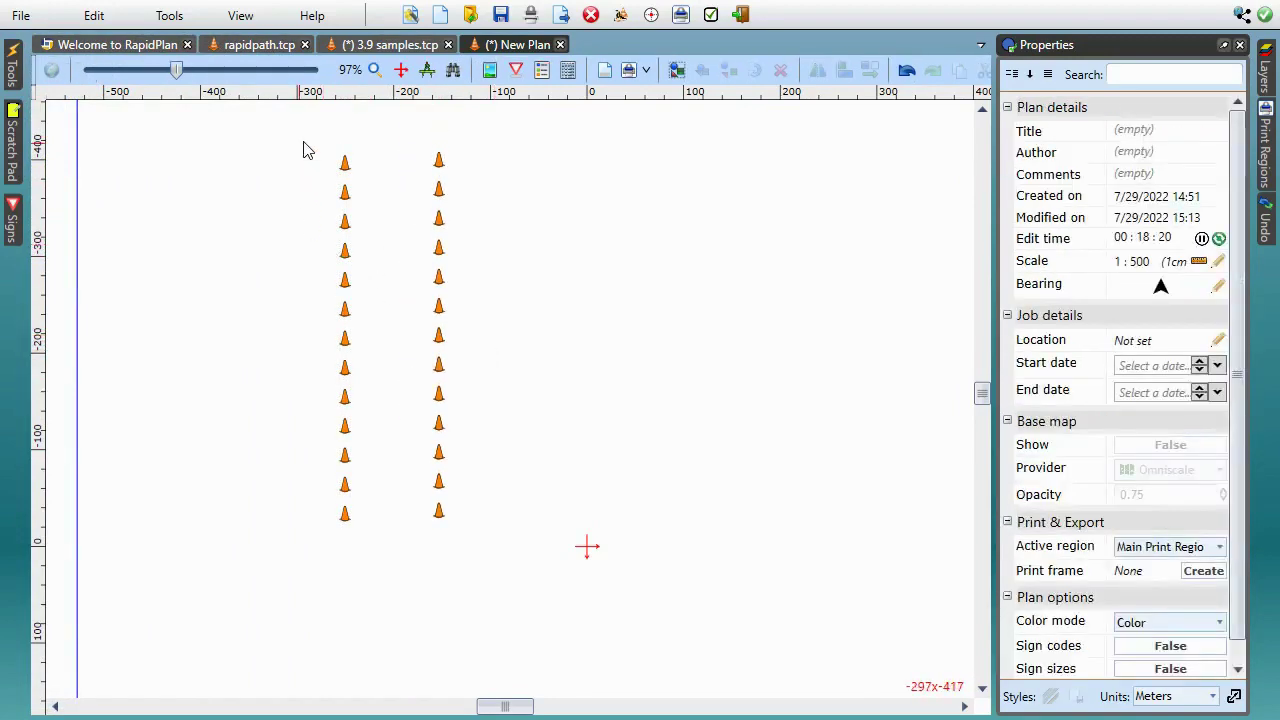
# Select both cone columns and change their spacing from 4 to 10 m
pyautogui.moveTo(306, 140); pyautogui.dragTo(730, 514)
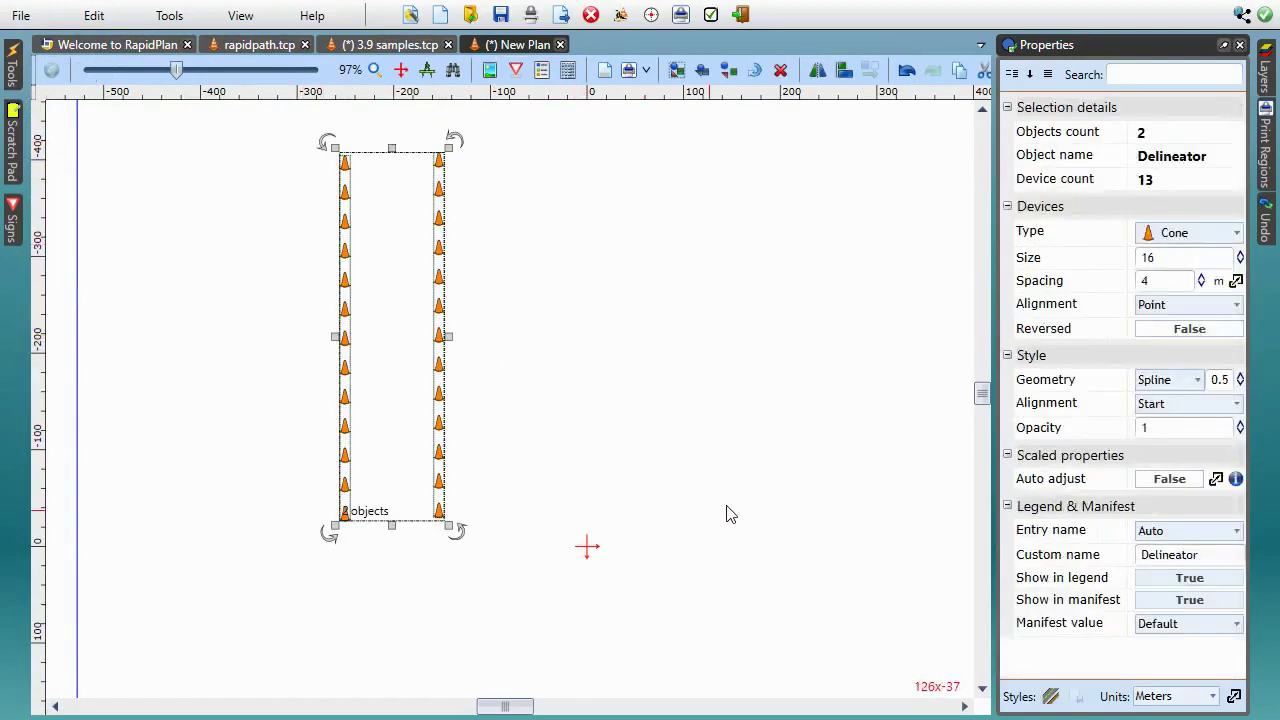
pyautogui.doubleClick(1163, 283)
pyautogui.write('10')
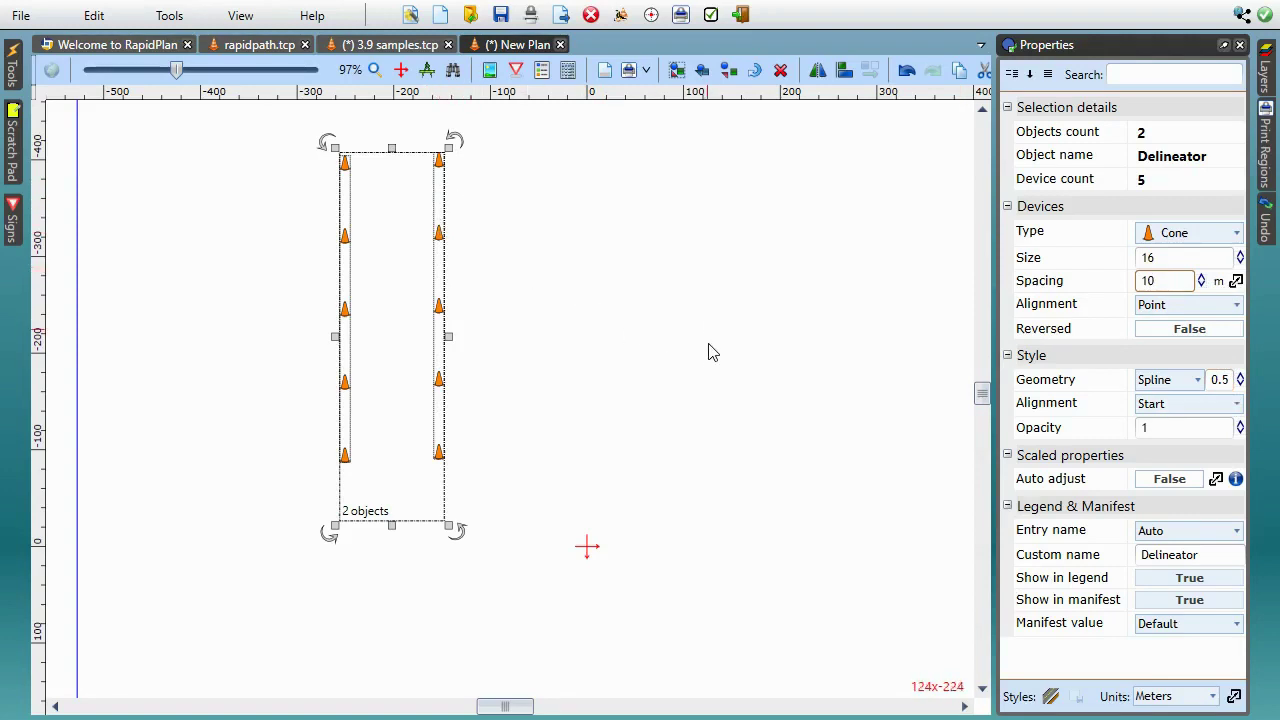
pyautogui.click(166, 157)
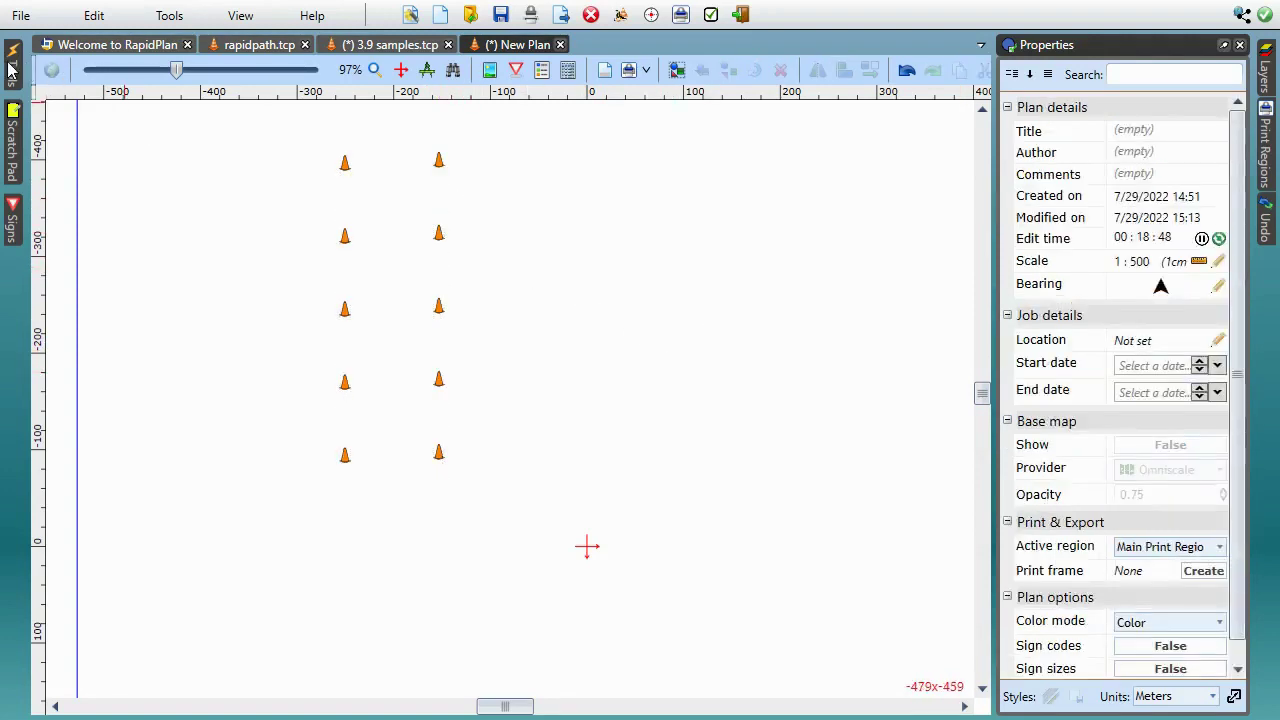
pyautogui.moveTo(12, 70)
pyautogui.click(88, 96)
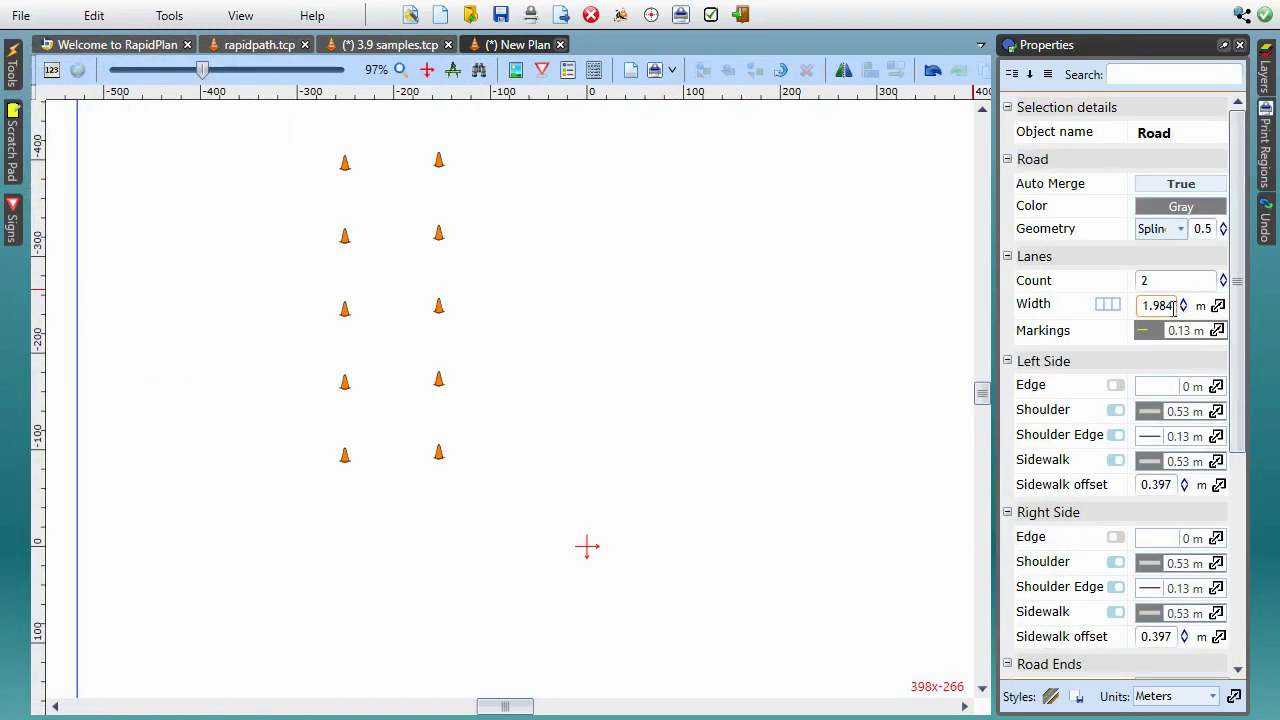
pyautogui.click(1168, 336)
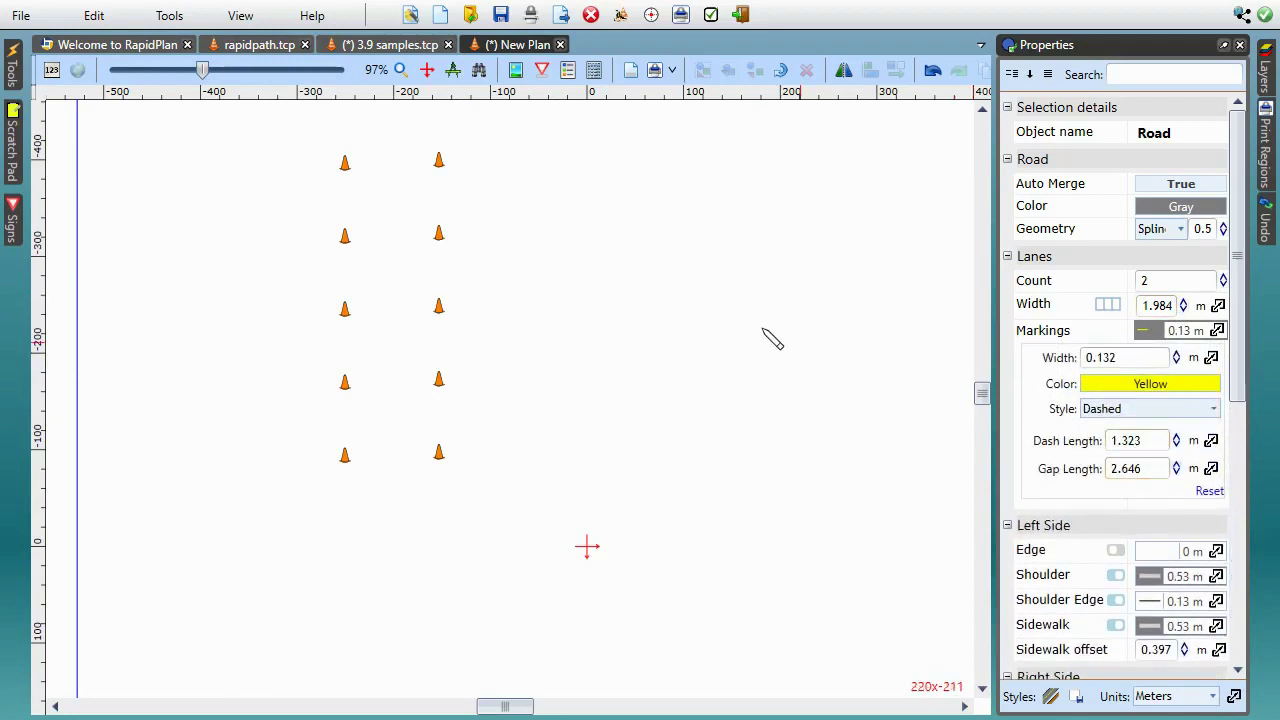
pyautogui.press('Escape')
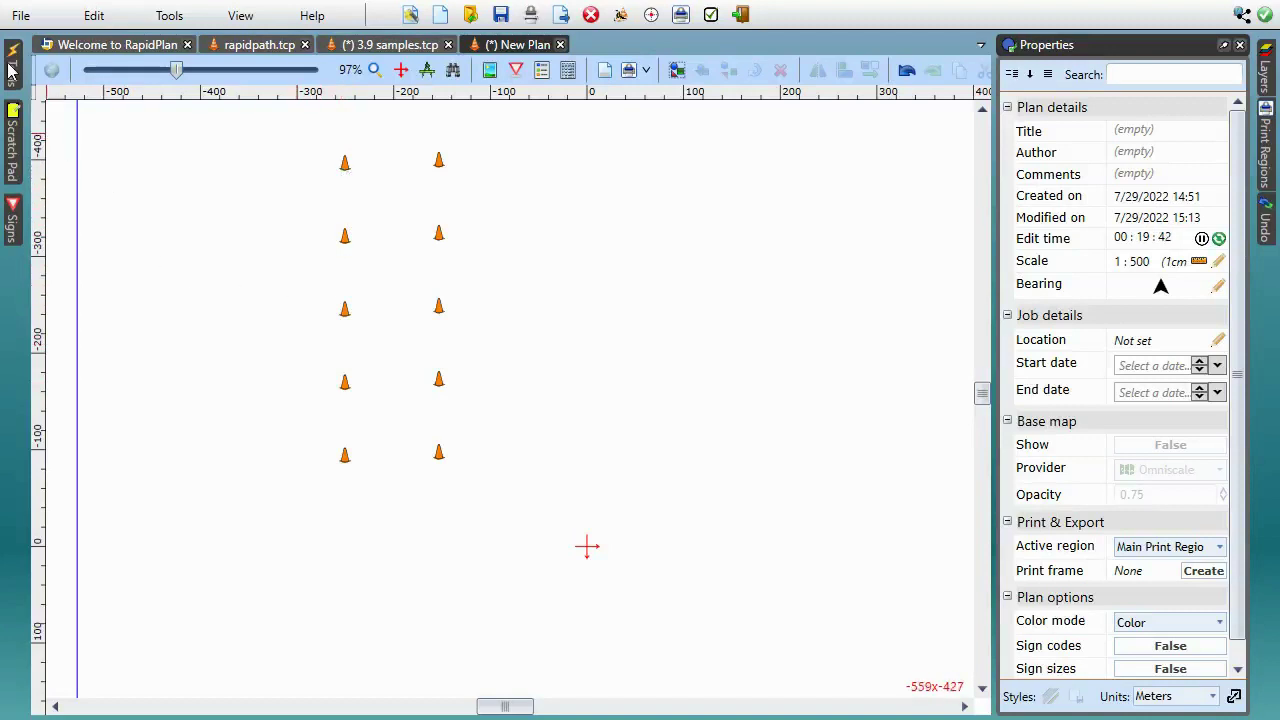
# Place a 10 m offset distance marker between the top two left cones
pyautogui.moveTo(13, 70)
pyautogui.click(89, 214)
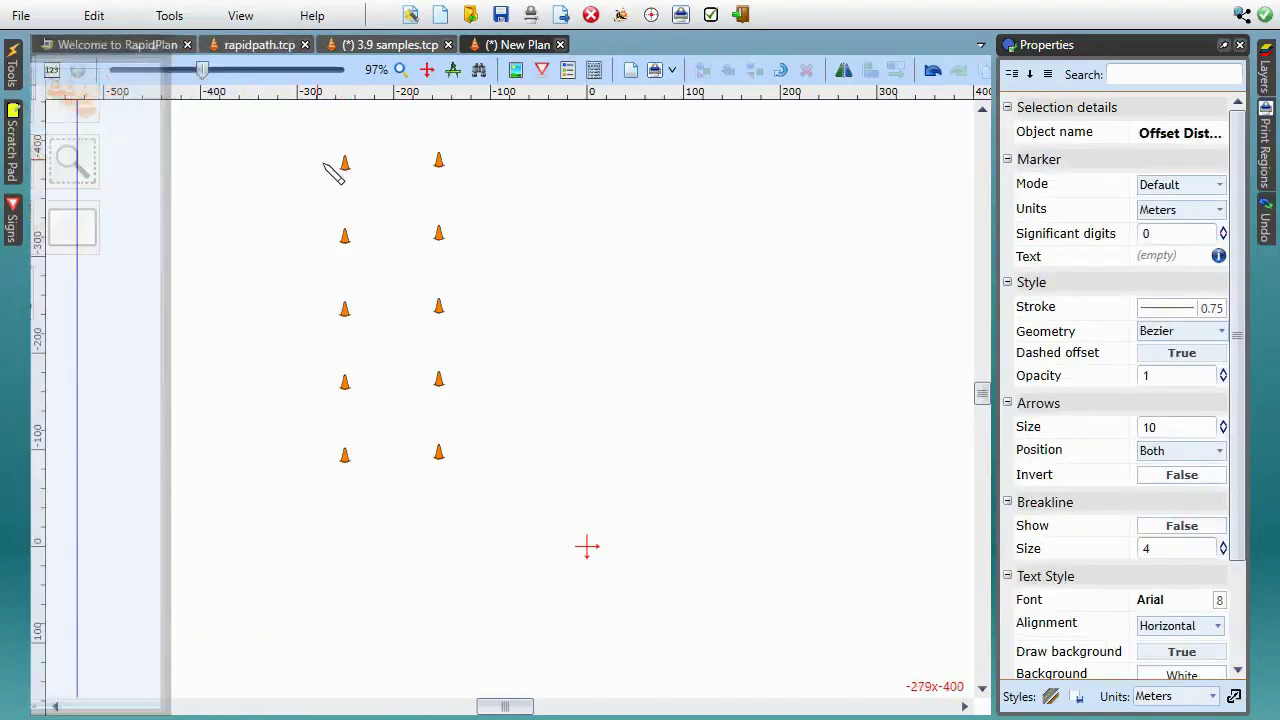
pyautogui.click(346, 163)
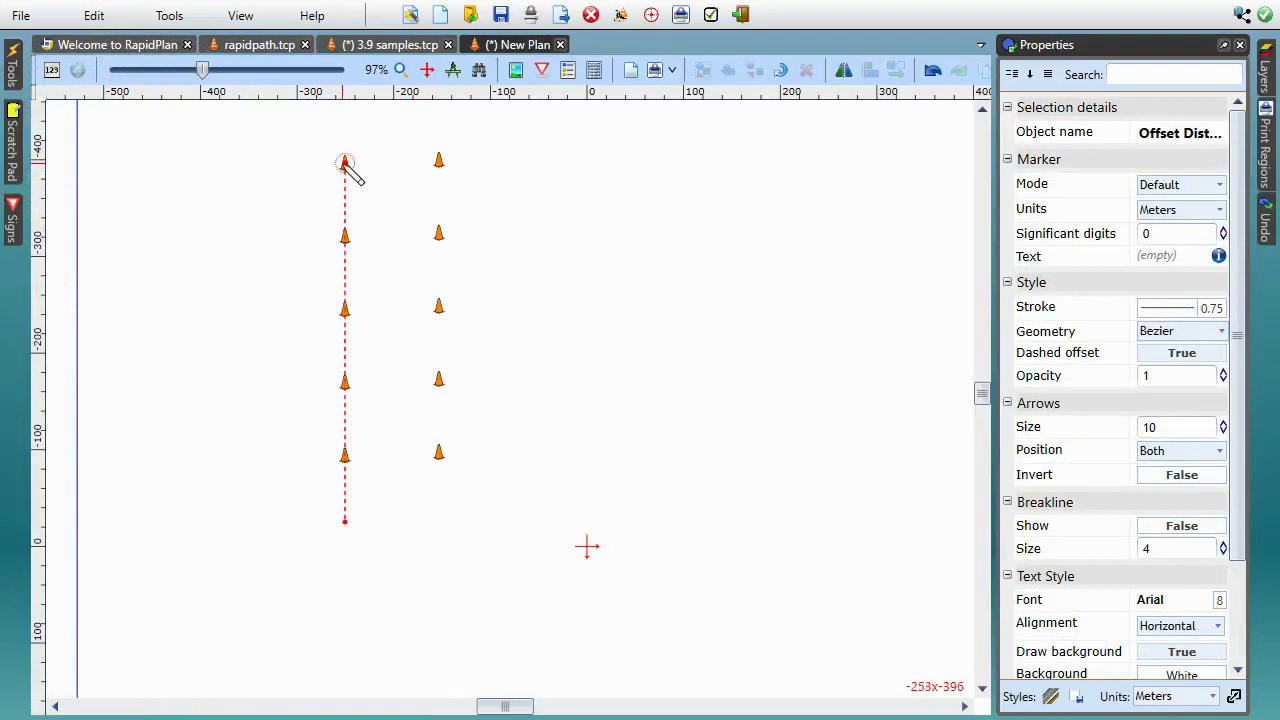
pyautogui.click(345, 236)
pyautogui.click(272, 232)
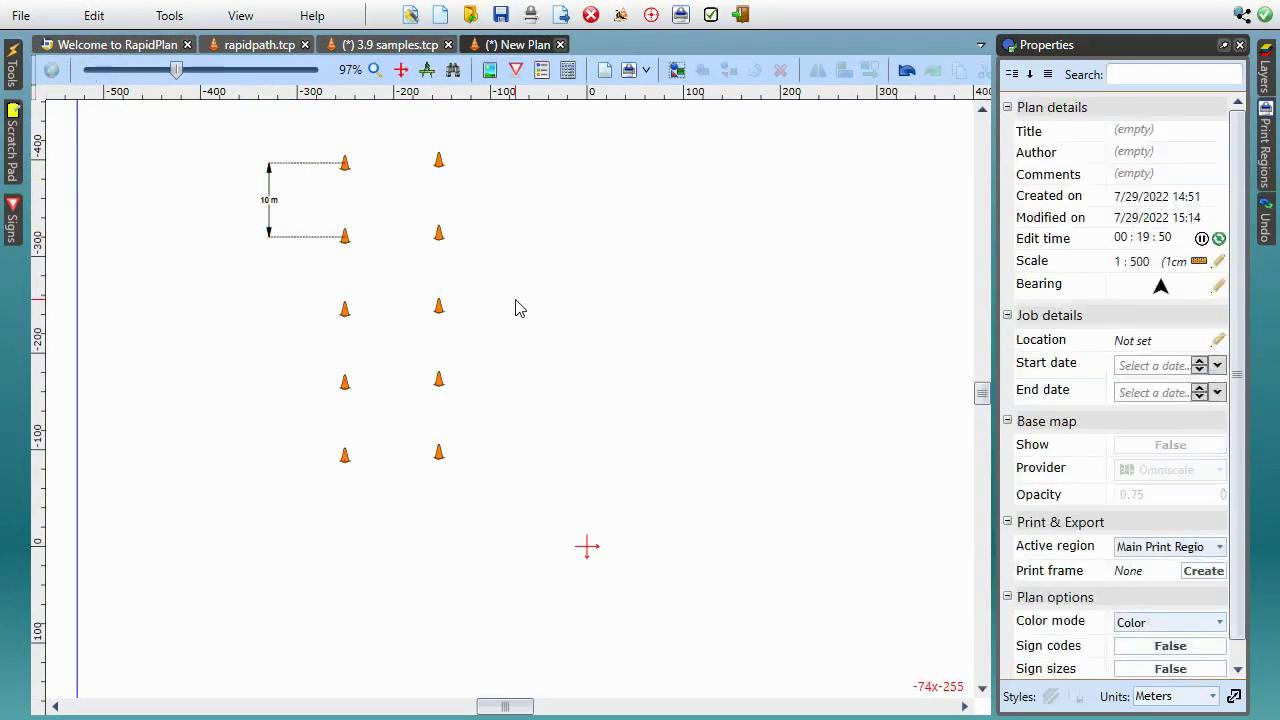
# Zoom in and select the right-hand cone column
pyautogui.scroll(2, 352, 240)
pyautogui.scroll(1, 408, 214)
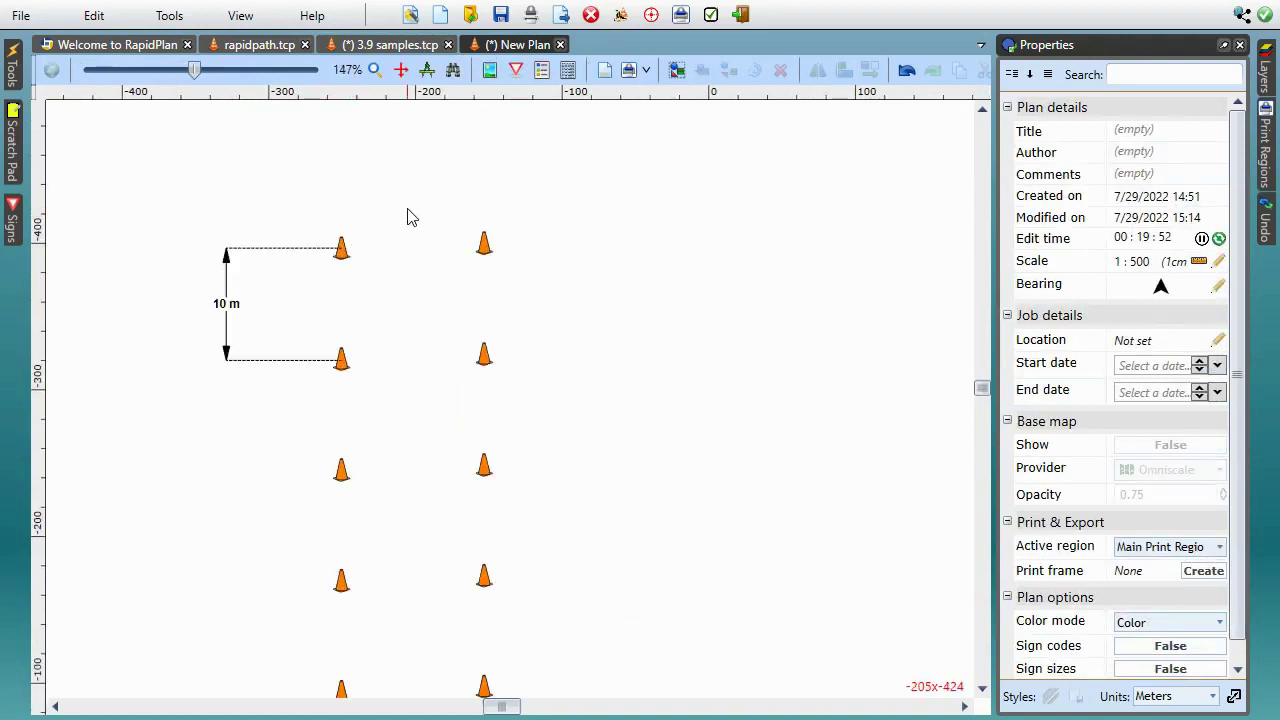
pyautogui.click(486, 354)
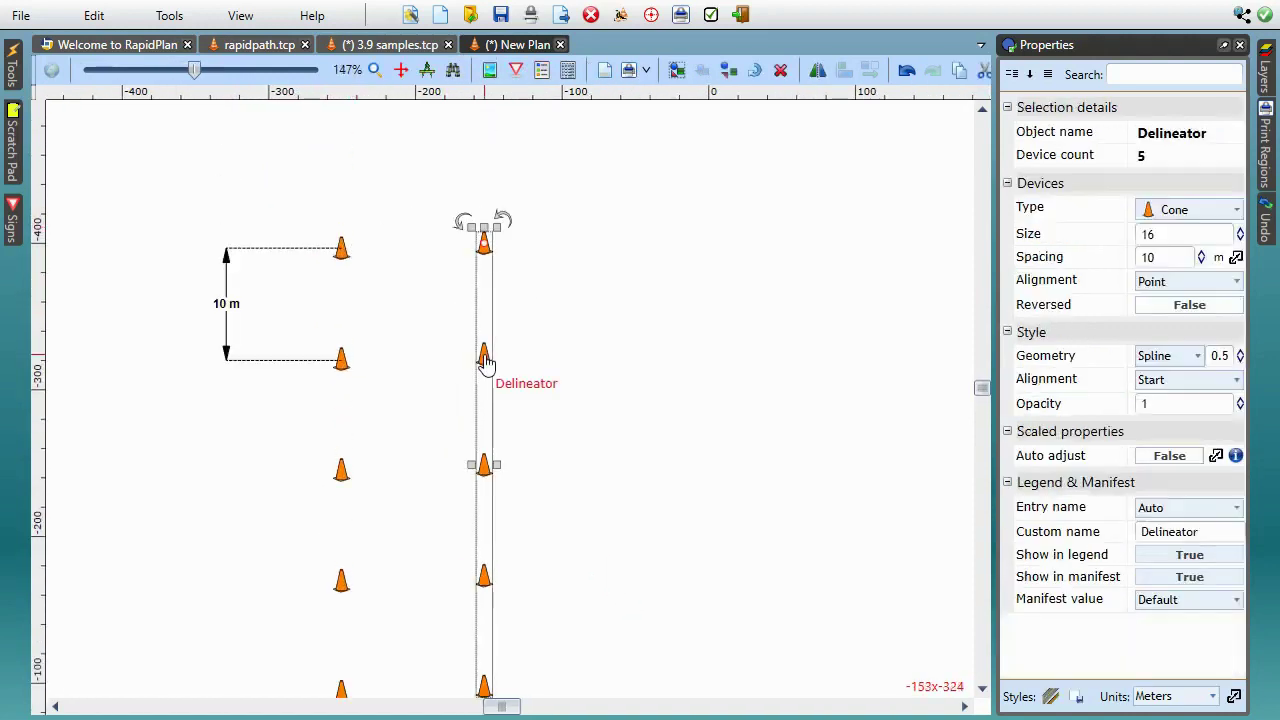
# Set Auto adjust under Scaled properties to True for the right cone column
pyautogui.click(1173, 467)
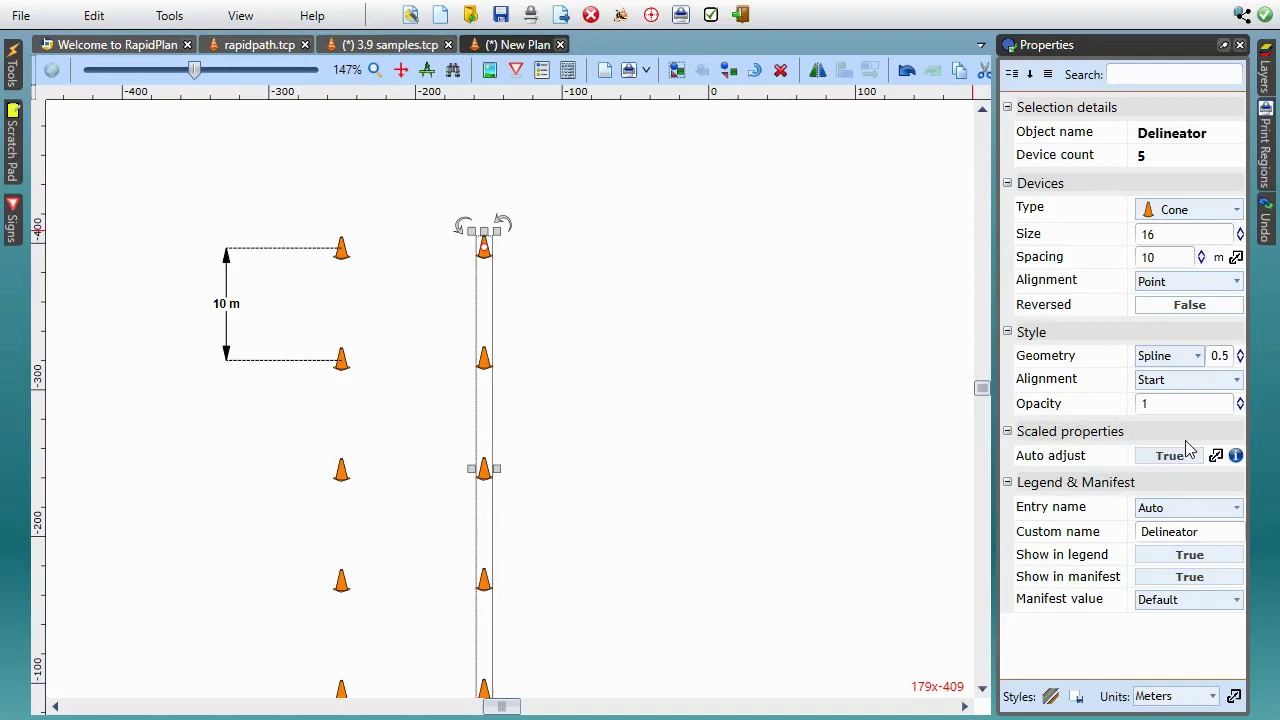
pyautogui.moveTo(1239, 457)
pyautogui.scroll(-1, 518, 318)
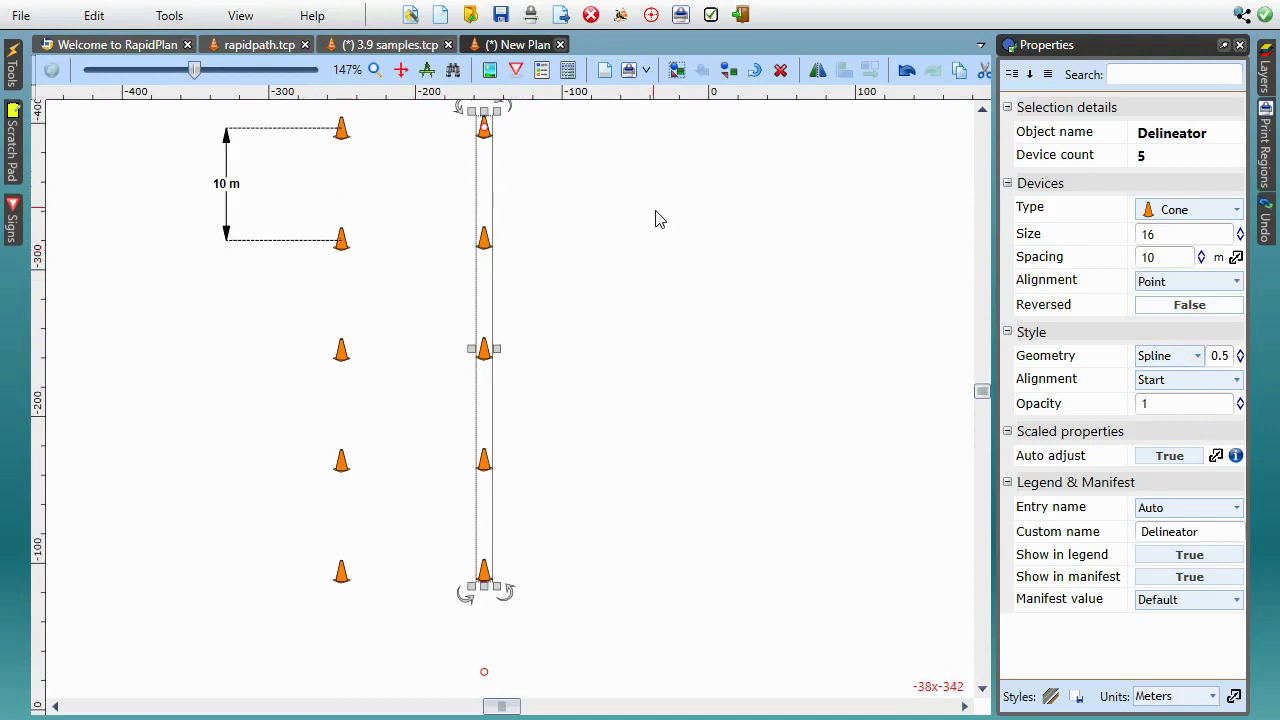
pyautogui.click(680, 234)
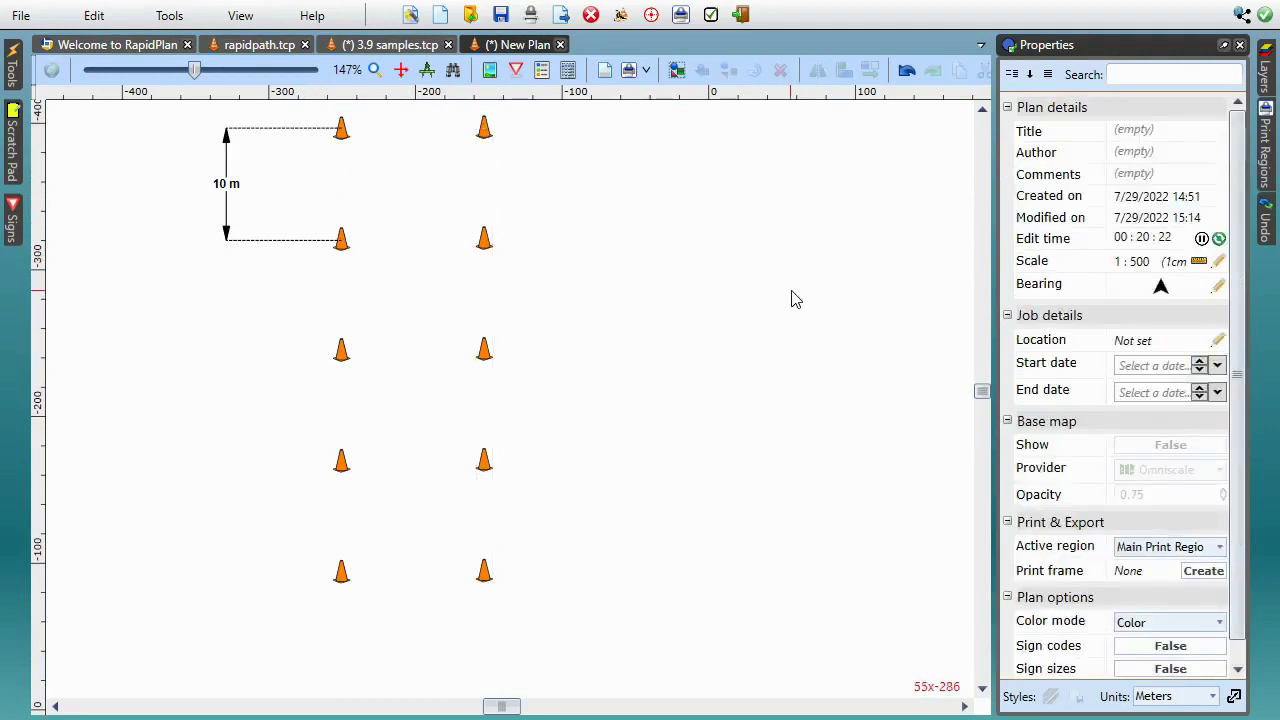
# Change the plan scale to 1 : 1000 in Plan details, so the left cones dimension reads 20 m
pyautogui.click(1218, 264)
pyautogui.click(468, 262)
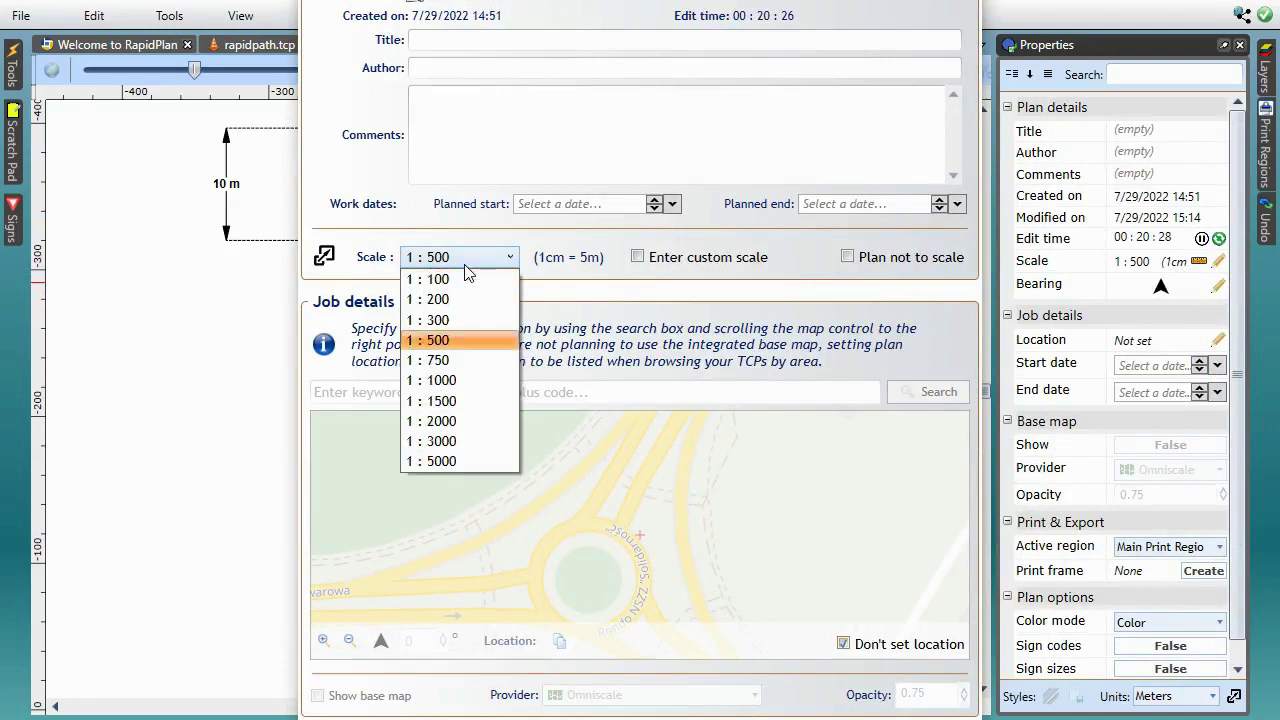
pyautogui.click(460, 380)
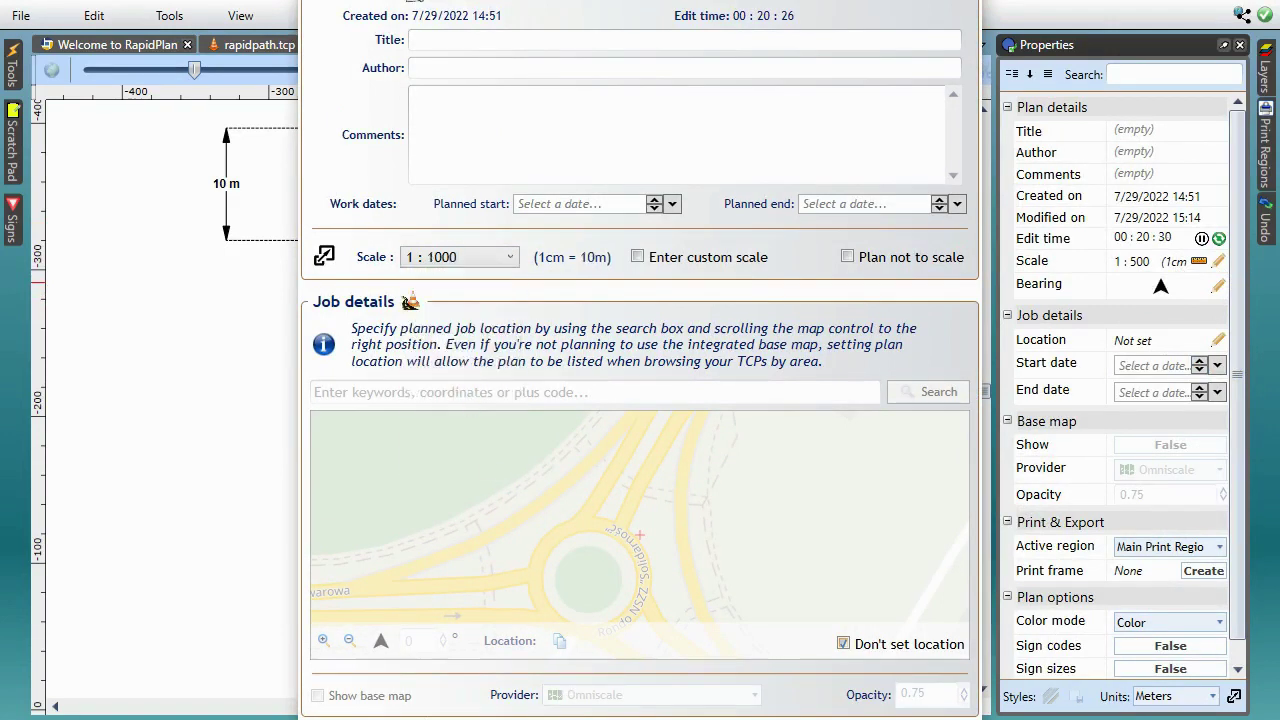
pyautogui.press('Return')
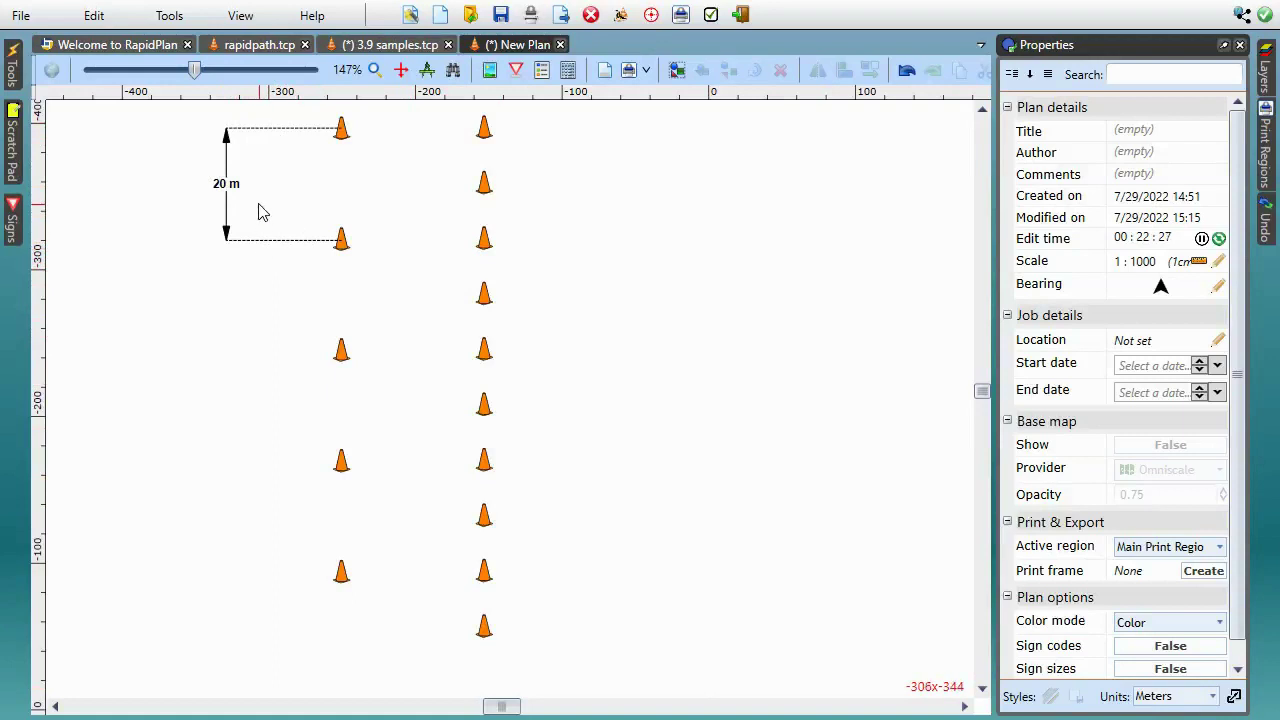
pyautogui.click(342, 243)
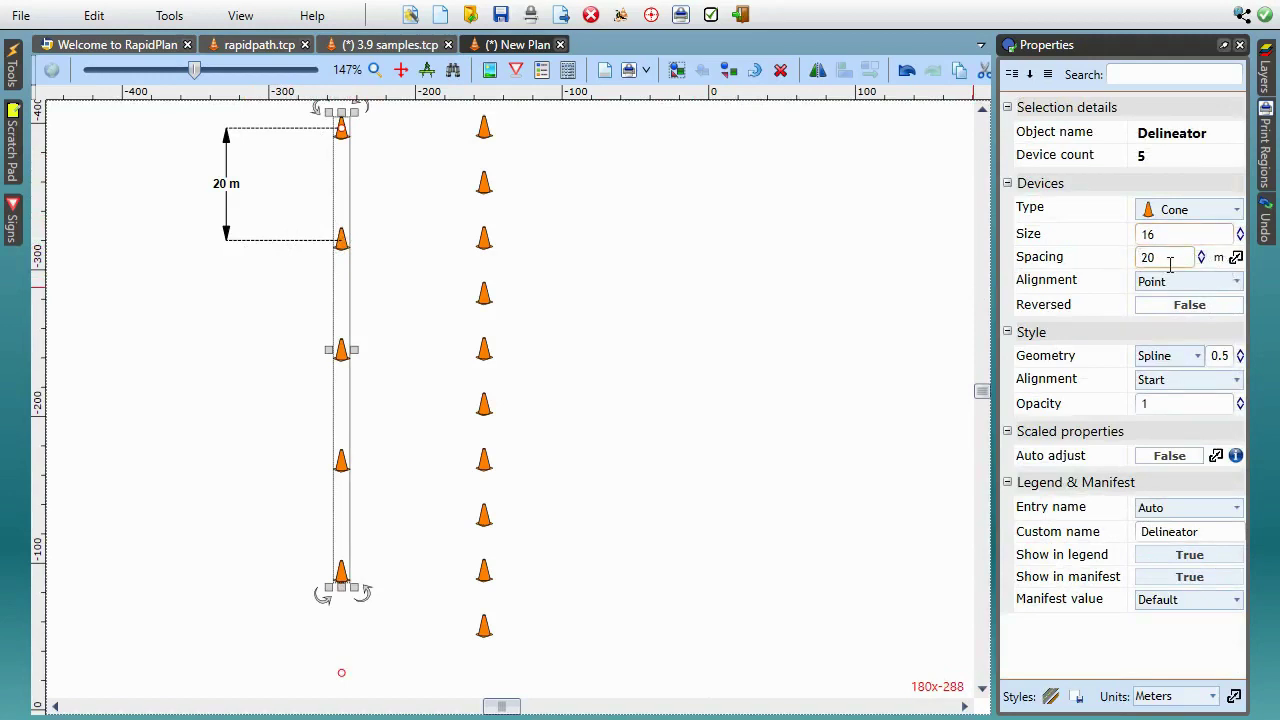
pyautogui.click(484, 126)
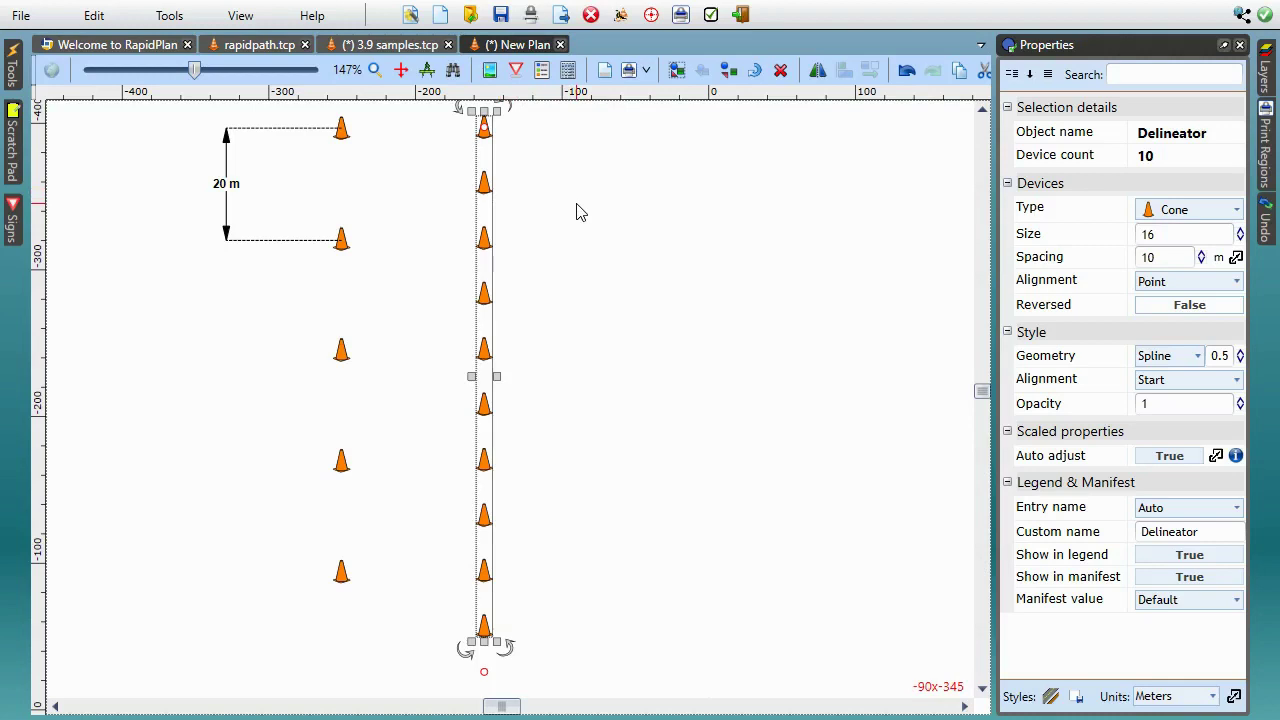
# Save the right-hand cone column as a new Delineator style with 10 m spacing and auto adjust
pyautogui.rightClick(484, 194)
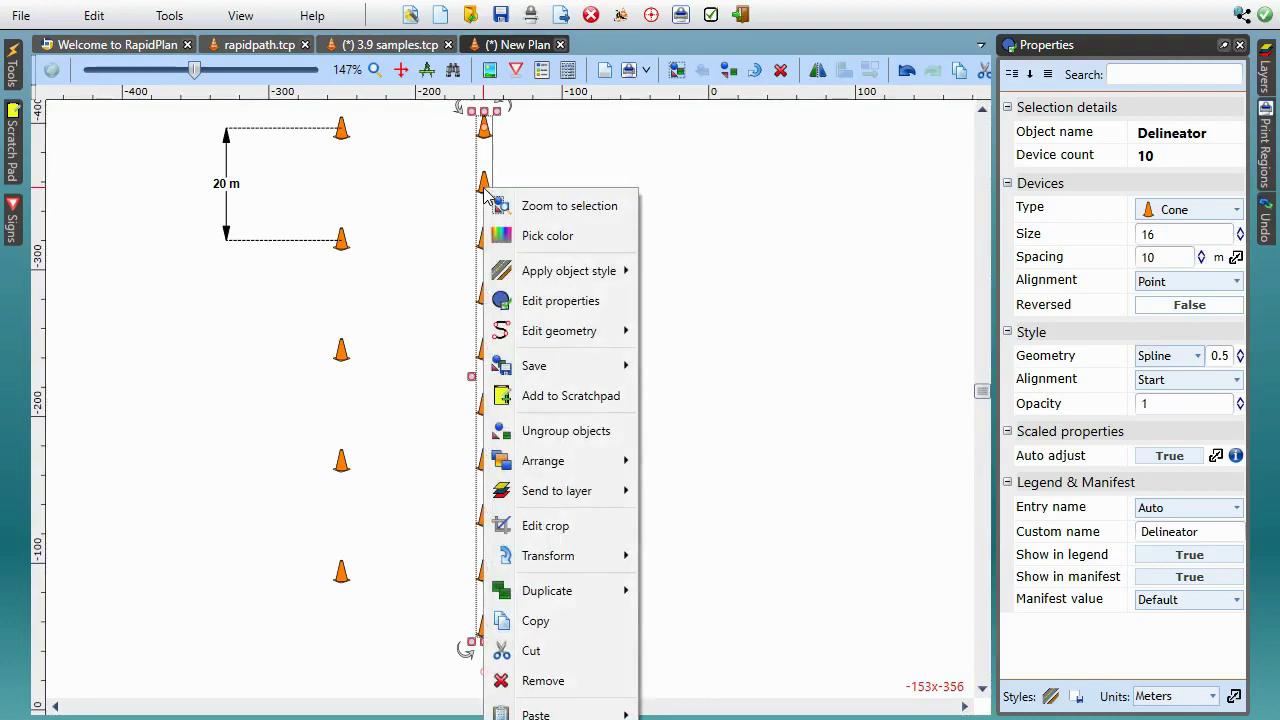
pyautogui.moveTo(558, 368)
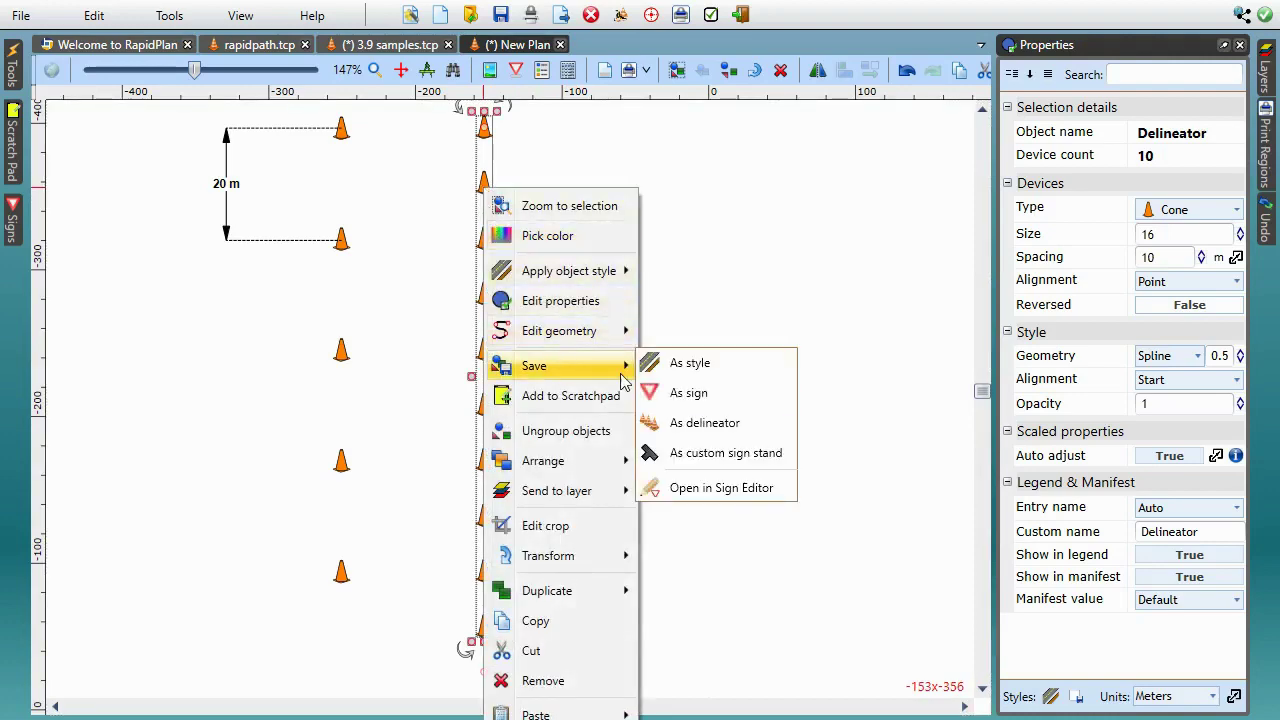
pyautogui.click(700, 372)
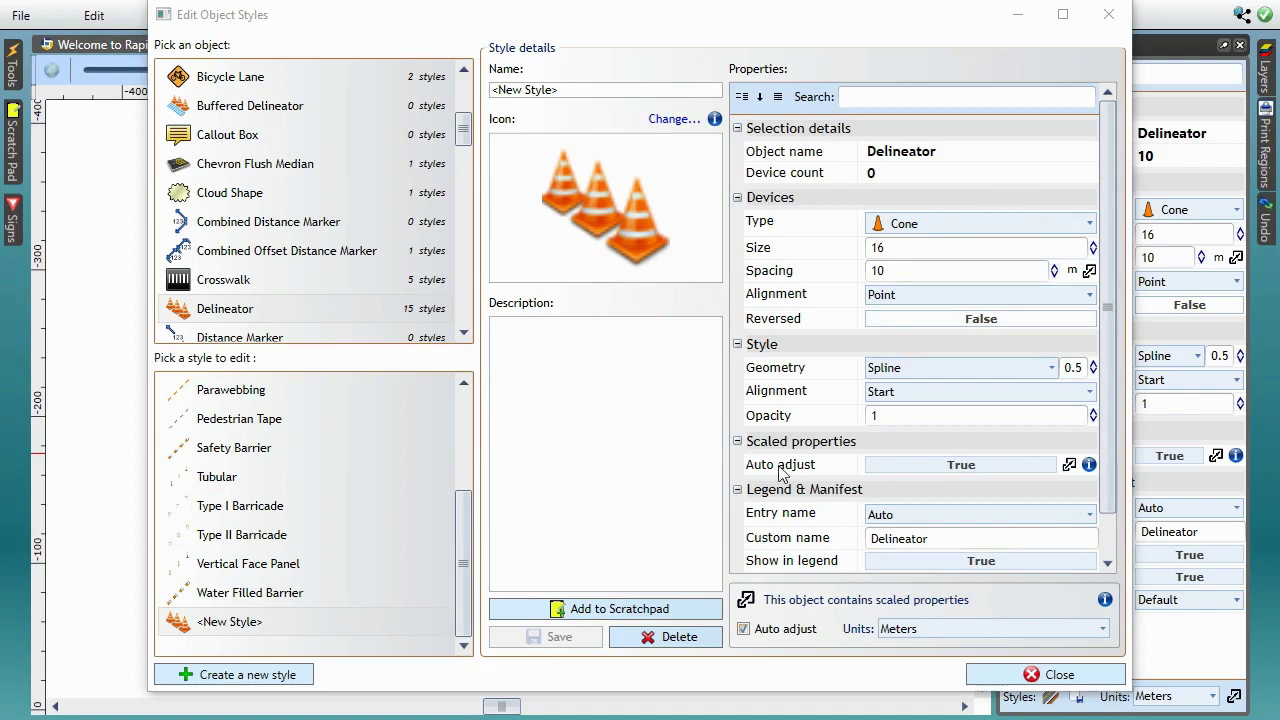
pyautogui.click(633, 87)
pyautogui.press('BackSpace')
pyautogui.write('cones 10m spacing')
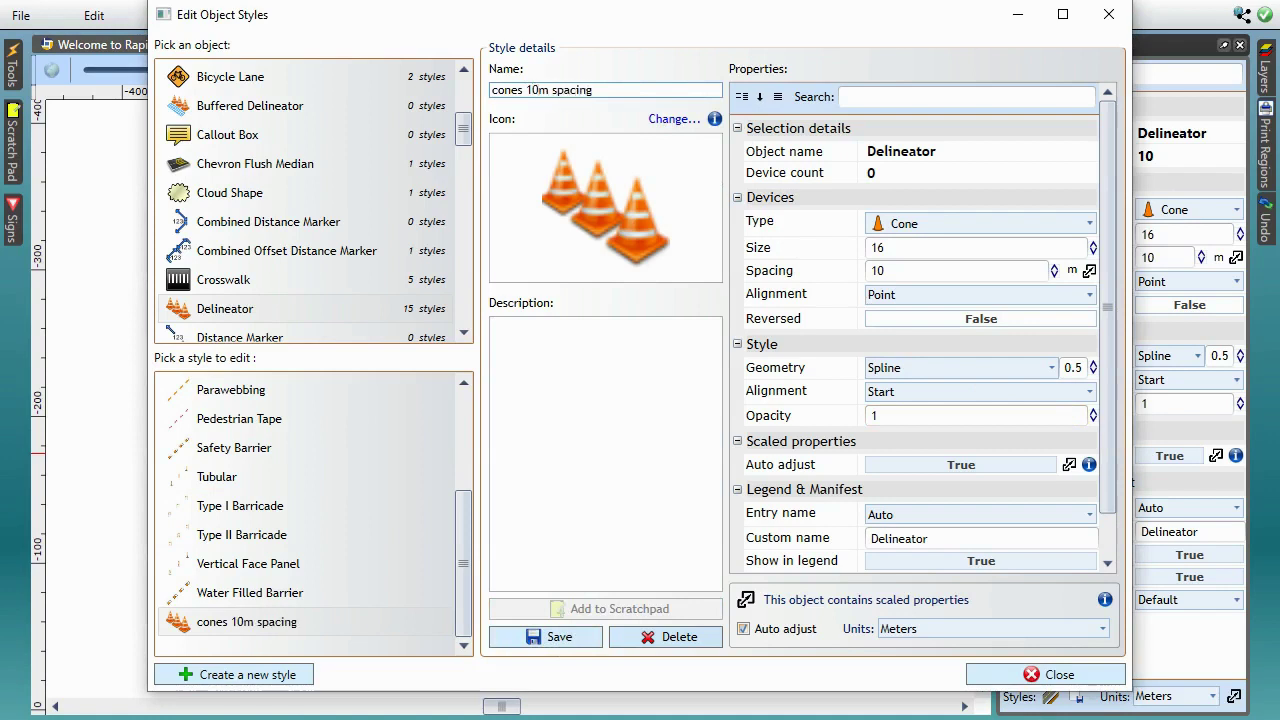
pyautogui.click(562, 636)
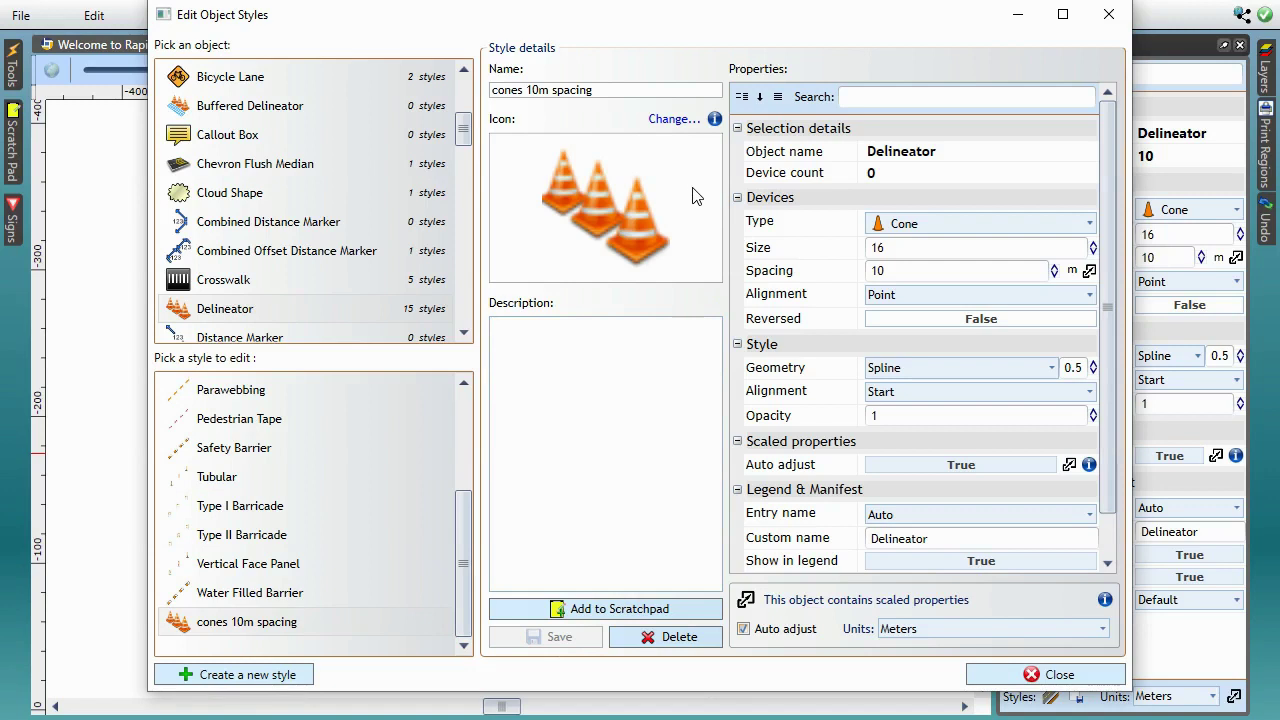
pyautogui.click(673, 122)
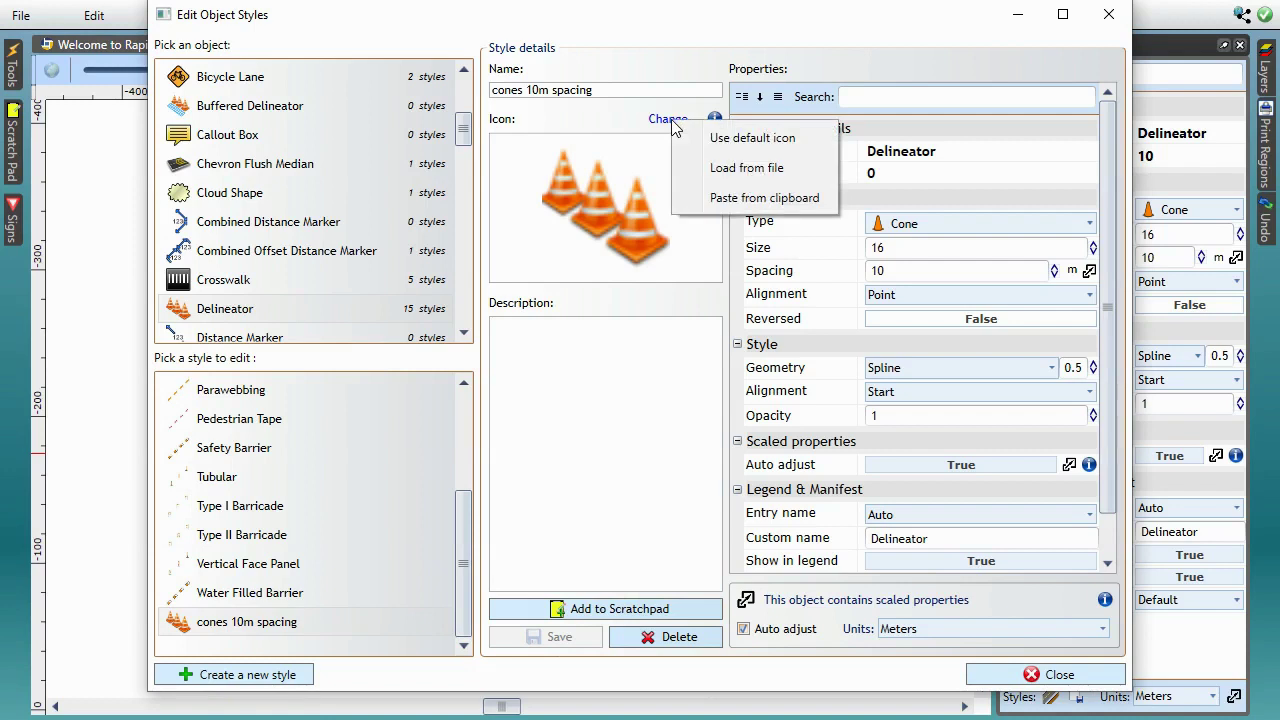
pyautogui.click(806, 222)
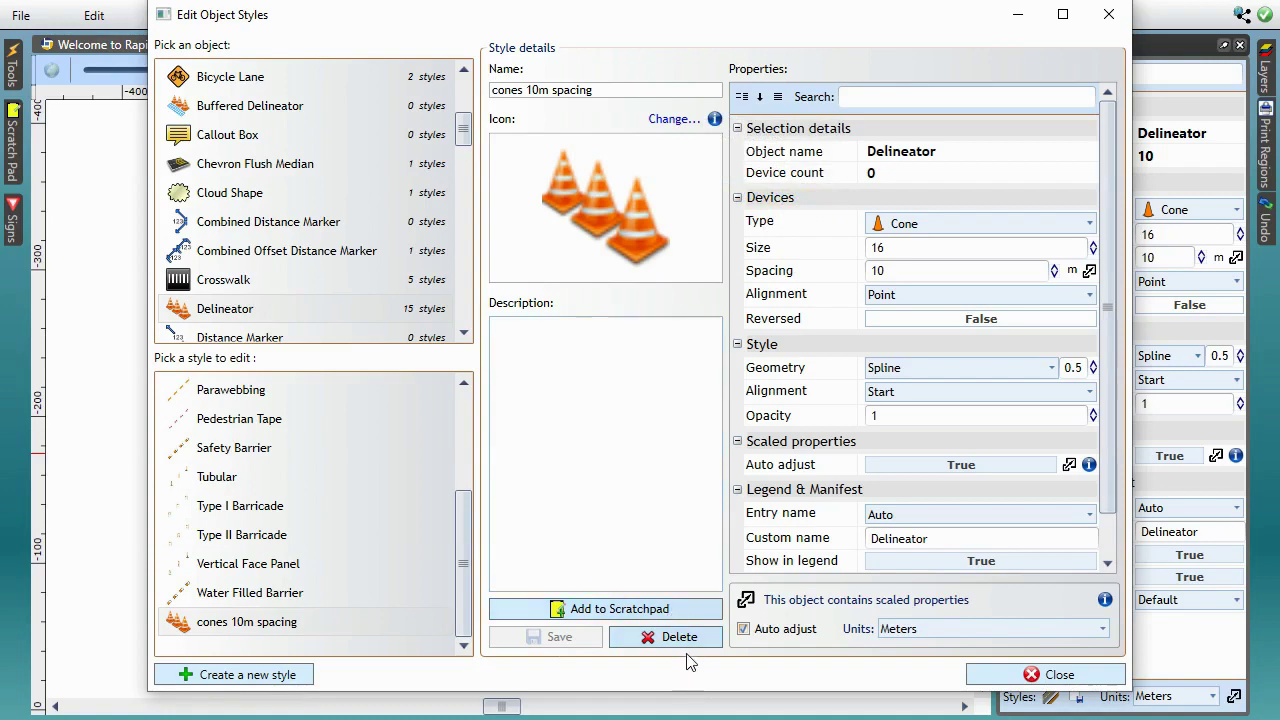
# Close the style editor and place a cone sign from Signs to the right of the cone line
pyautogui.click(1057, 674)
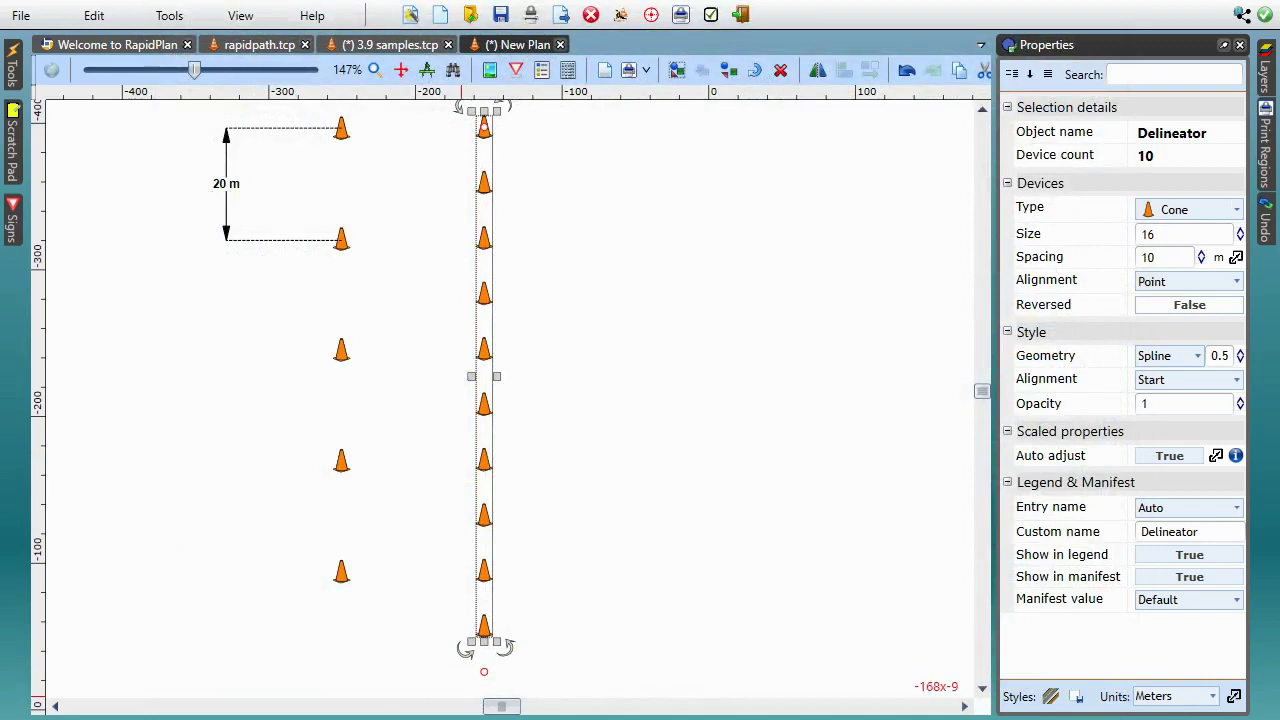
pyautogui.click(13, 222)
pyautogui.moveTo(63, 349); pyautogui.dragTo(725, 376)
pyautogui.press('Escape')
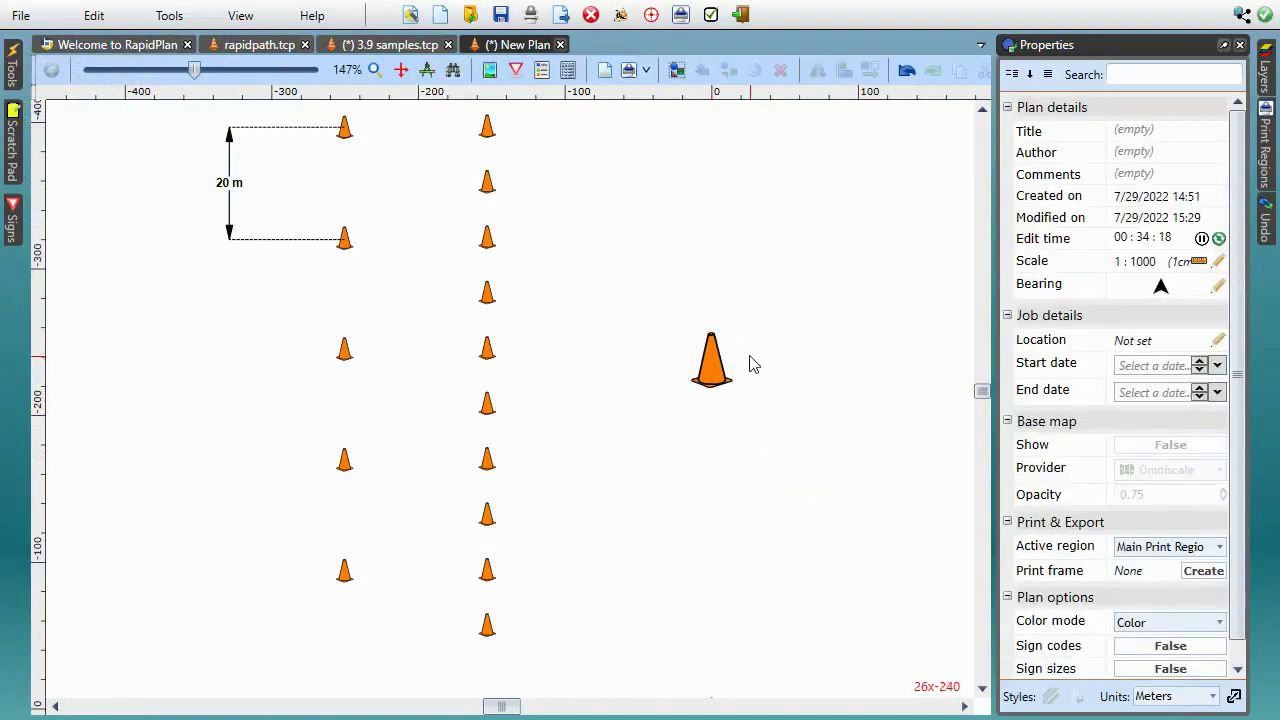
pyautogui.scroll(6, 753, 365)
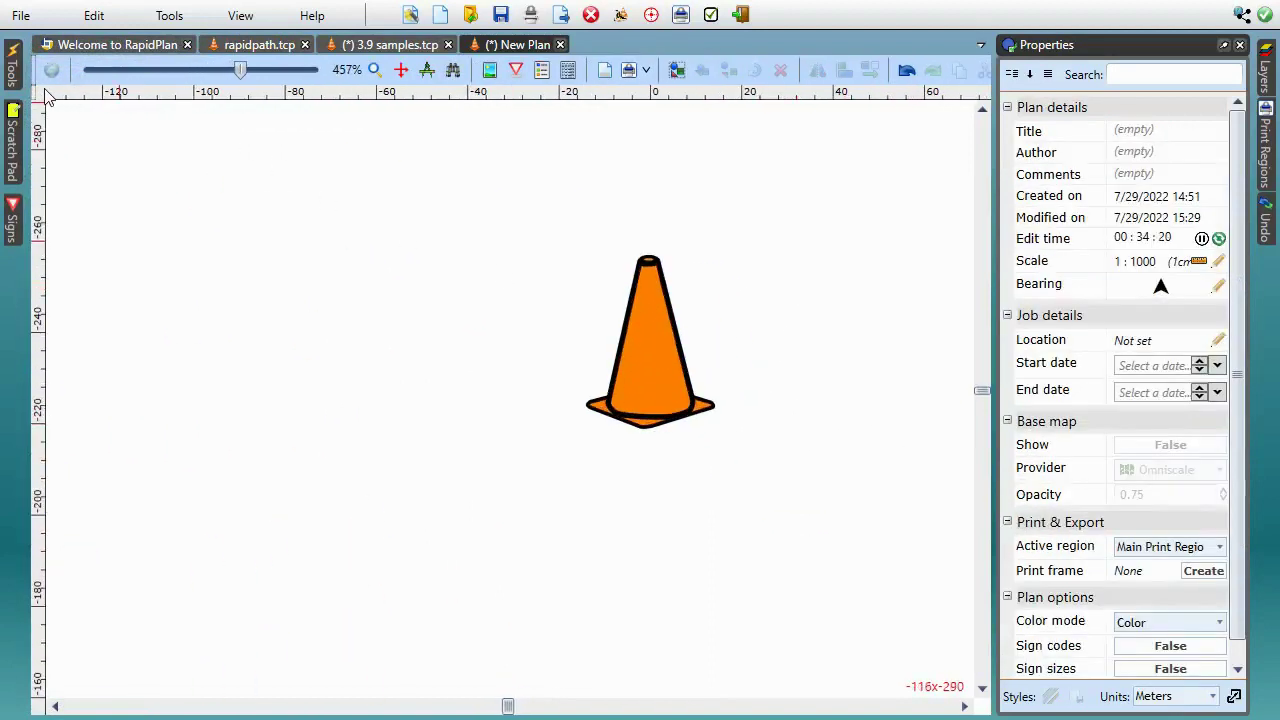
# Add a '10m' text label on the cone sign
pyautogui.click(14, 66)
pyautogui.click(72, 303)
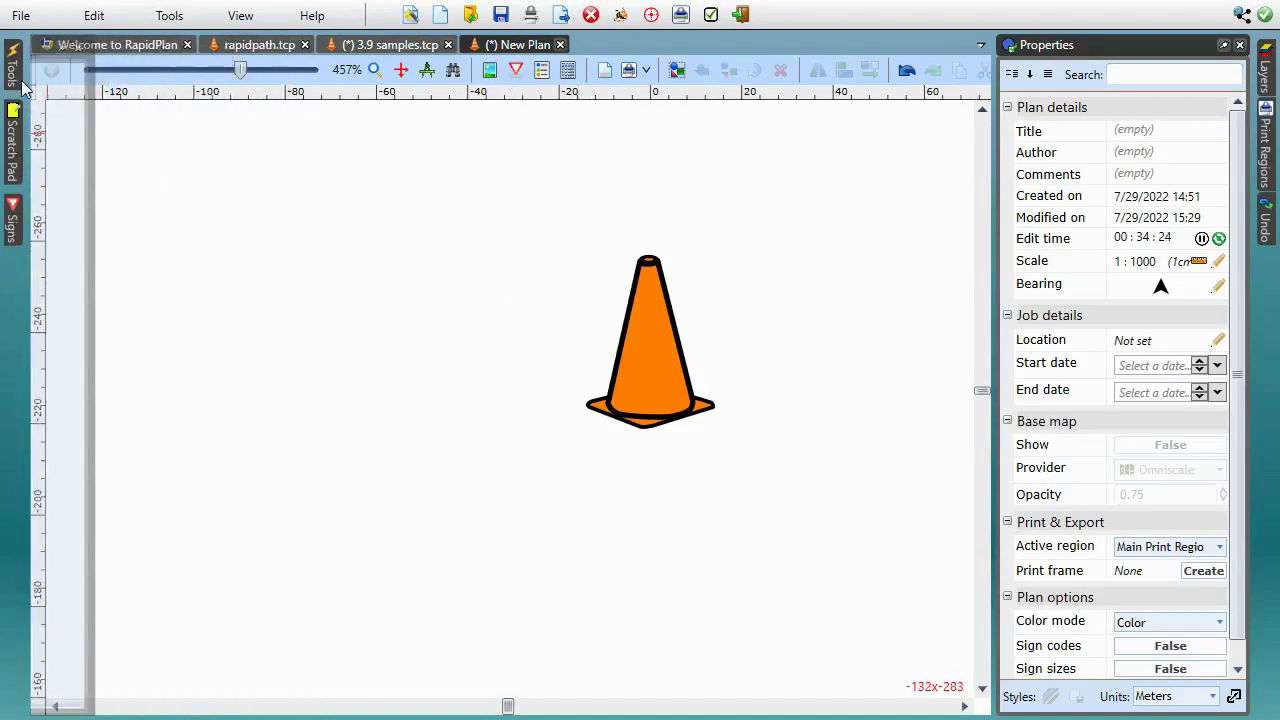
pyautogui.click(11, 68)
pyautogui.click(77, 294)
pyautogui.click(106, 351)
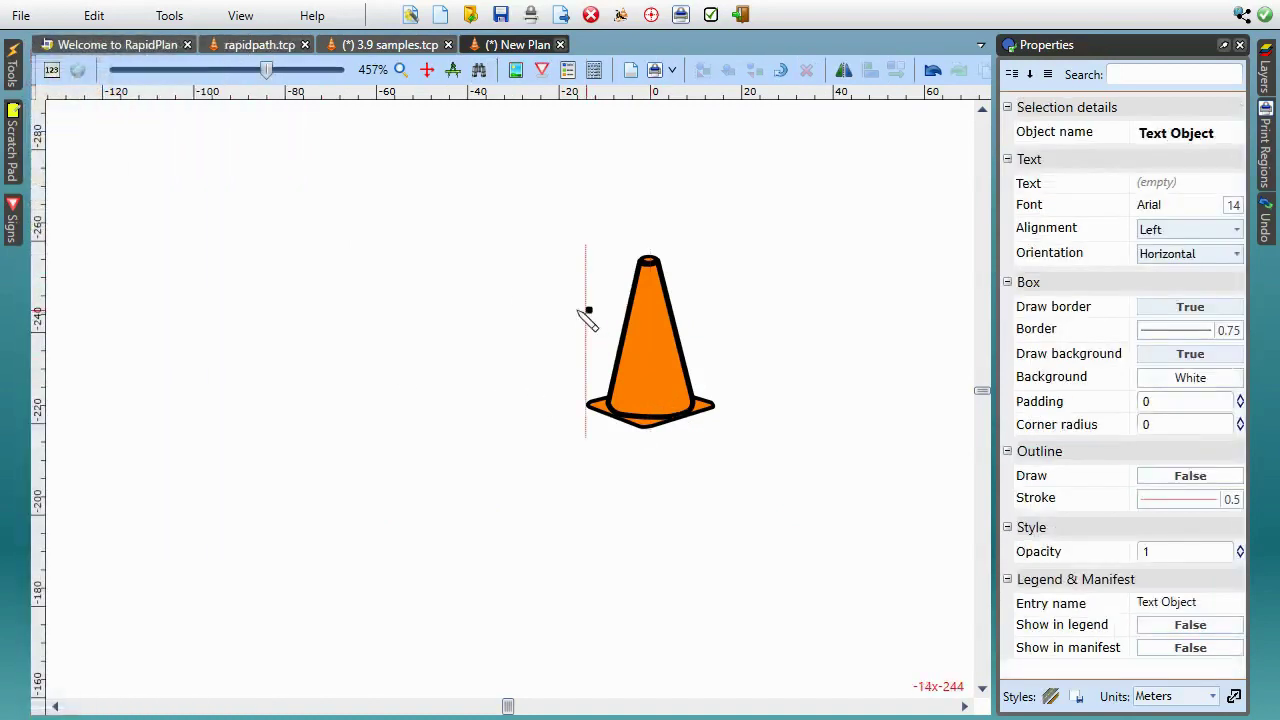
pyautogui.click(580, 310)
pyautogui.write('10m')
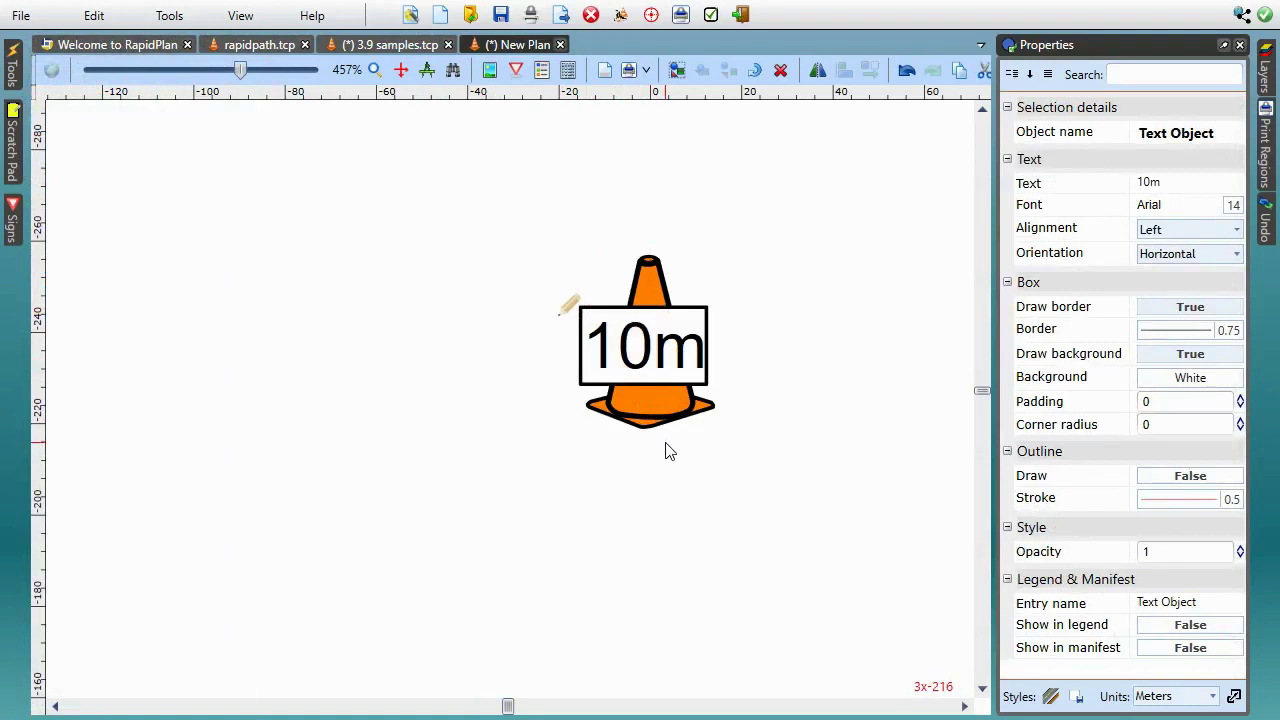
pyautogui.click(662, 488)
# Centre the 10m label over the cone, then enlarge both together about 1.7 times
pyautogui.moveTo(672, 362); pyautogui.dragTo(678, 358)
pyautogui.click(672, 506)
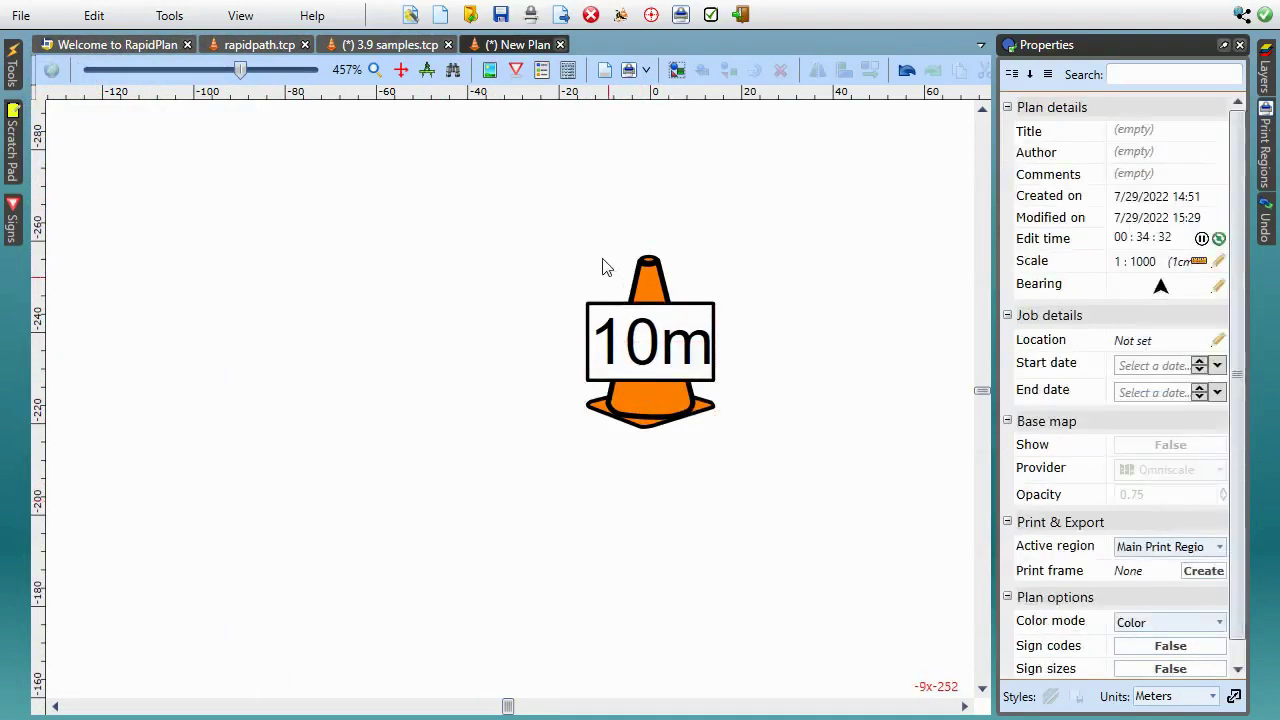
pyautogui.moveTo(520, 211); pyautogui.dragTo(754, 474)
pyautogui.moveTo(574, 434); pyautogui.dragTo(383, 612)
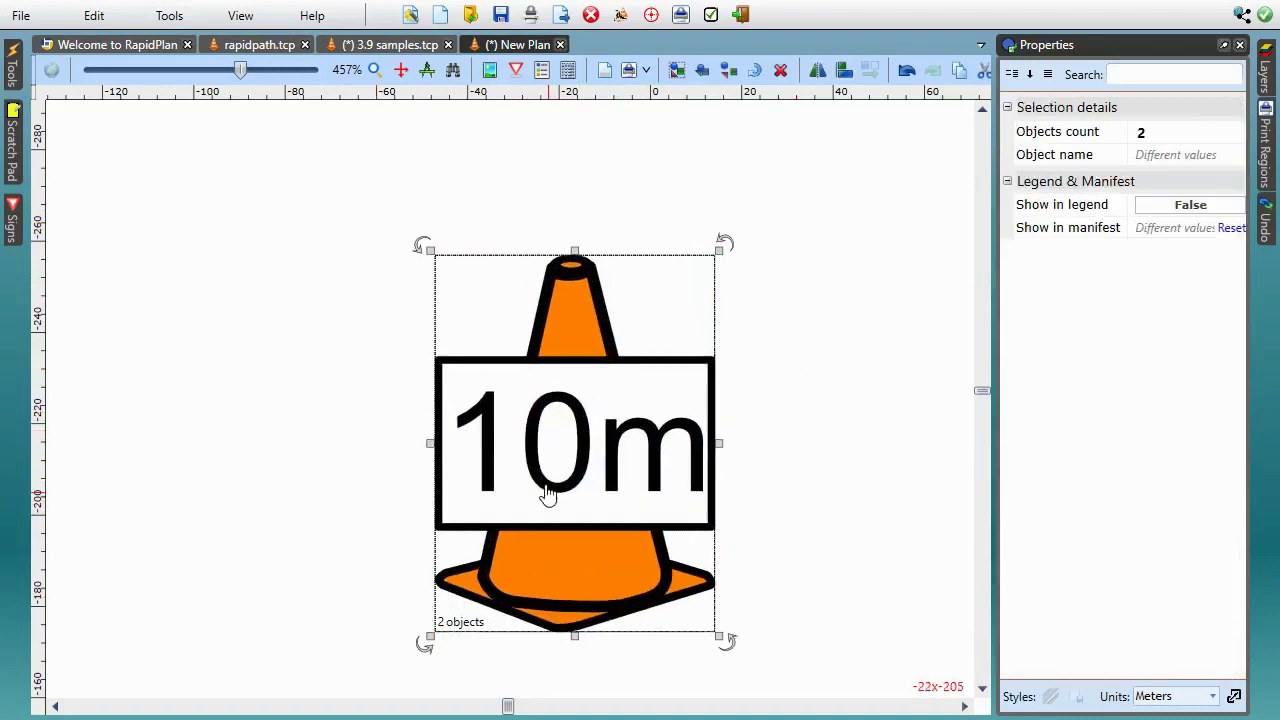
# Copy the 10m-labelled cone drawing to the clipboard
pyautogui.rightClick(582, 316)
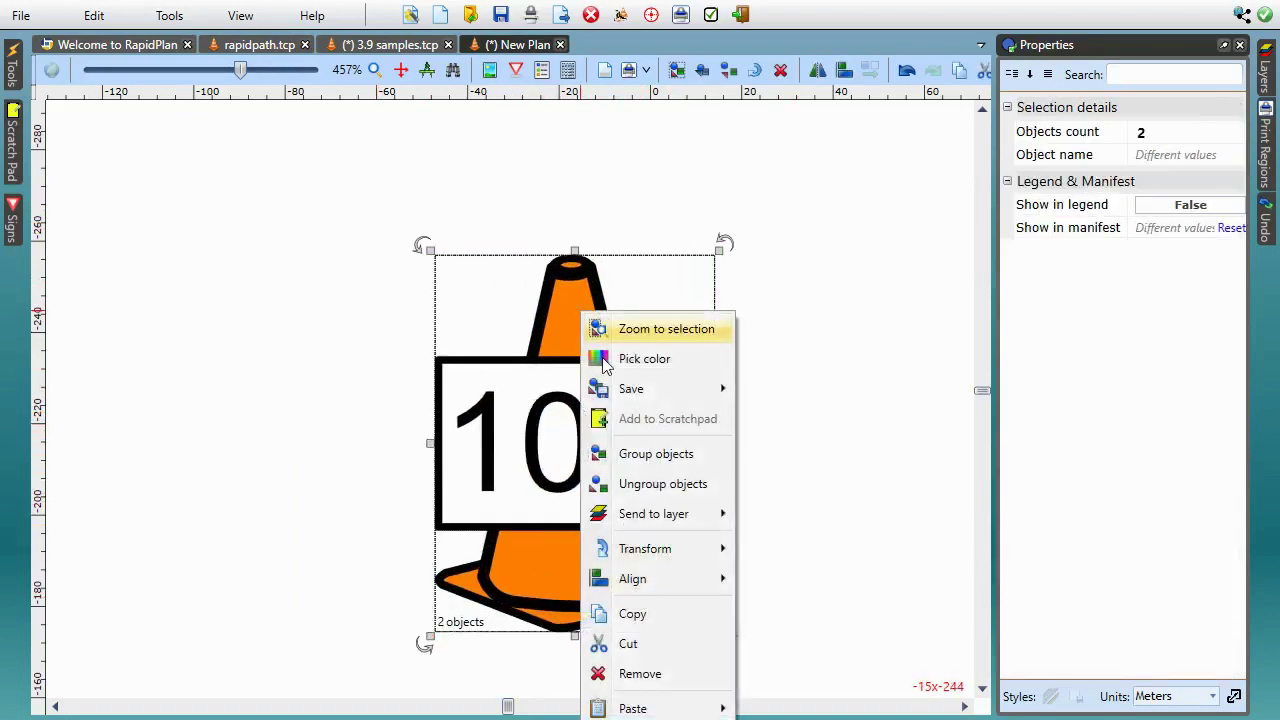
pyautogui.click(653, 614)
pyautogui.scroll(-2, 525, 357)
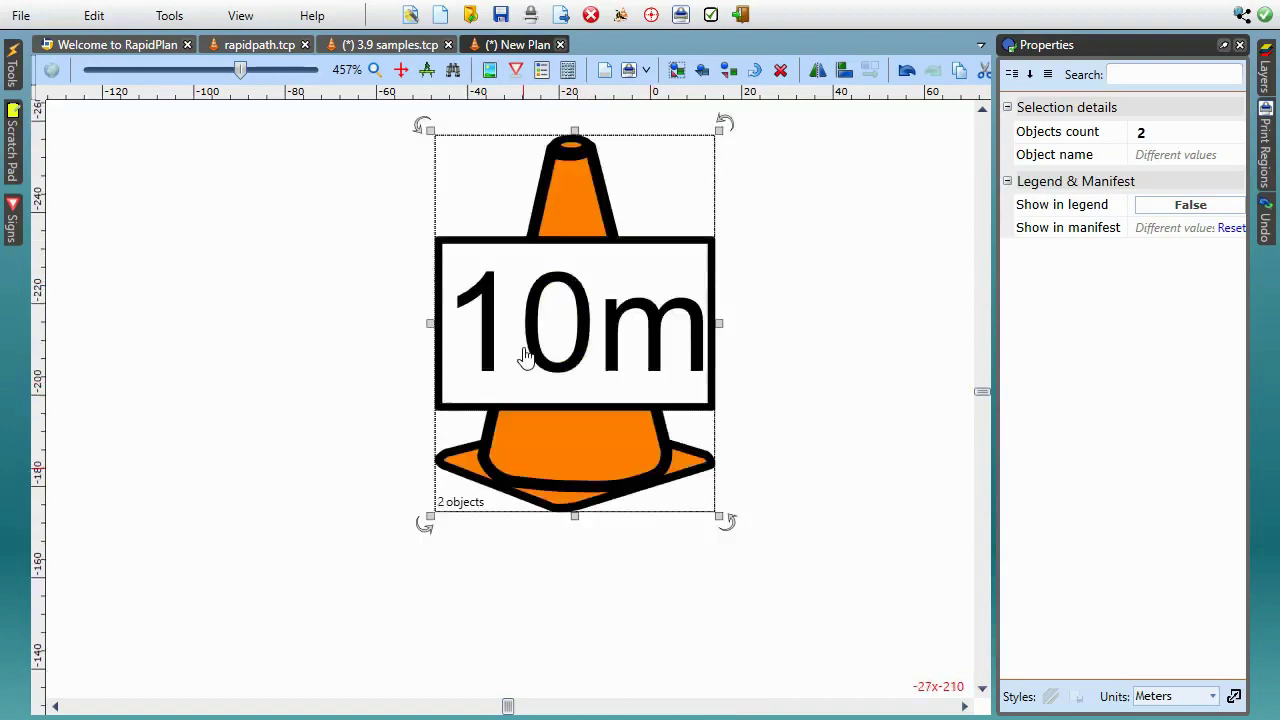
pyautogui.keyDown('ctrl'); pyautogui.scroll(-3, 520, 345); pyautogui.keyUp('ctrl')
pyautogui.scroll(2, 496, 322)
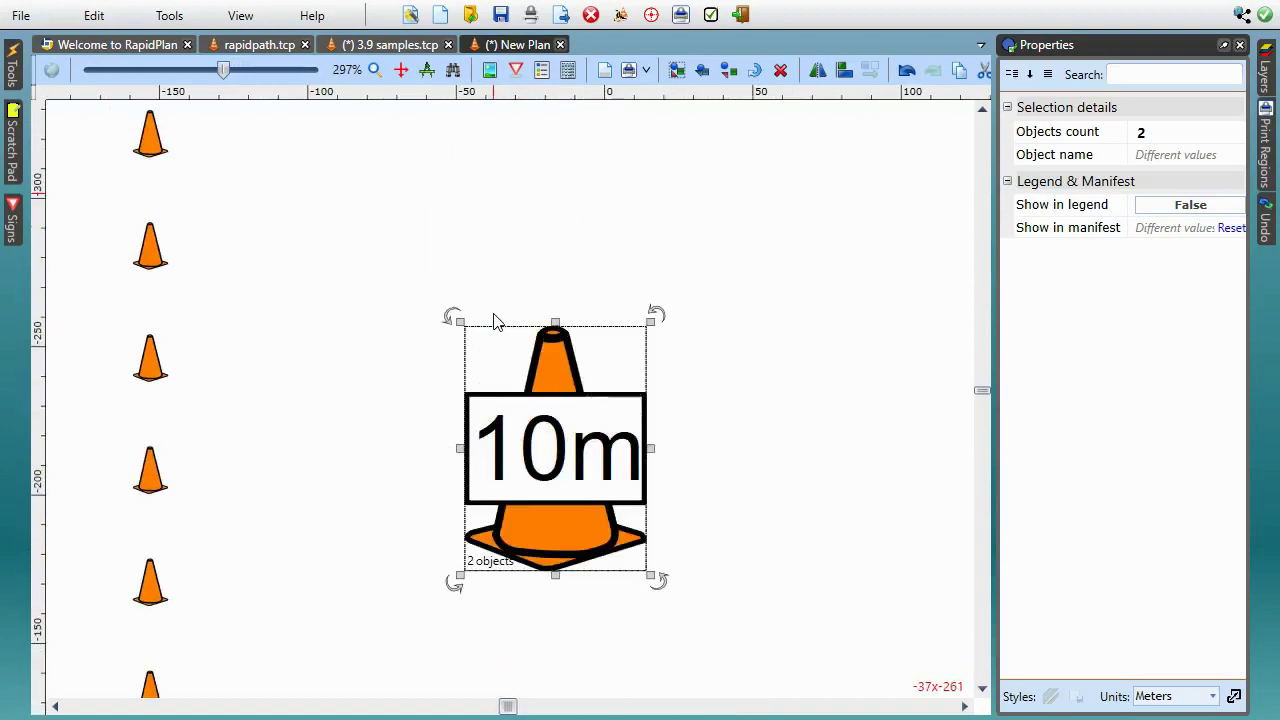
# Set the copied labelled cone as the icon of Delineator style 'cones 10m spacing' and save it
pyautogui.click(169, 15)
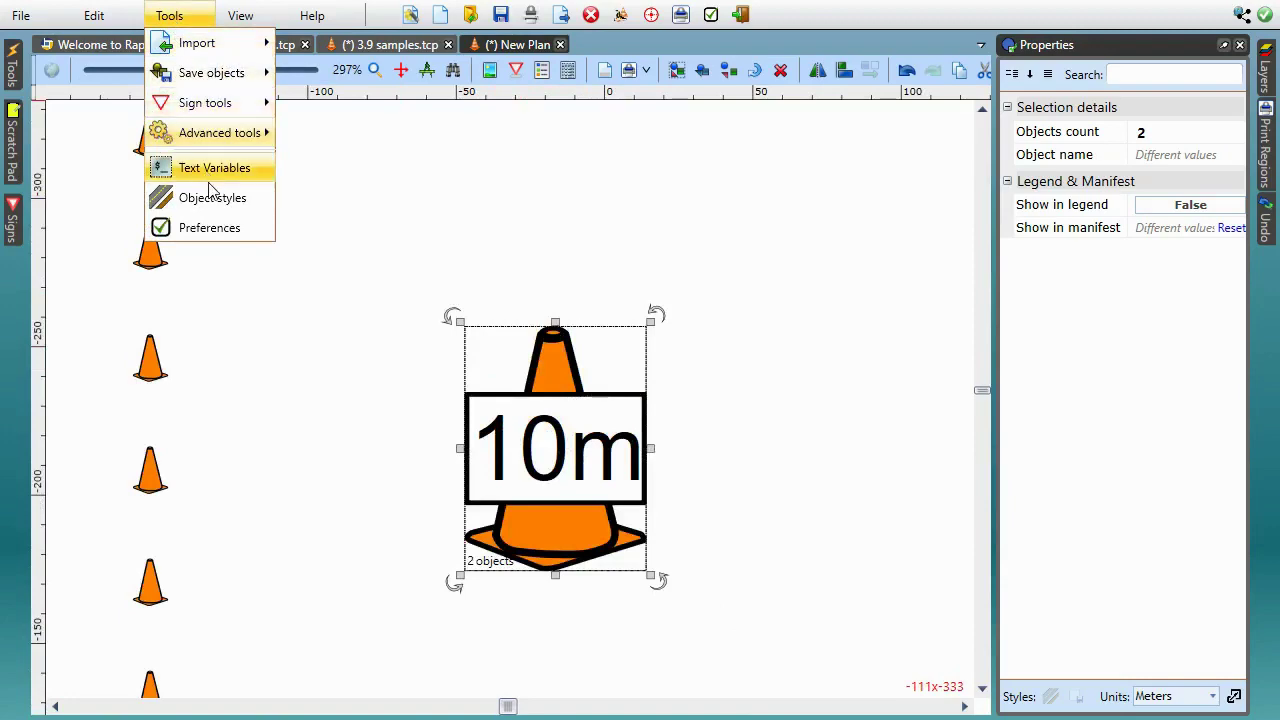
pyautogui.click(215, 197)
pyautogui.scroll(-2, 291, 221)
pyautogui.scroll(-1, 291, 220)
pyautogui.click(250, 310)
pyautogui.scroll(-1, 282, 474)
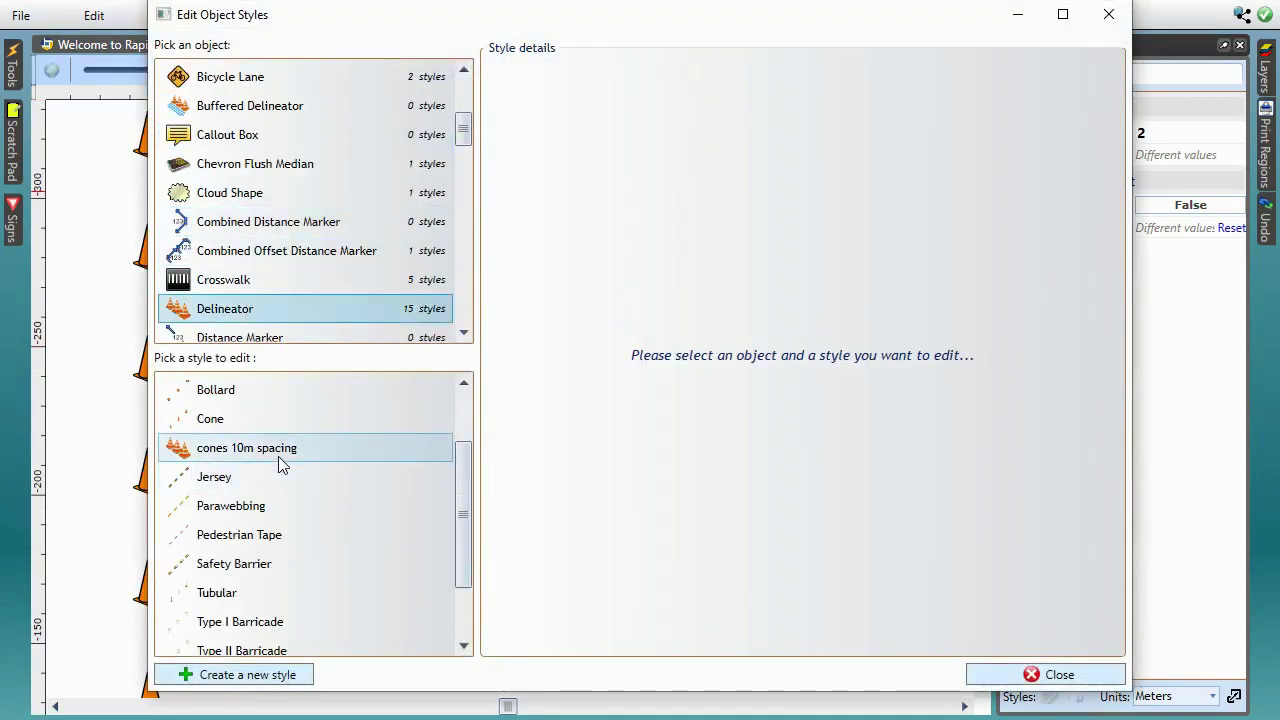
pyautogui.click(277, 454)
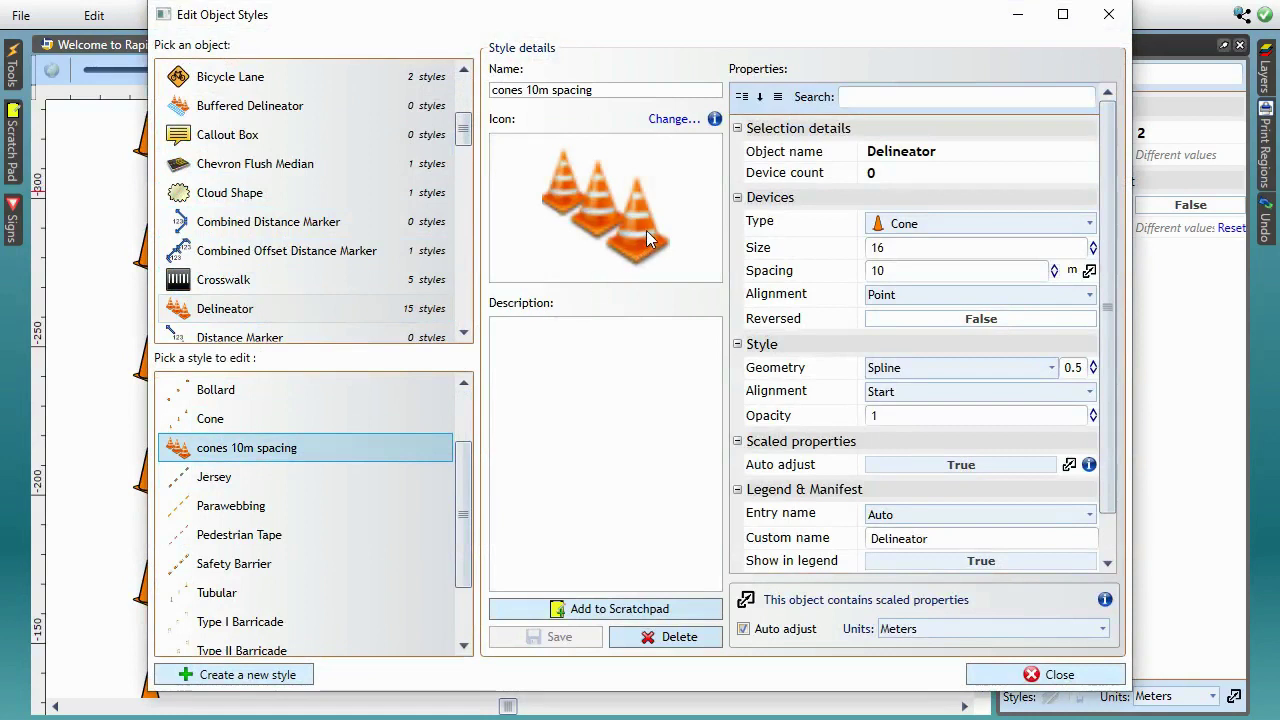
pyautogui.click(672, 119)
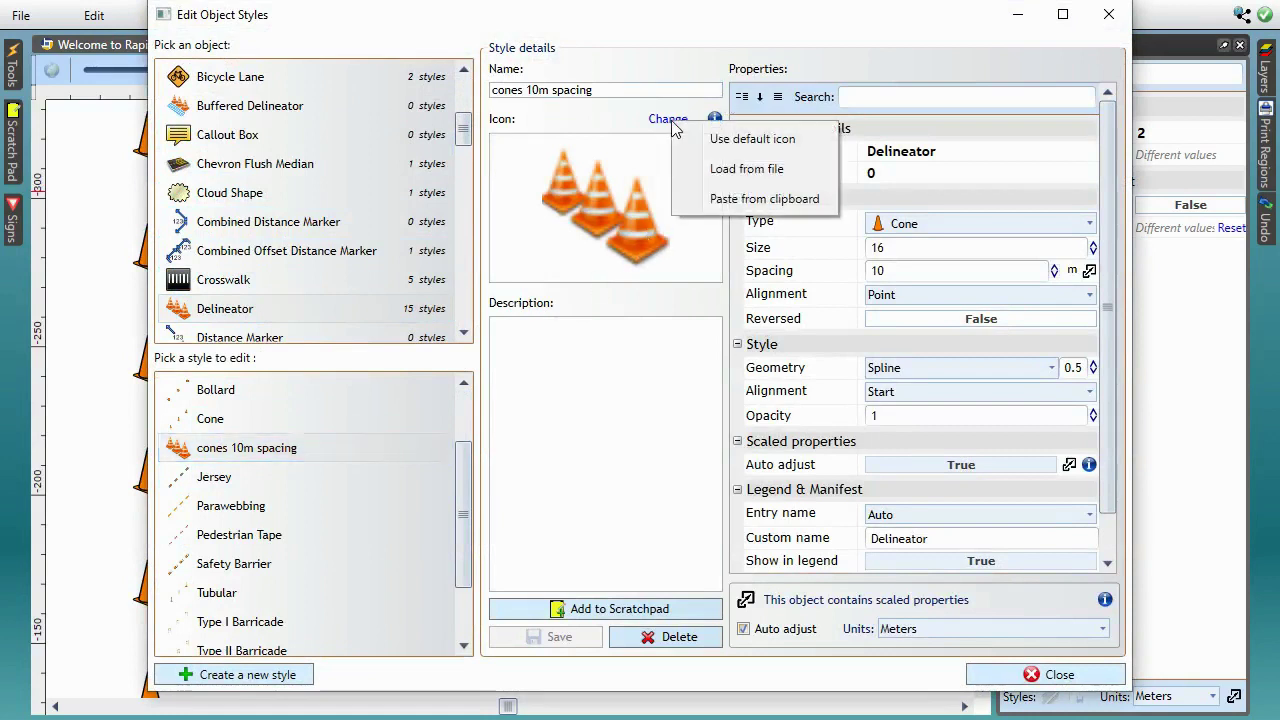
pyautogui.click(735, 203)
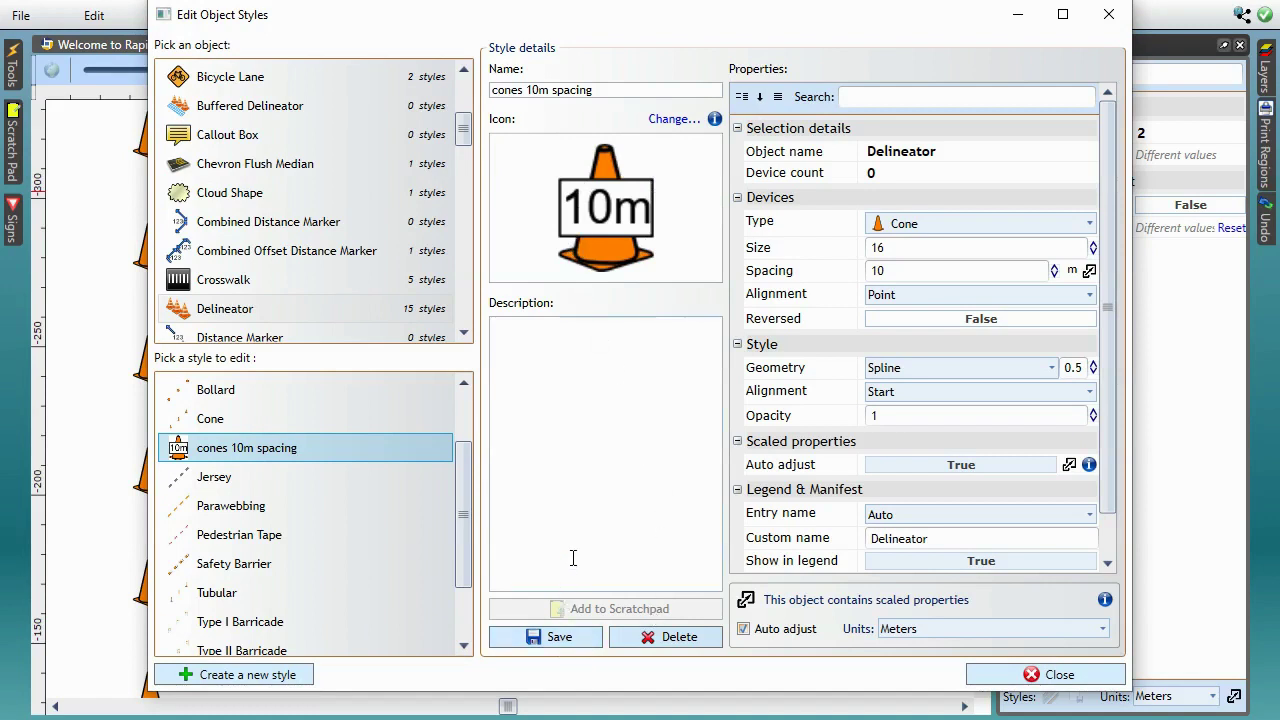
pyautogui.click(558, 645)
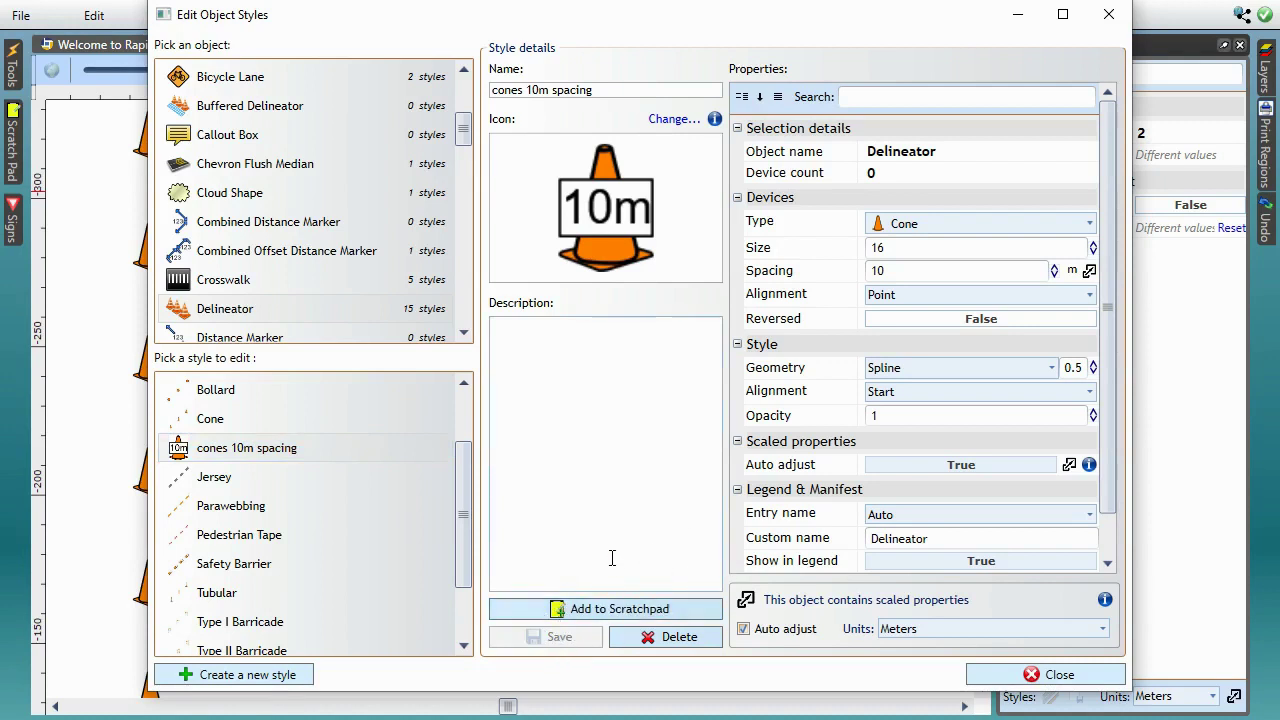
# Add 'cones 10m spacing' to the Scratchpad favourites and confirm the success message
pyautogui.click(604, 610)
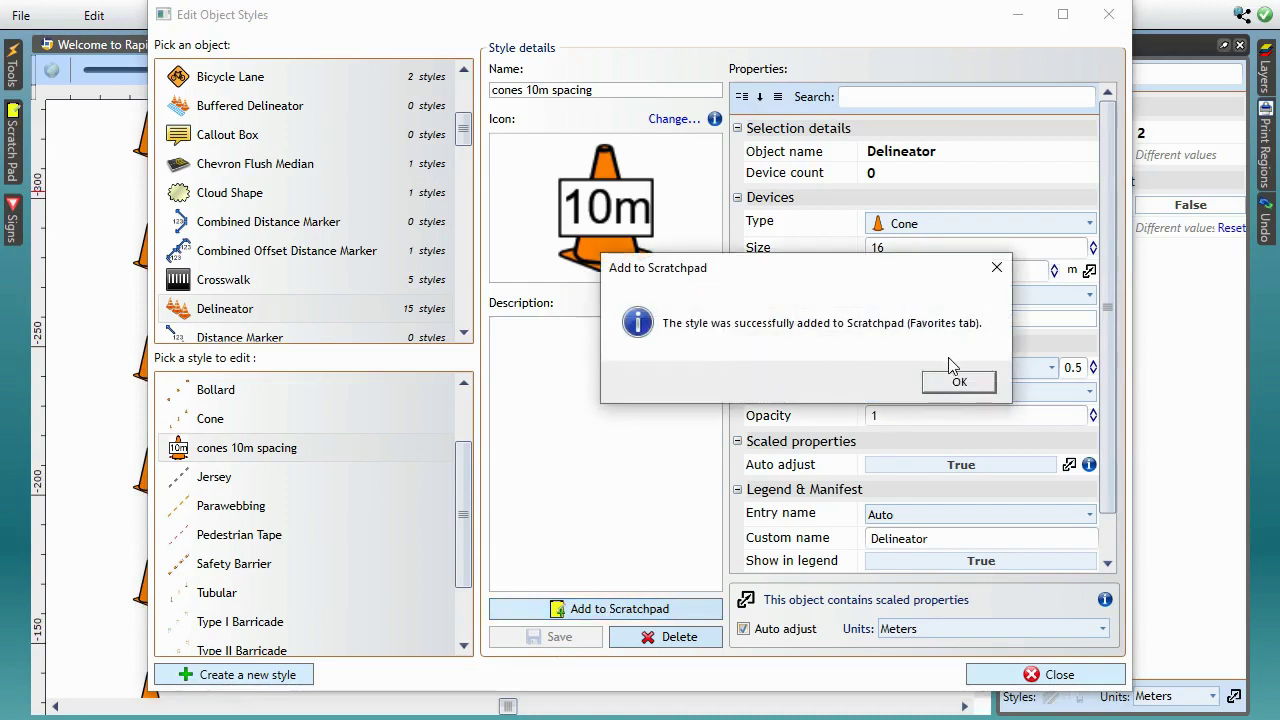
pyautogui.click(965, 384)
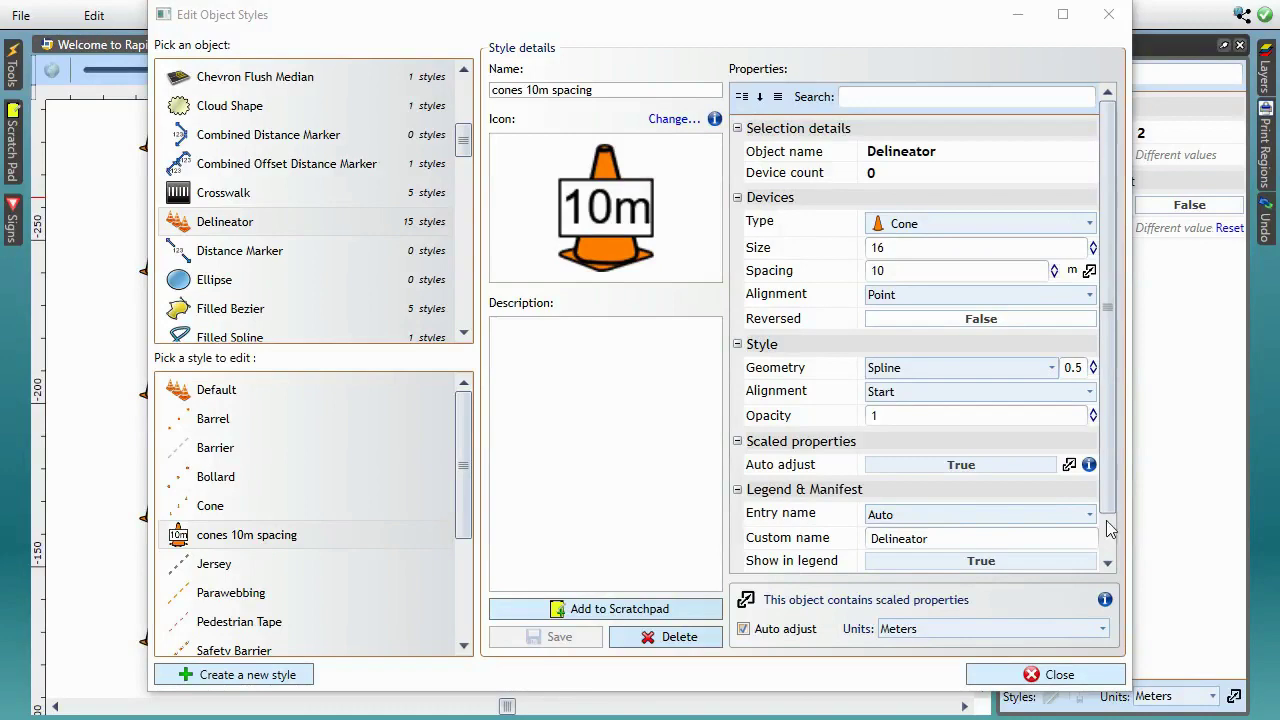
# Close the style editor, turn on Use style for the cones device, and show the Scratch Pad favourites
pyautogui.click(1003, 676)
pyautogui.moveTo(14, 72)
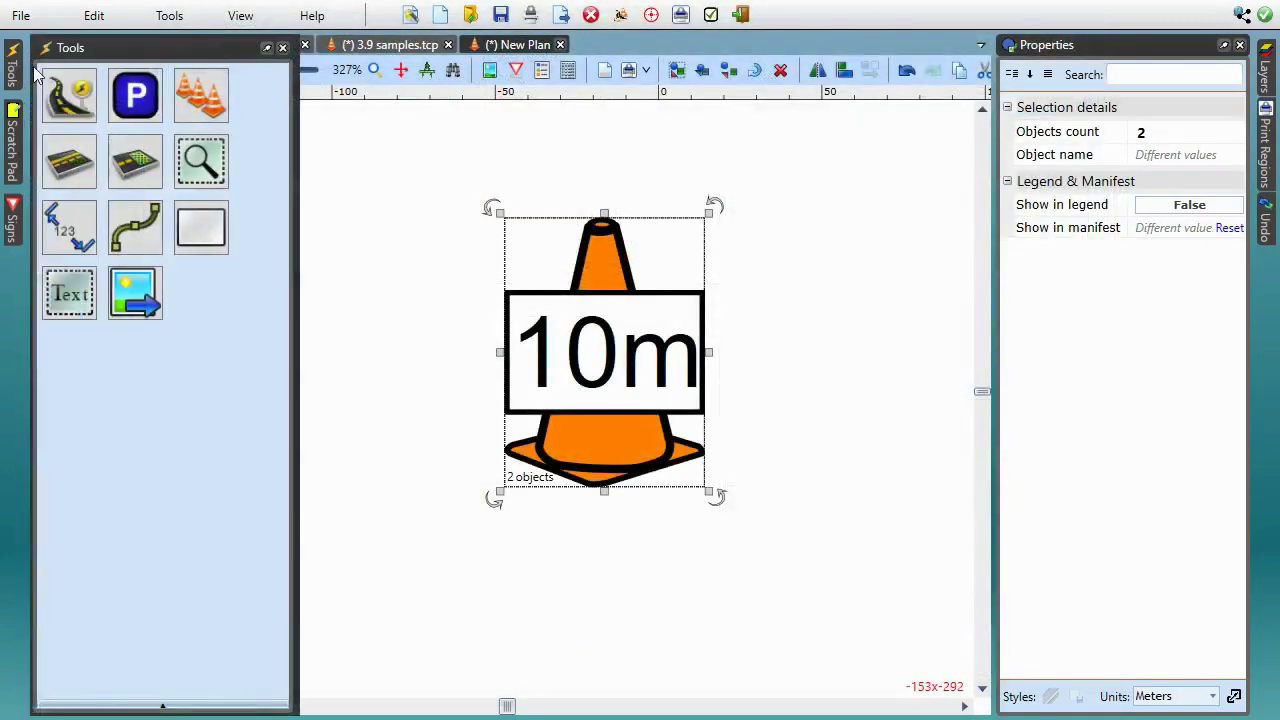
pyautogui.click(214, 100)
pyautogui.rightClick(245, 162)
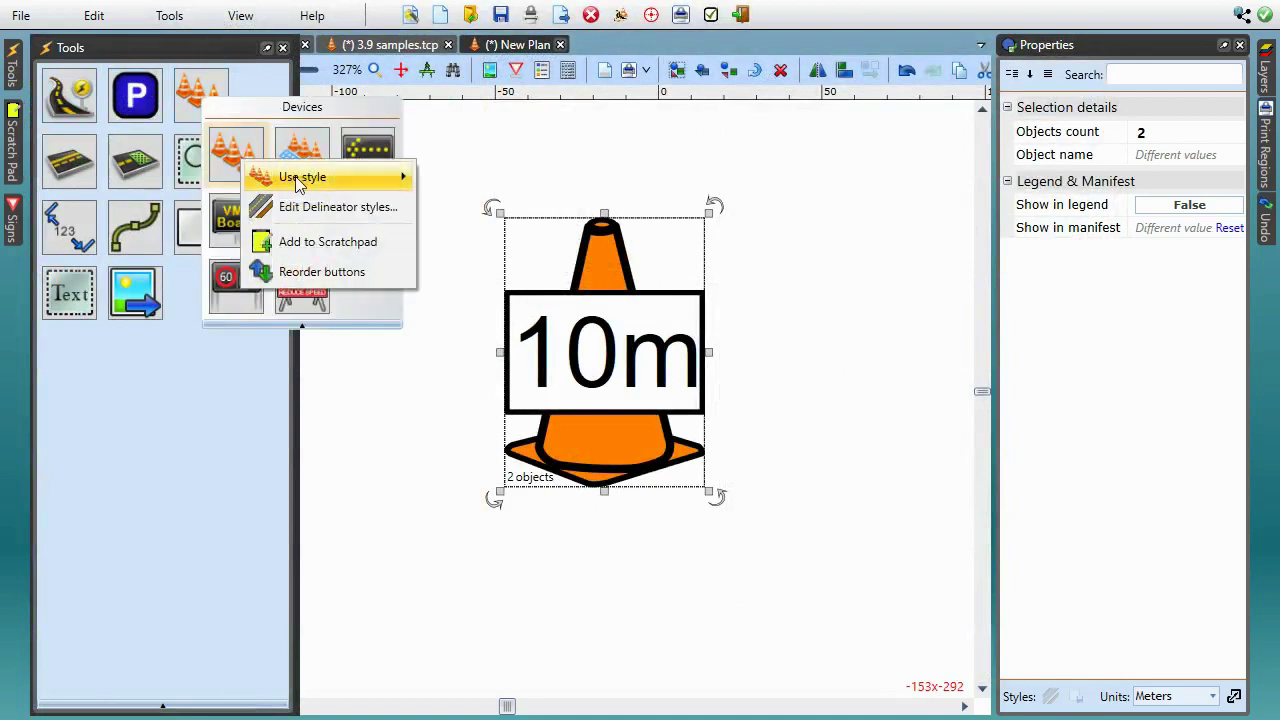
pyautogui.moveTo(299, 185)
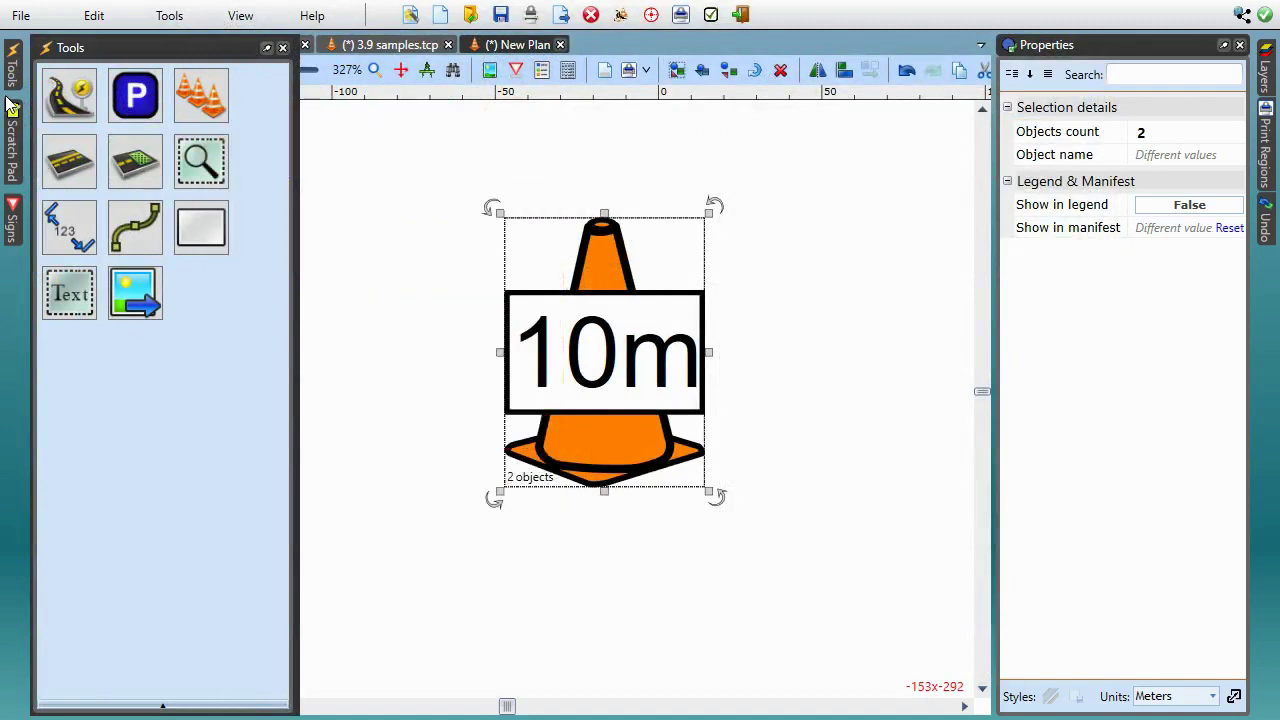
pyautogui.moveTo(14, 135)
pyautogui.moveTo(72, 150)
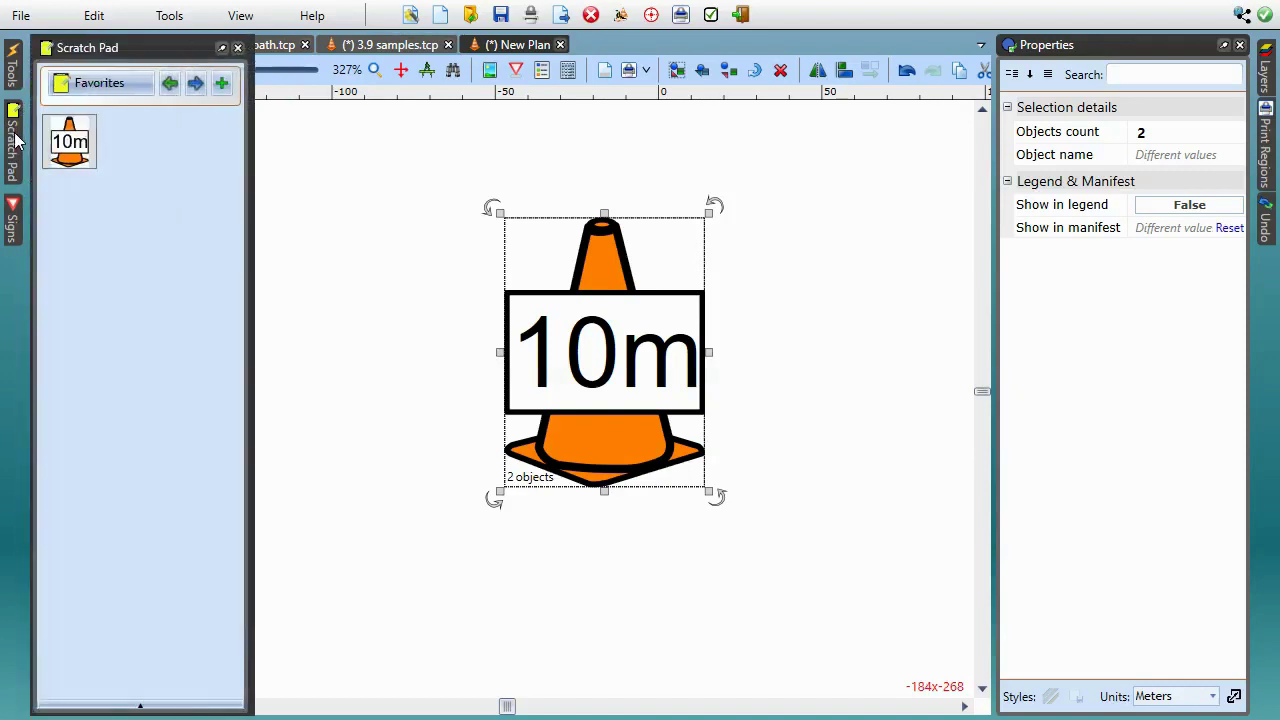
# Draw a seven-cone delineator row across the plan using the 'cones 10m spacing' favourite
pyautogui.click(67, 146)
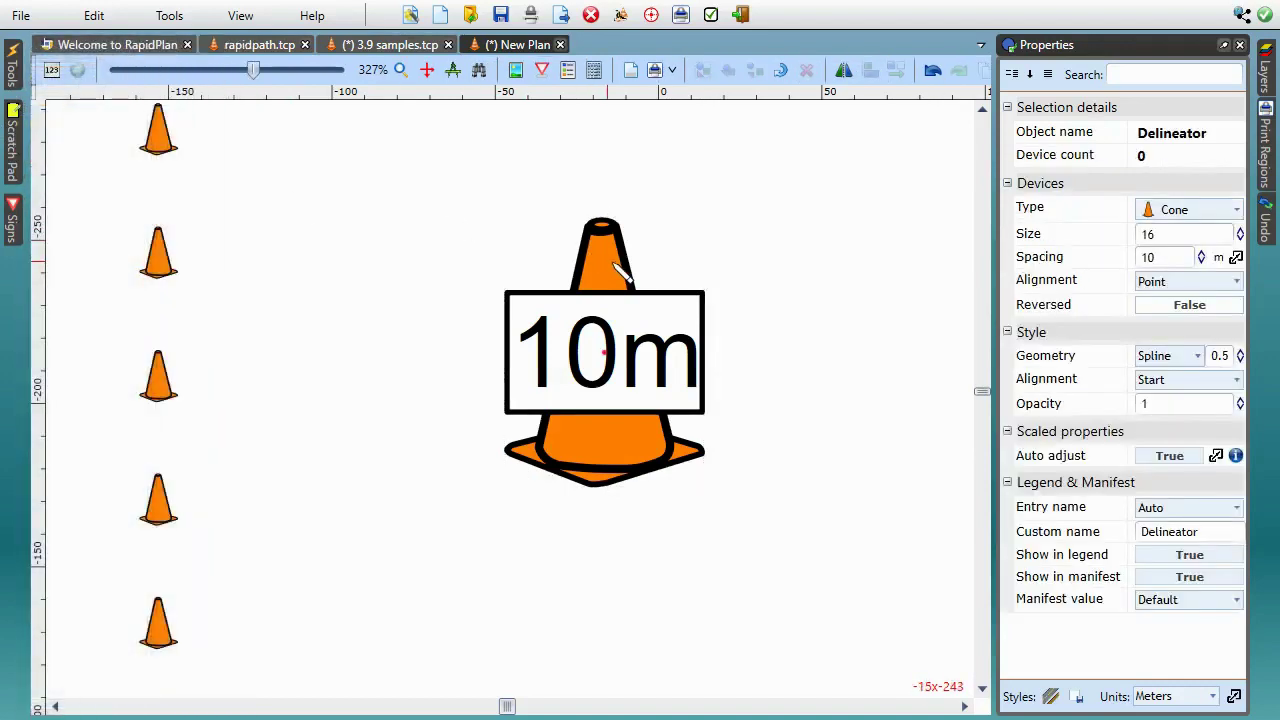
pyautogui.scroll(-1, 567, 161)
pyautogui.scroll(-1, 567, 161)
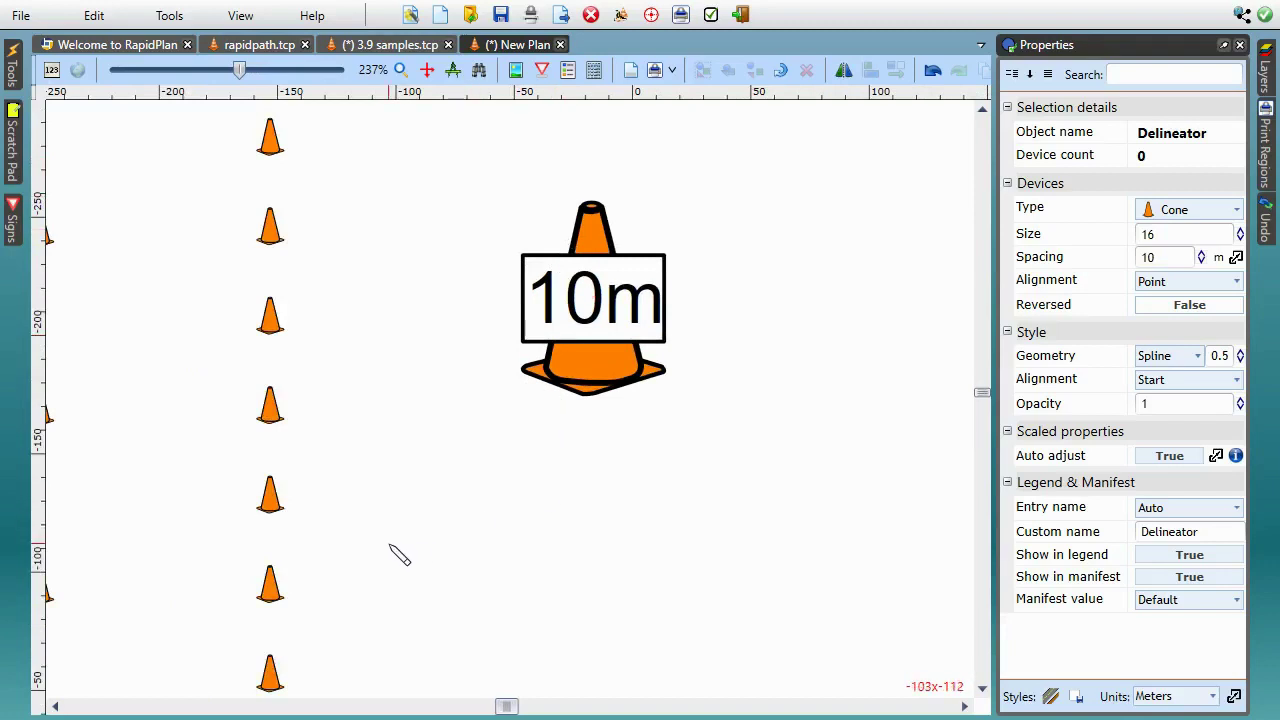
pyautogui.moveTo(389, 545)
pyautogui.mouseDown()
pyautogui.moveTo(942, 550)
pyautogui.moveTo(946, 565)
pyautogui.mouseUp()
pyautogui.click(894, 423)
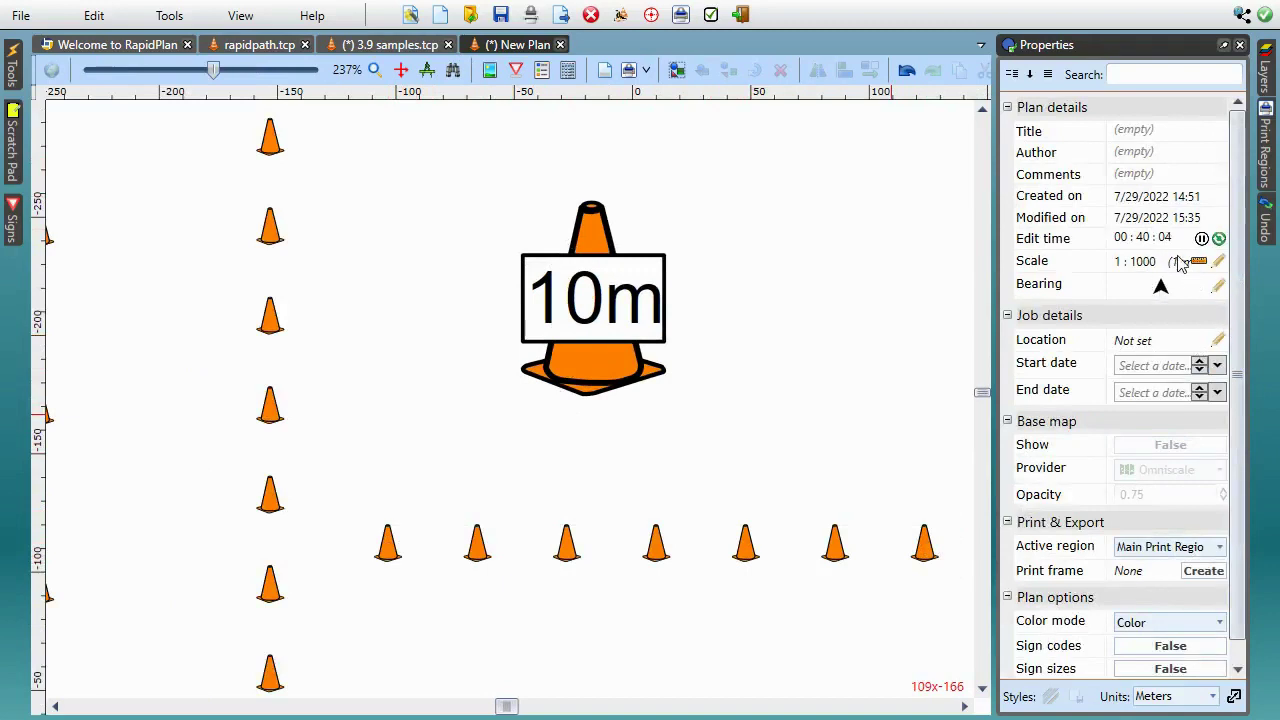
# Dimension the gap between the first two cones with Offset Distance, reading 10 m
pyautogui.scroll(-2, 795, 380)
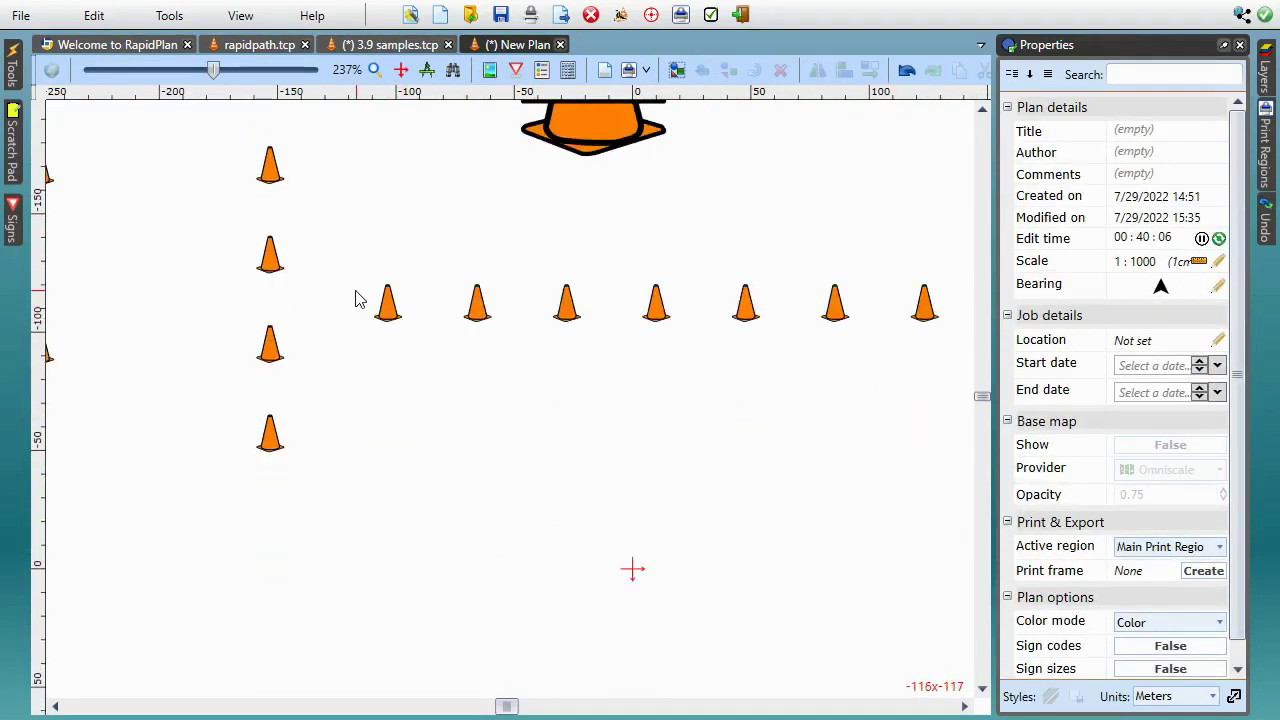
pyautogui.moveTo(14, 72)
pyautogui.click(80, 226)
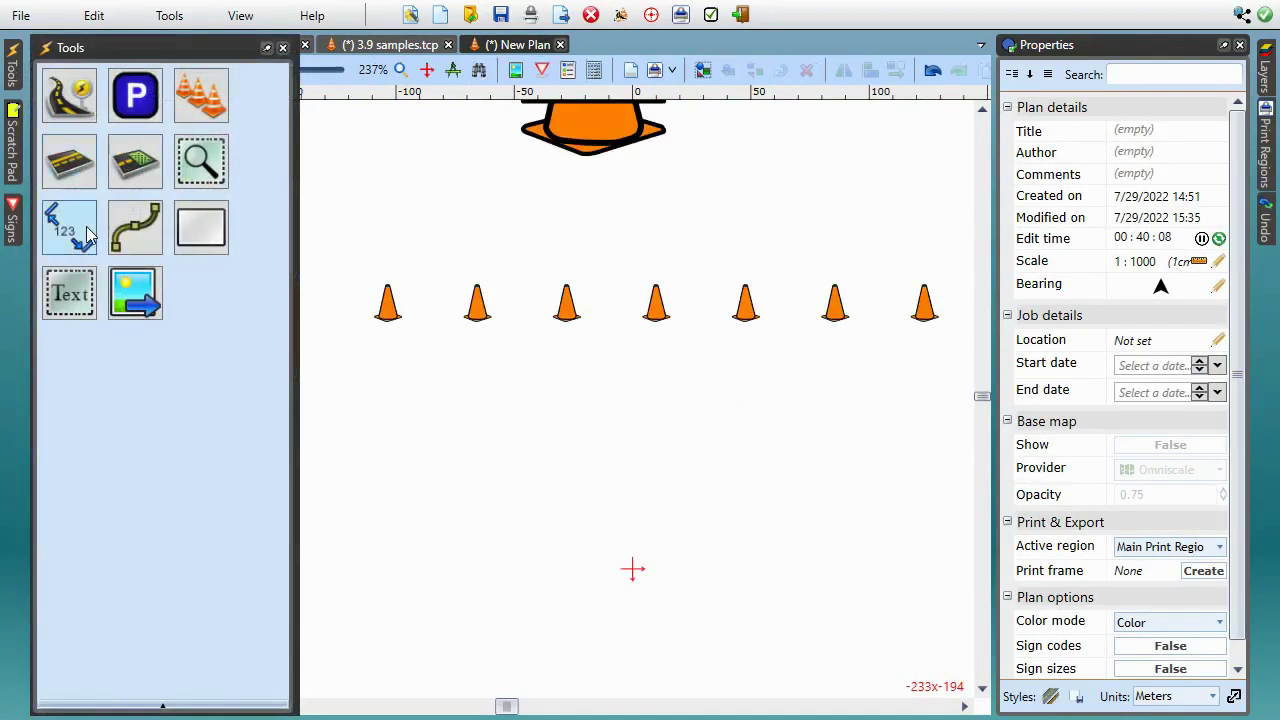
pyautogui.click(390, 308)
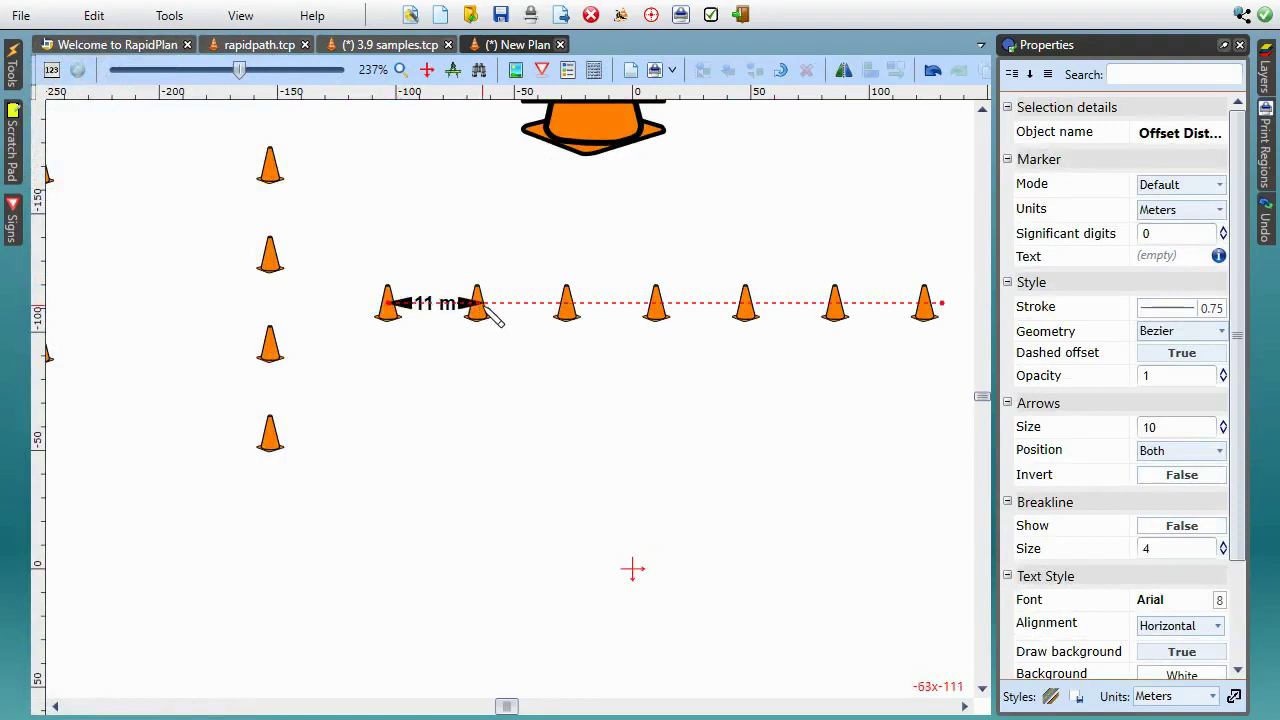
pyautogui.click(478, 305)
pyautogui.click(488, 407)
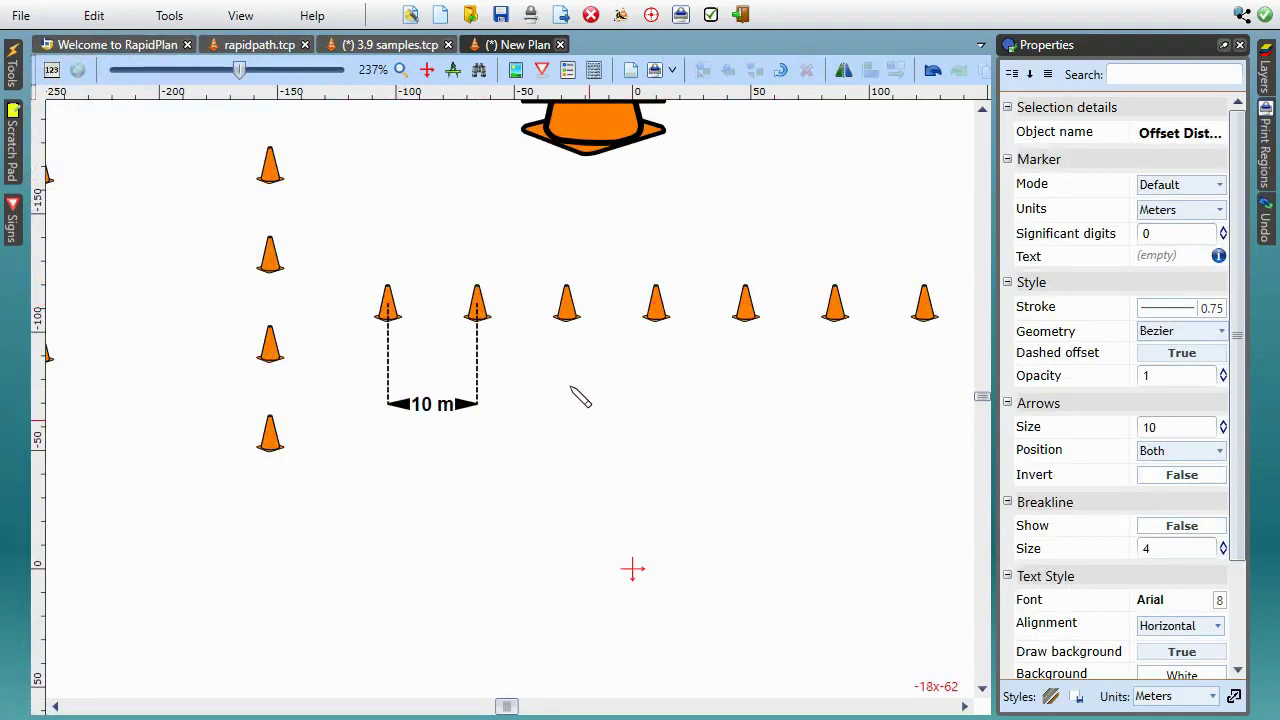
# On a new default plan, lay a nine-cone row from the saved 10m cones style
pyautogui.click(440, 22)
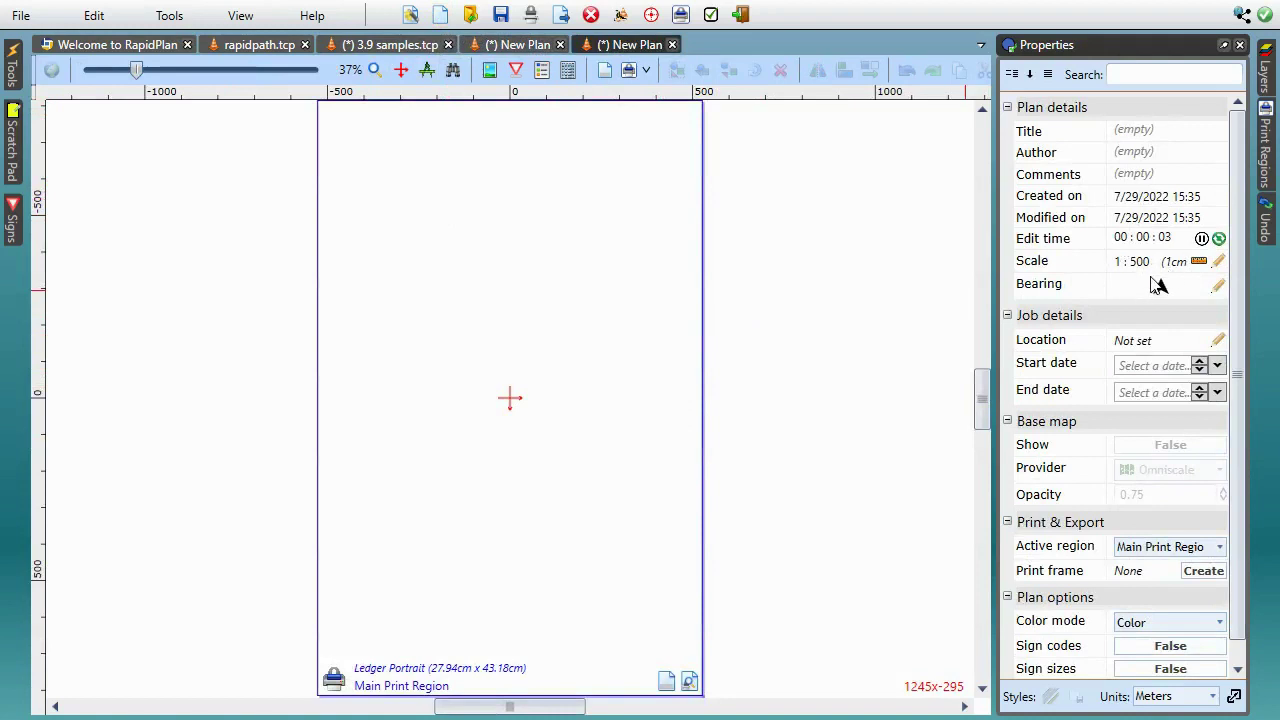
pyautogui.scroll(5, 526, 294)
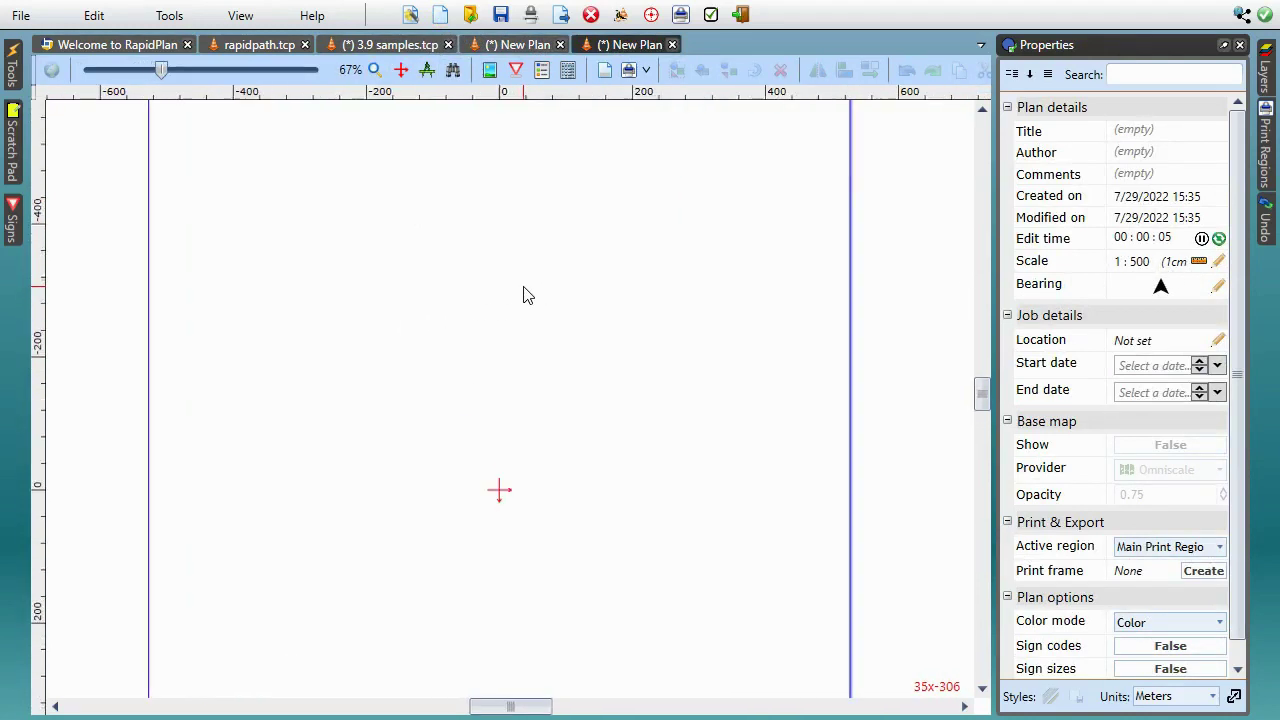
pyautogui.scroll(1, 526, 294)
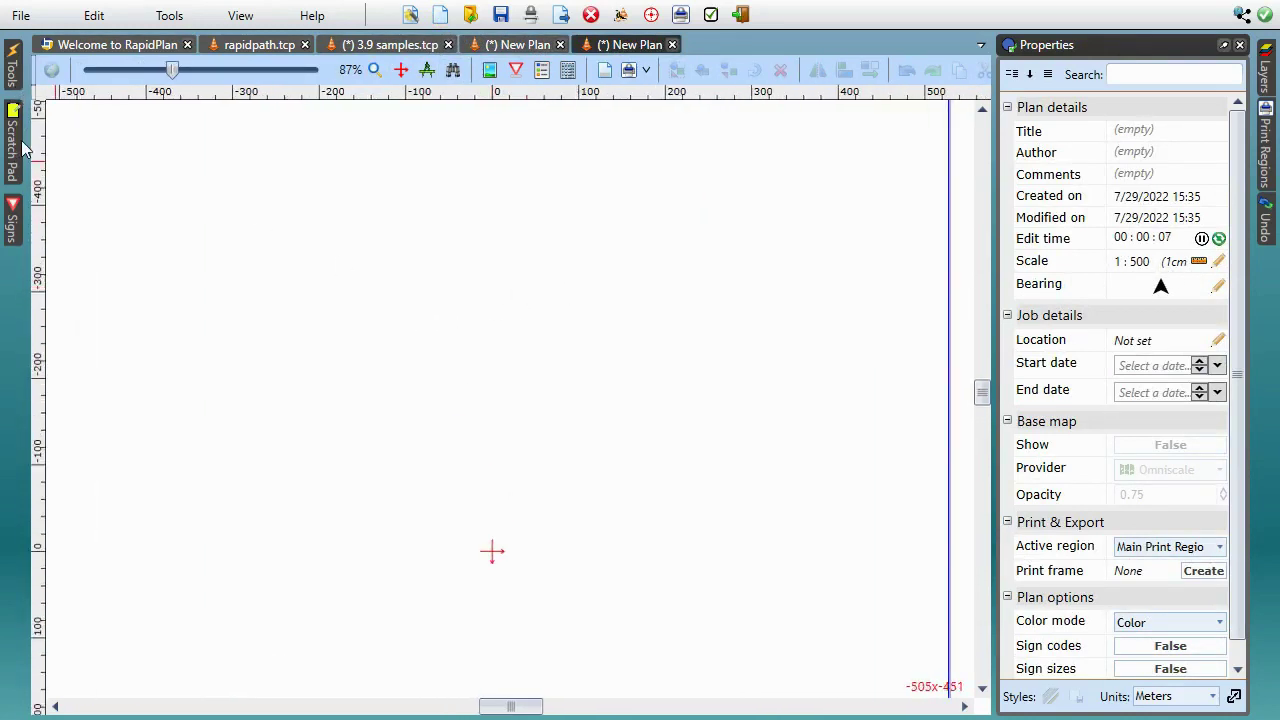
pyautogui.moveTo(20, 150)
pyautogui.click(70, 142)
pyautogui.moveTo(244, 304)
pyautogui.mouseDown()
pyautogui.moveTo(781, 306)
pyautogui.moveTo(800, 437)
pyautogui.moveTo(389, 414)
pyautogui.mouseUp()
pyautogui.click(389, 414)
# Add a 10 m offset dimension below the gap between the first two cones
pyautogui.scroll(2, 397, 329)
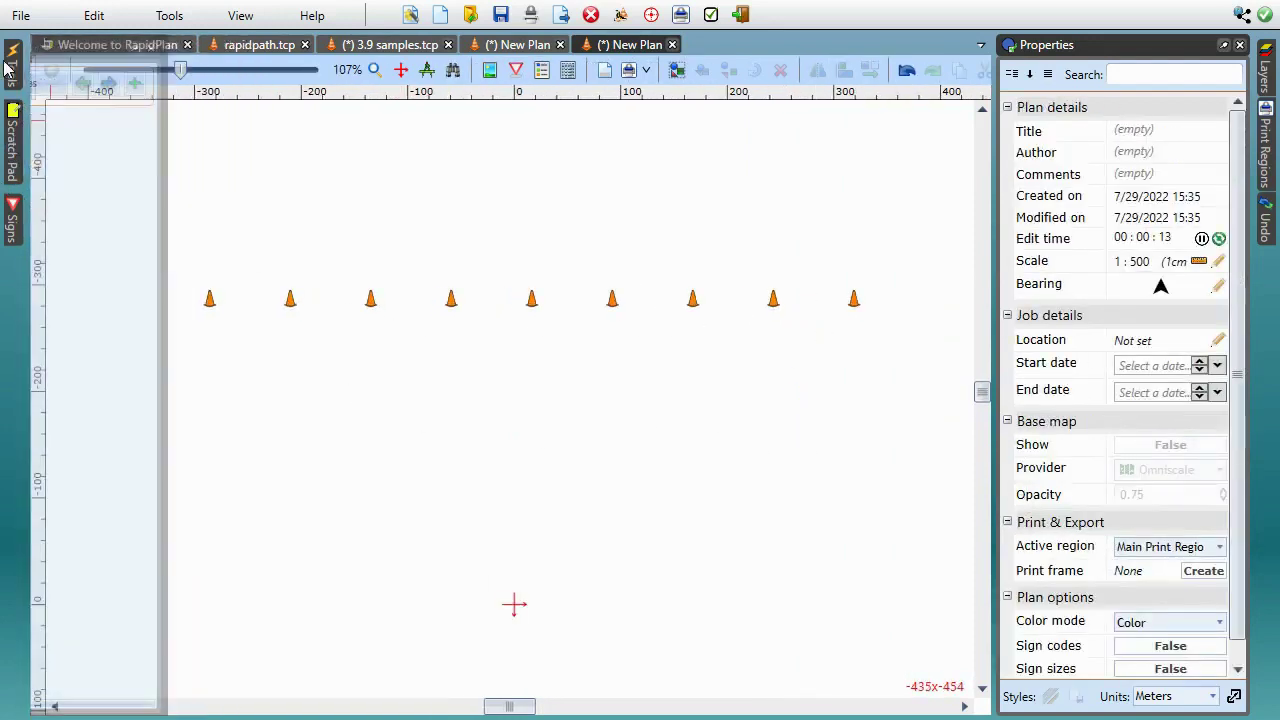
pyautogui.moveTo(13, 67)
pyautogui.click(340, 298)
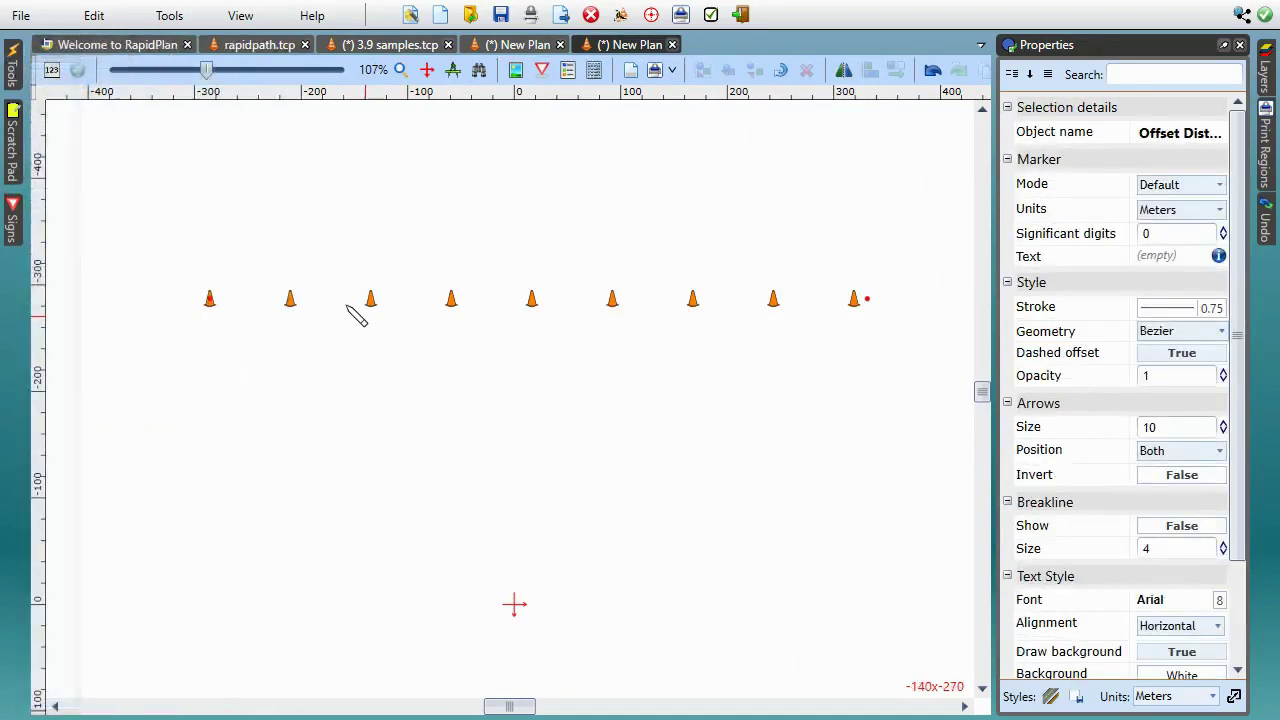
pyautogui.moveTo(210, 300); pyautogui.dragTo(290, 299)
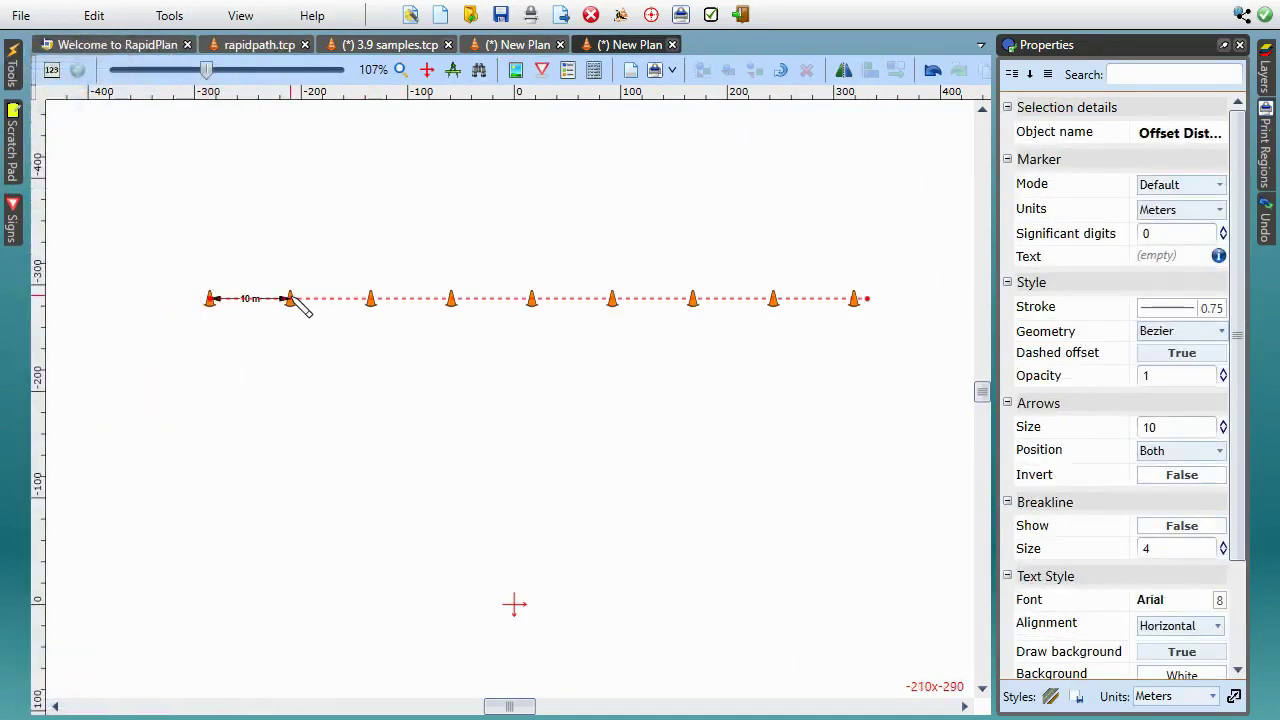
pyautogui.click(288, 366)
pyautogui.click(211, 263)
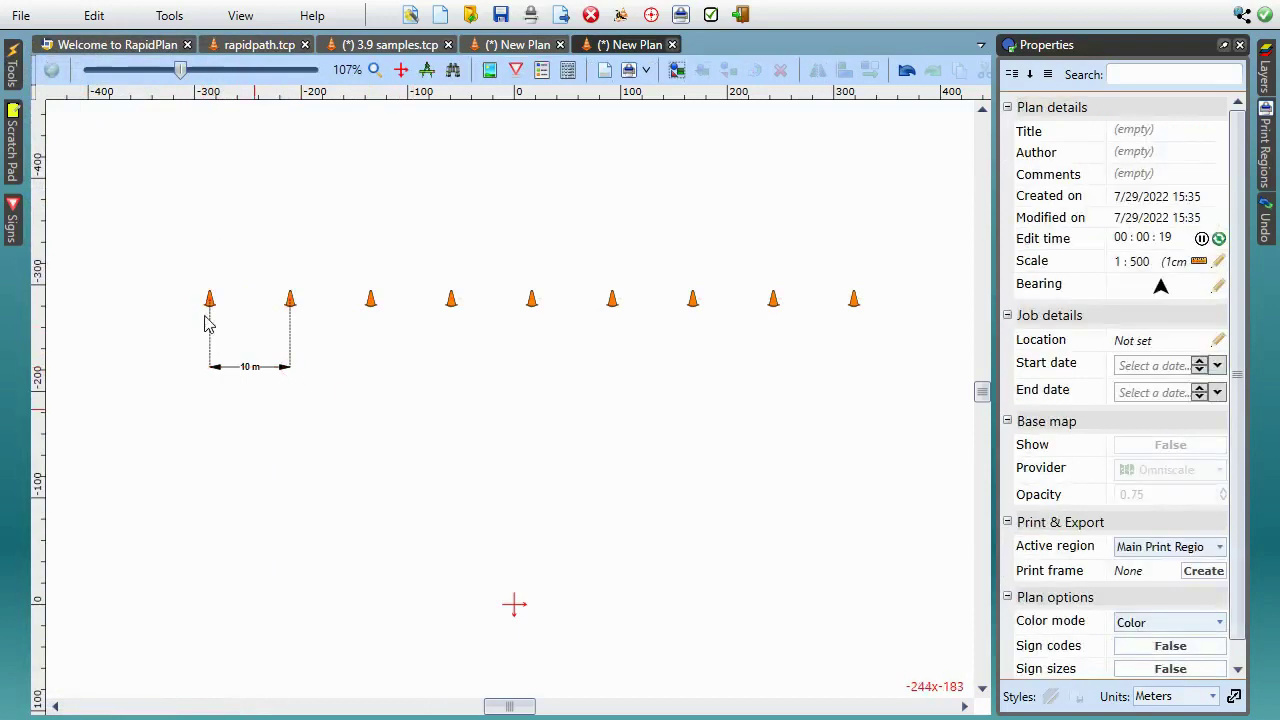
# Select the nine-cone row and confirm Properties shows 10 m spacing with auto adjust True
pyautogui.scroll(4, 211, 263)
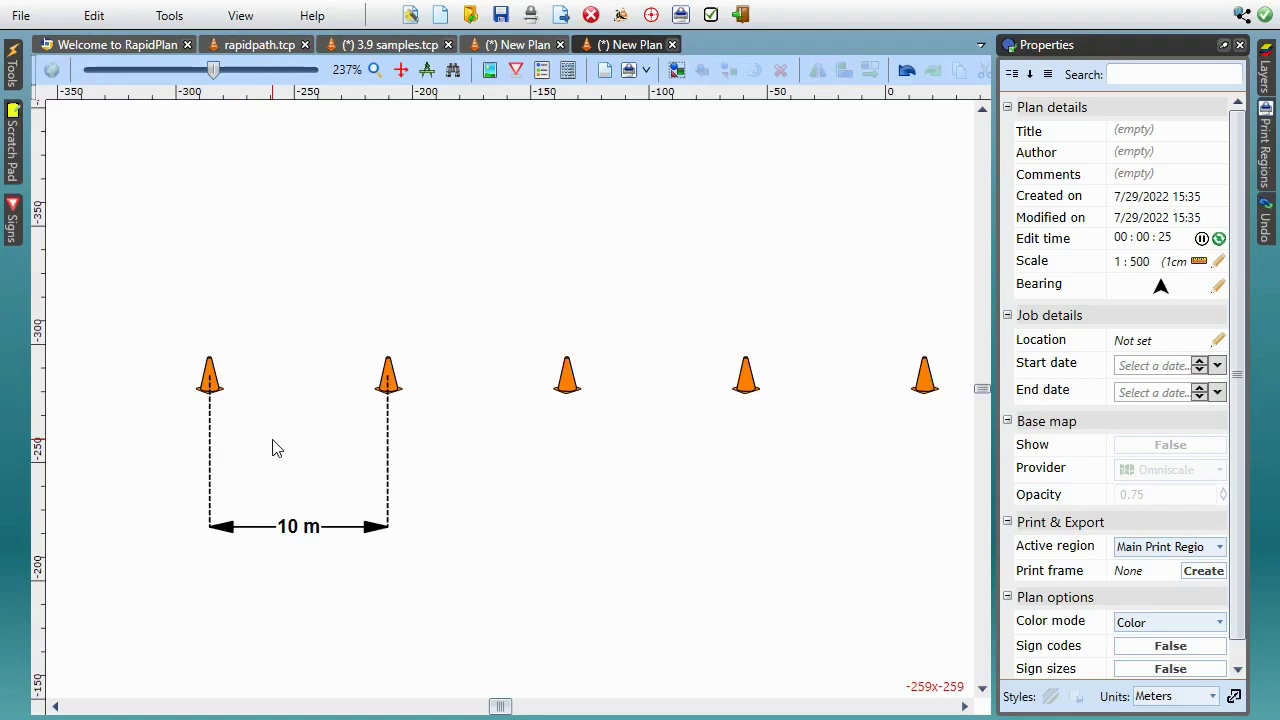
pyautogui.click(564, 382)
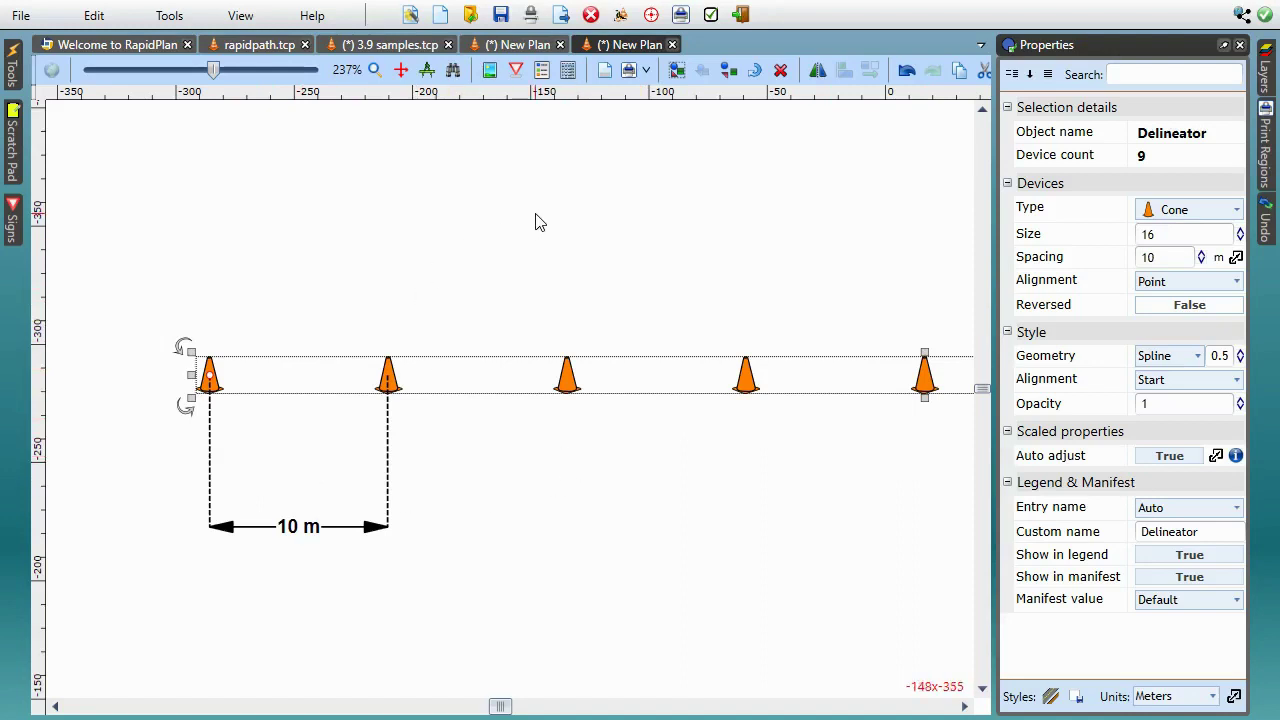
pyautogui.scroll(2, 536, 222)
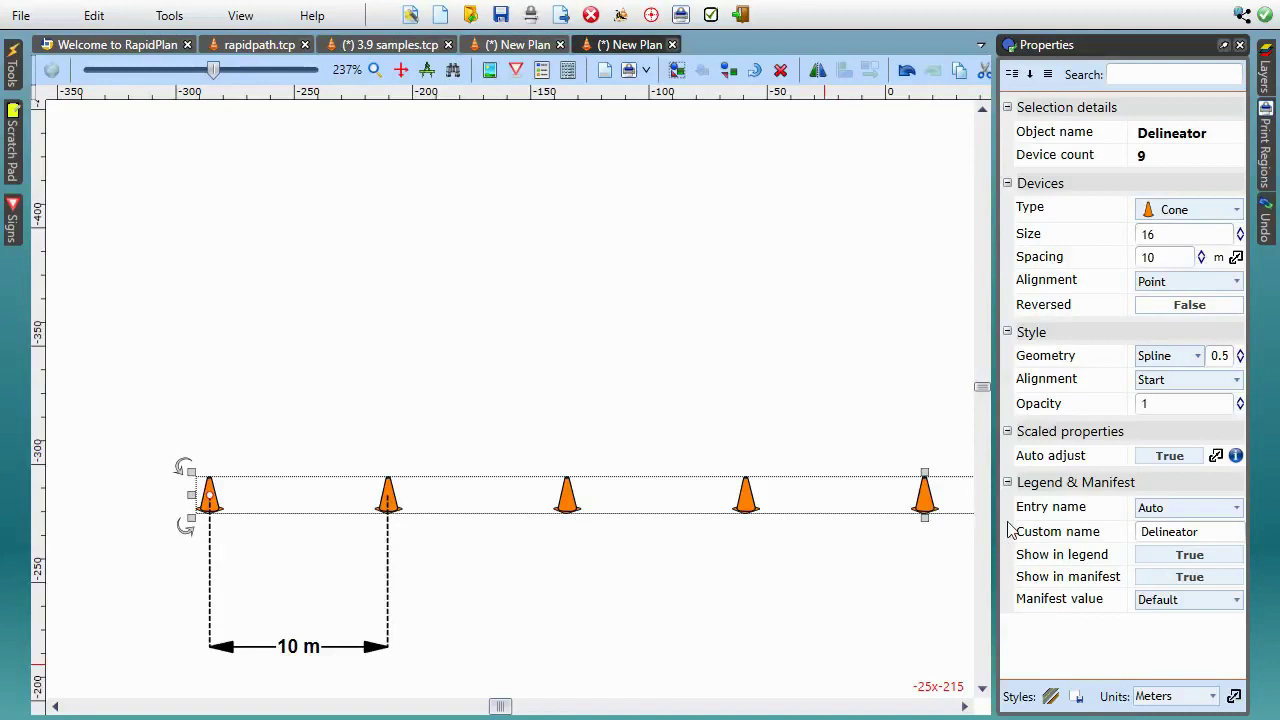
# Pin the Print Regions panel open and switch to the 3.9 samples.tcp plan
pyautogui.click(1265, 165)
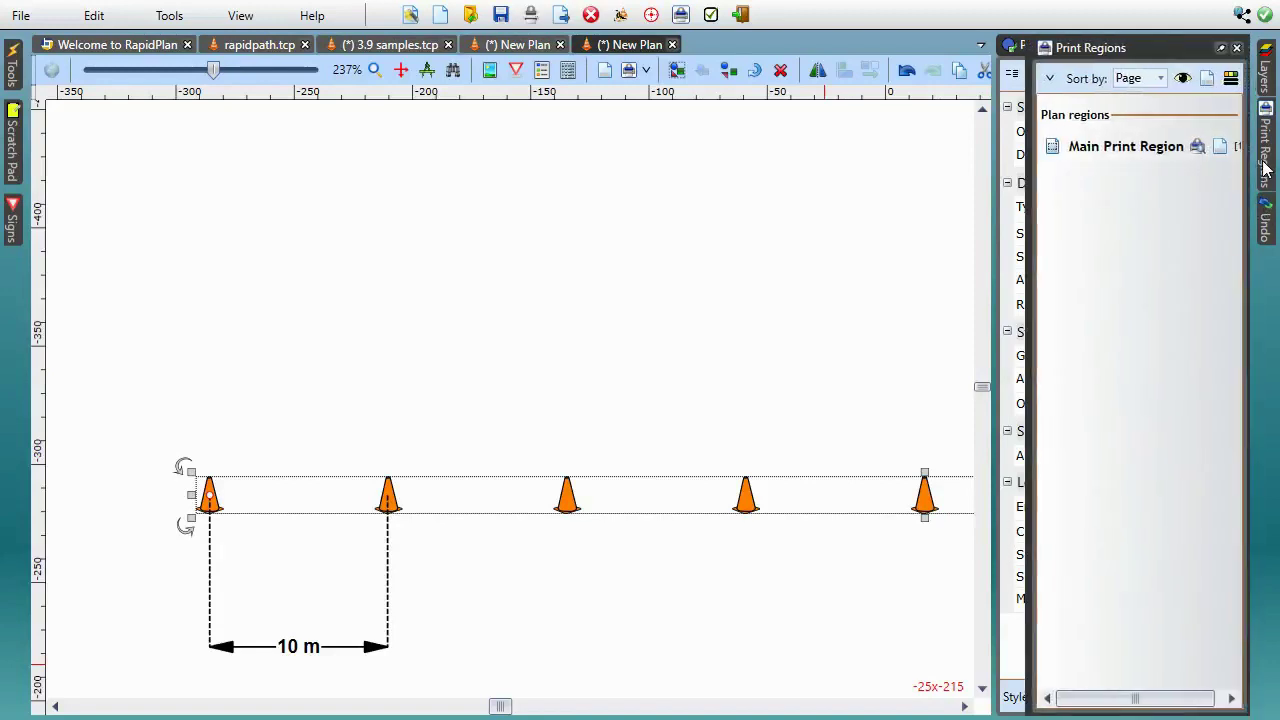
pyautogui.click(1221, 48)
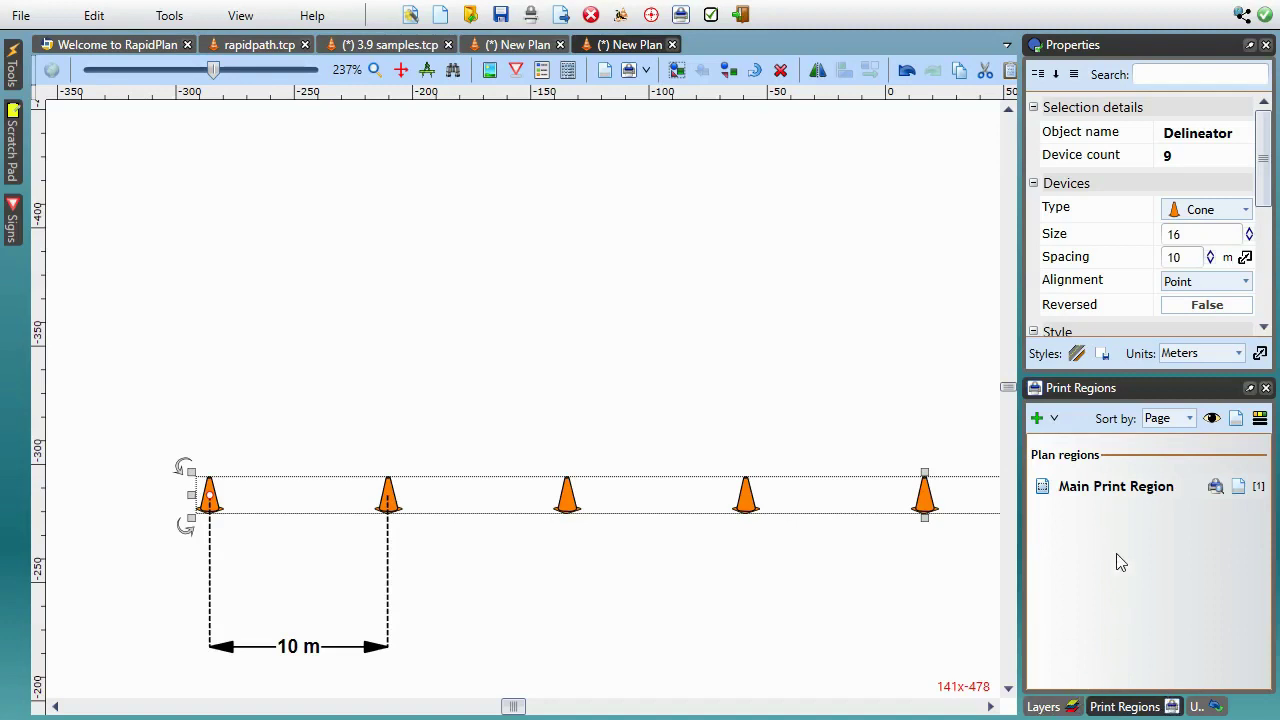
pyautogui.click(260, 16)
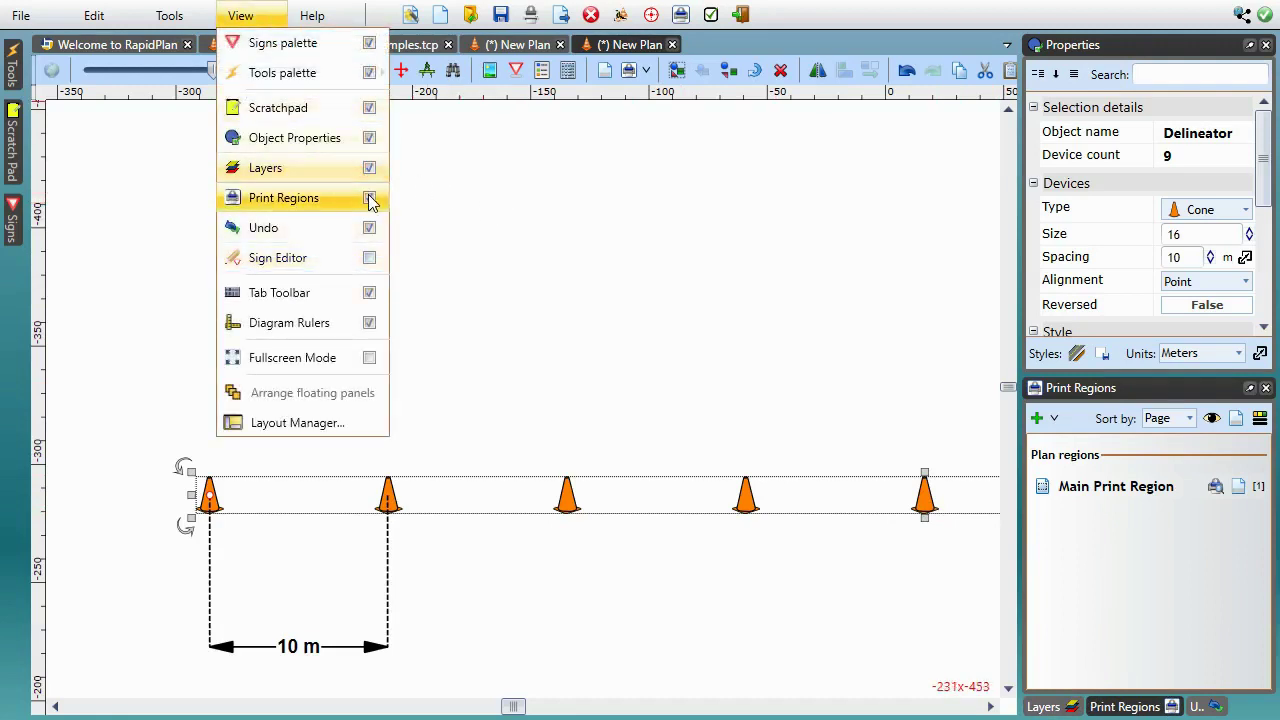
pyautogui.click(558, 305)
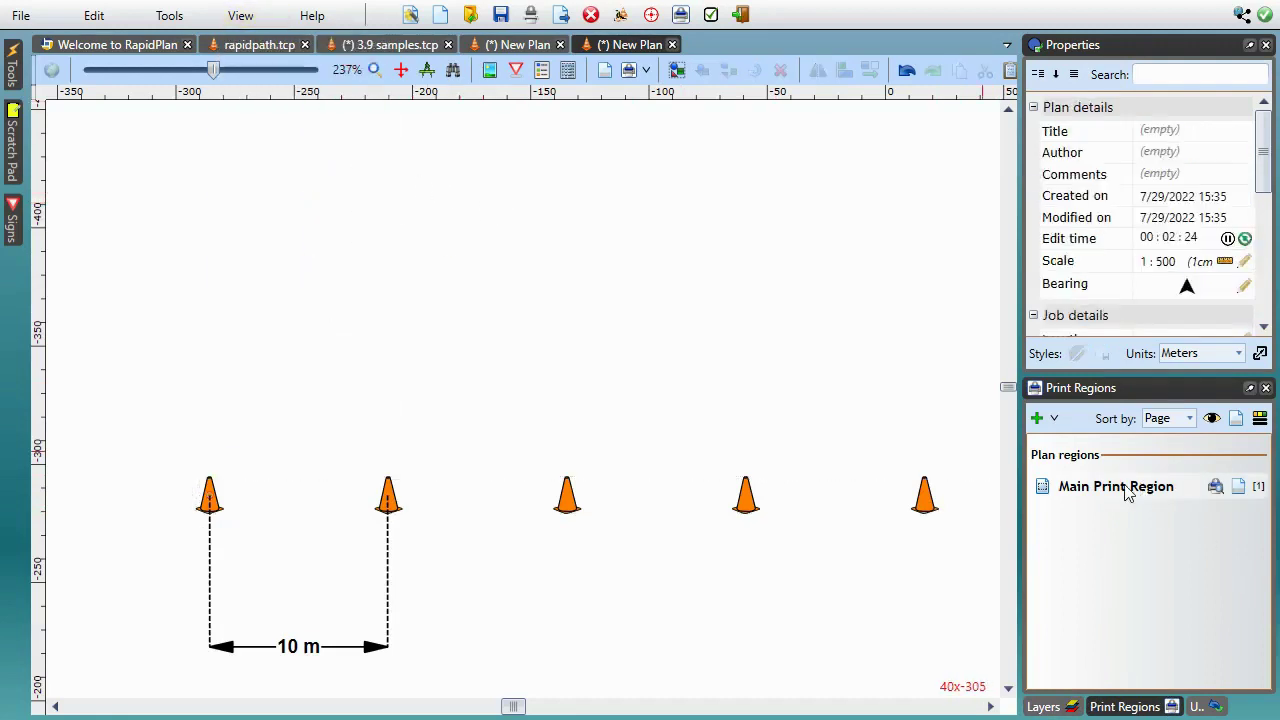
pyautogui.click(404, 45)
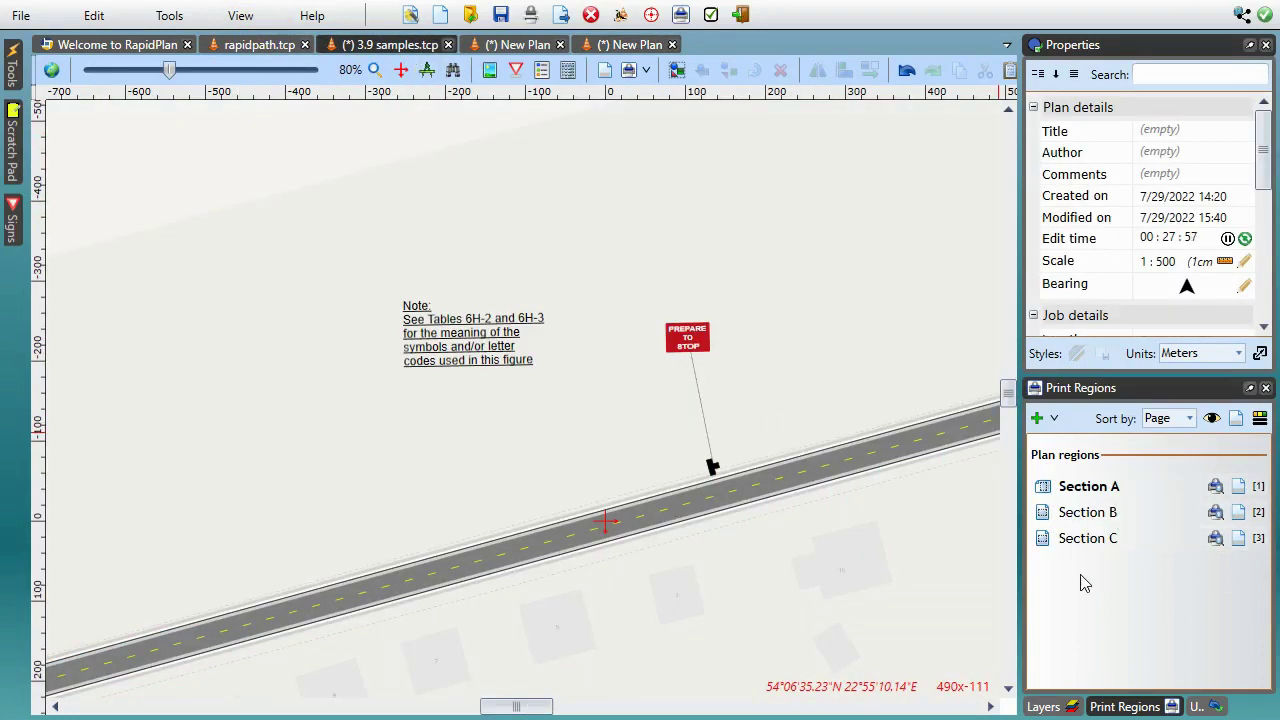
# Jump to the Section B and Section C print regions, leaving Section C's name unchanged
pyautogui.doubleClick(1088, 516)
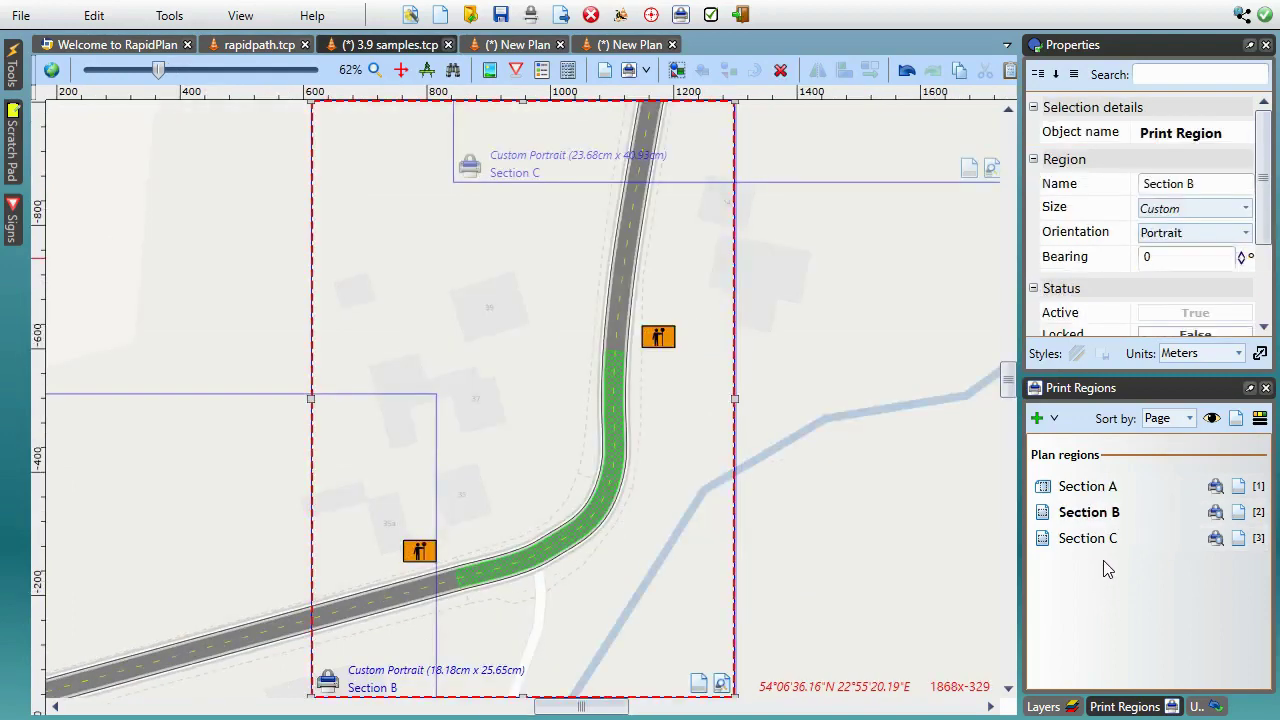
pyautogui.doubleClick(1098, 541)
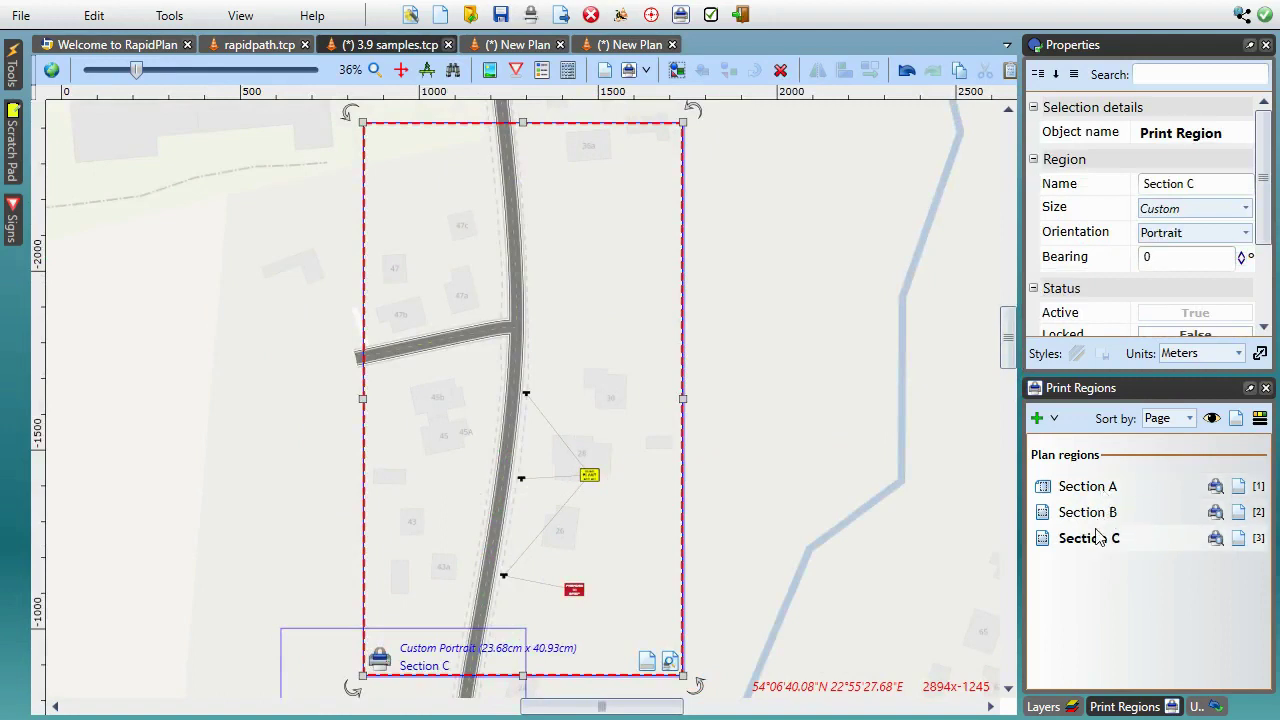
pyautogui.click(1094, 540)
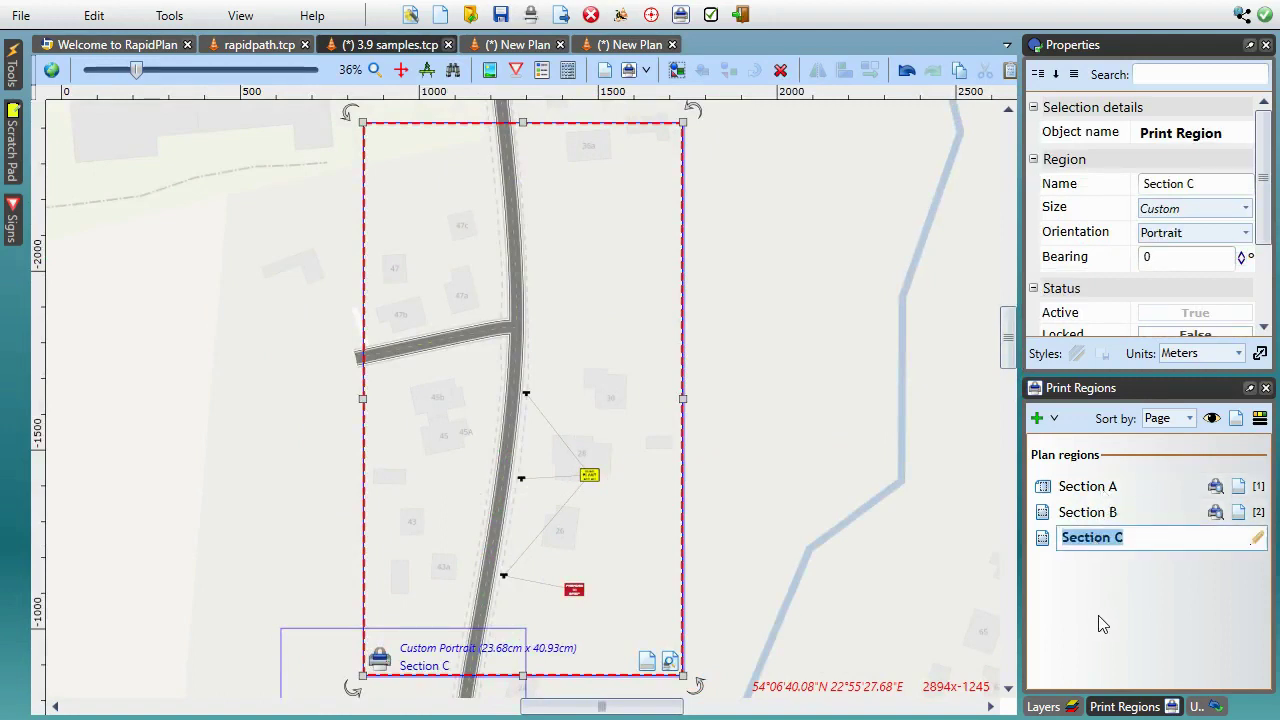
pyautogui.click(1145, 572)
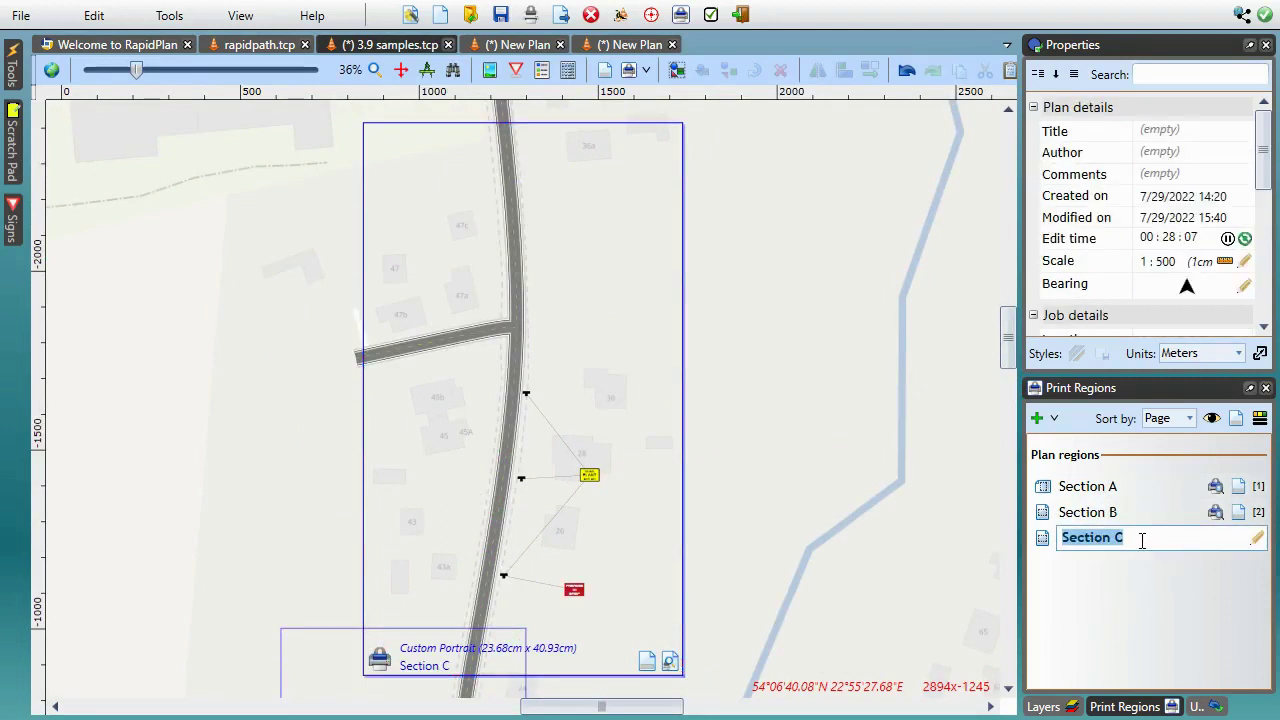
pyautogui.click(1137, 539)
pyautogui.press('Return')
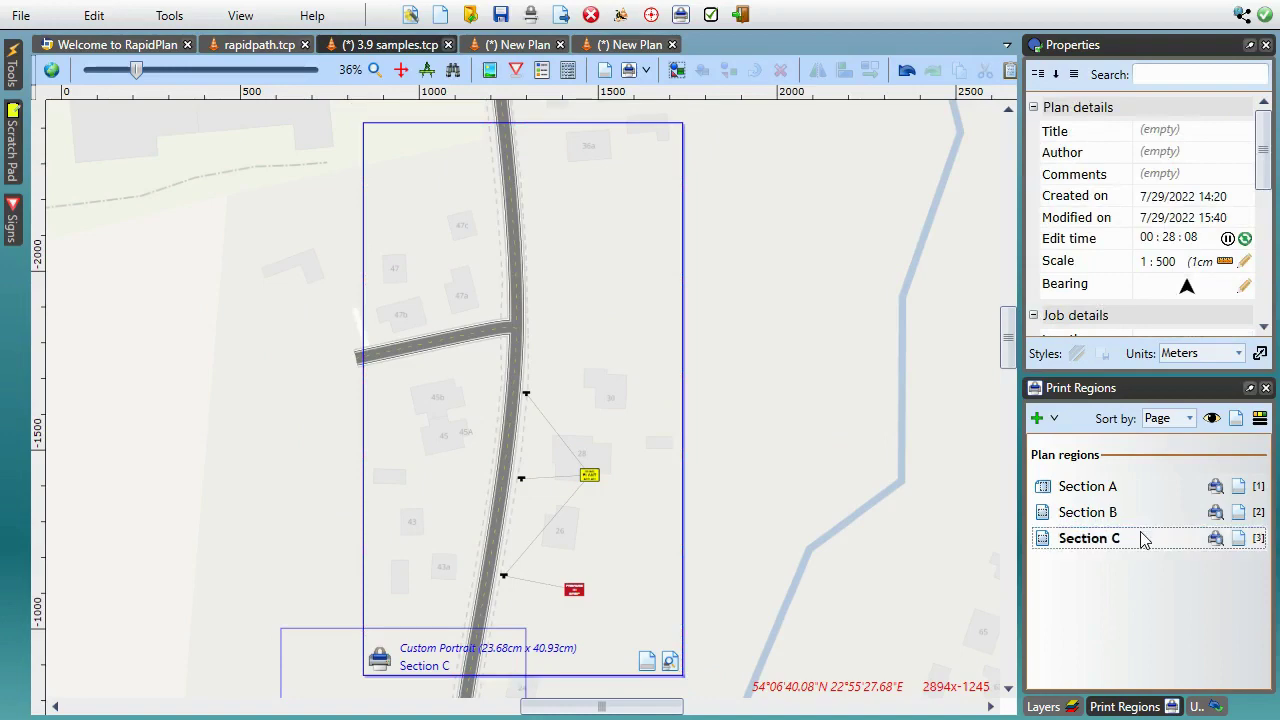
# Preview the Section C printout, then bring up and dismiss Section B's options
pyautogui.click(1216, 540)
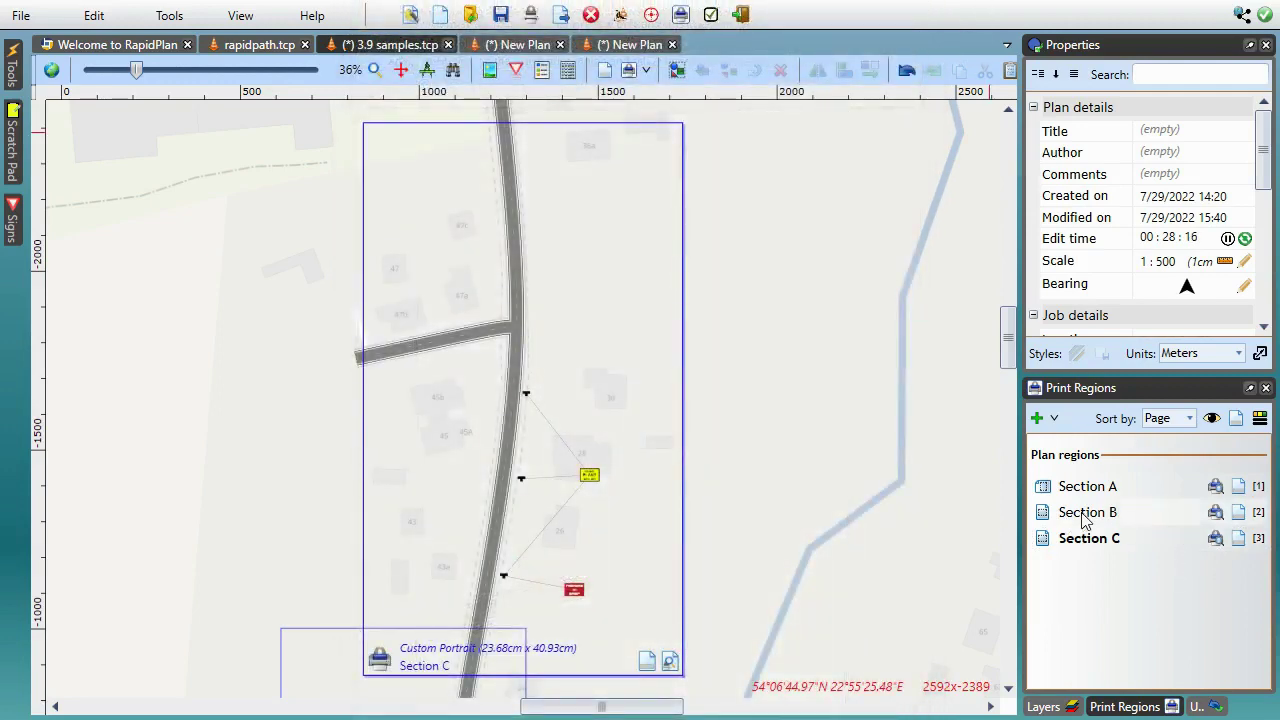
pyautogui.rightClick(1087, 513)
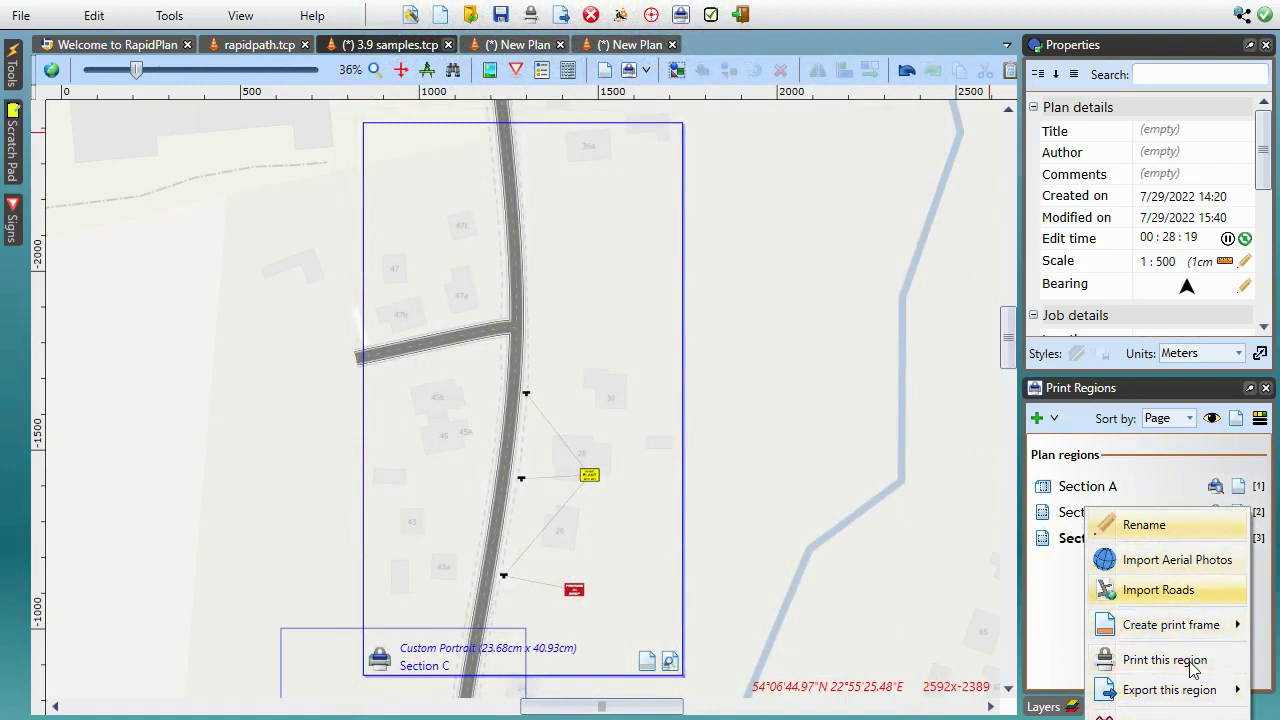
pyautogui.click(935, 458)
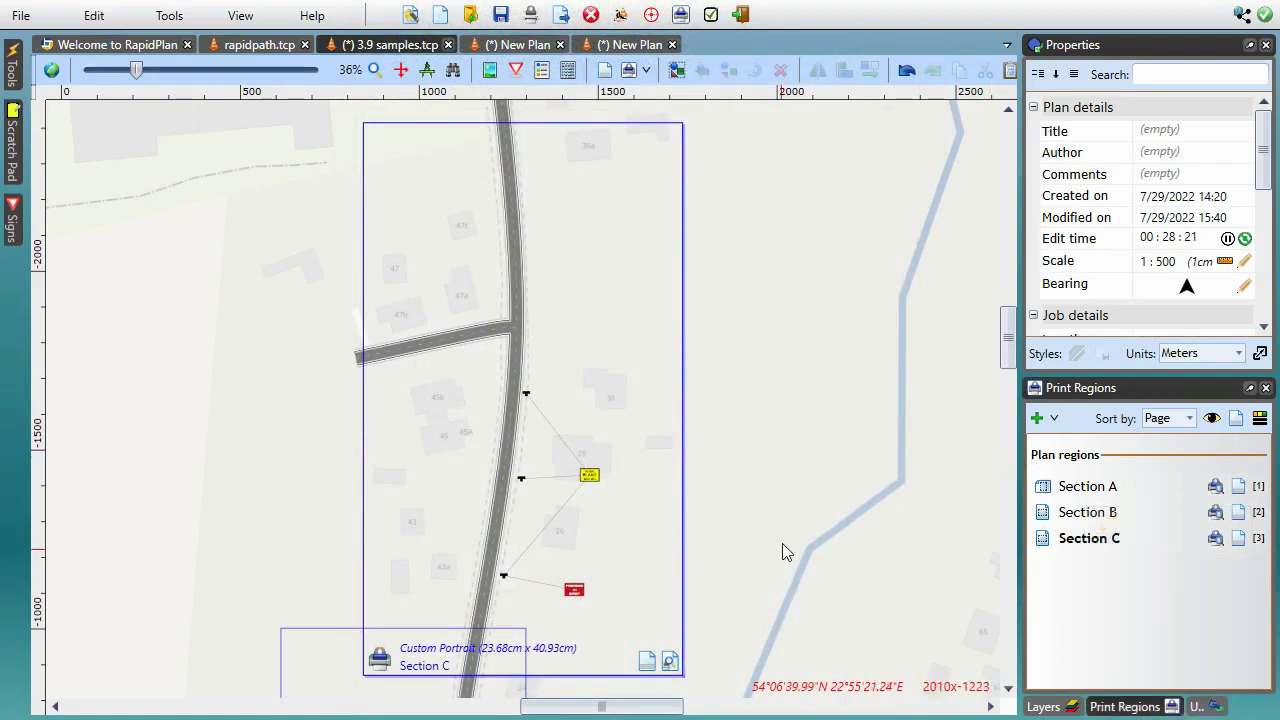
# Zoom out and pan the map so all three print regions along the road are visible
pyautogui.scroll(-5, 780, 520)
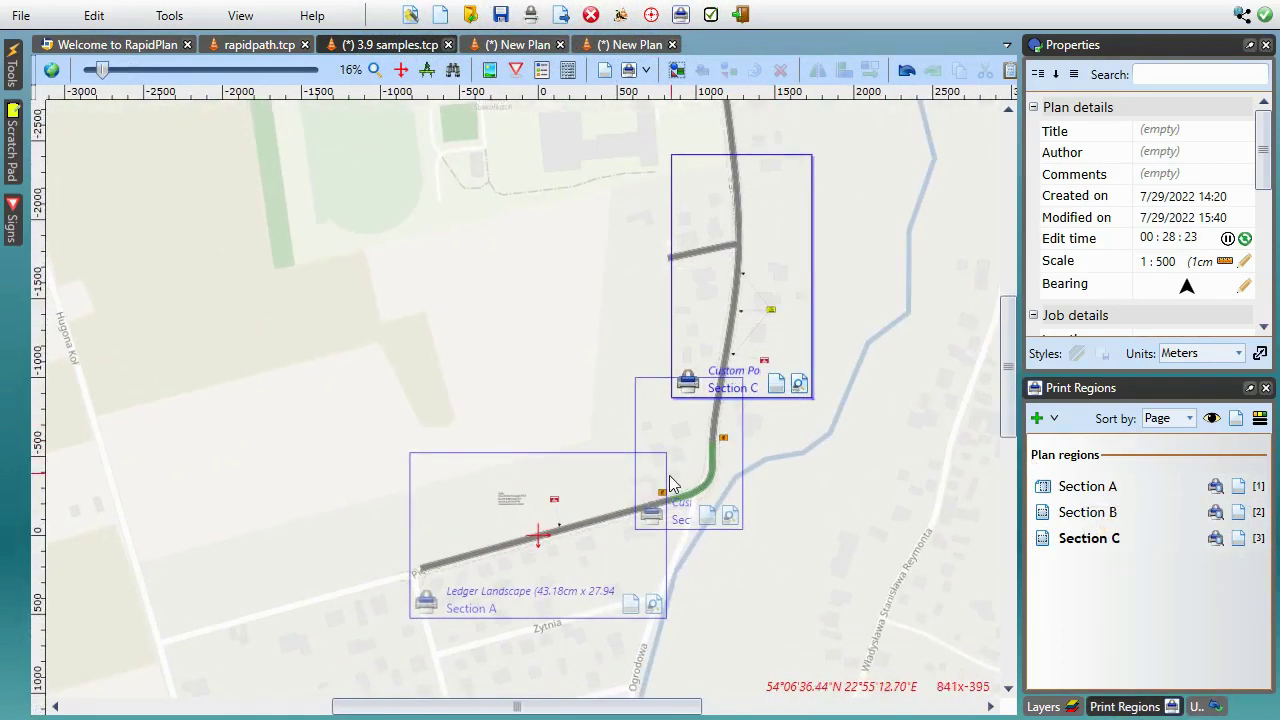
pyautogui.scroll(-2, 670, 490)
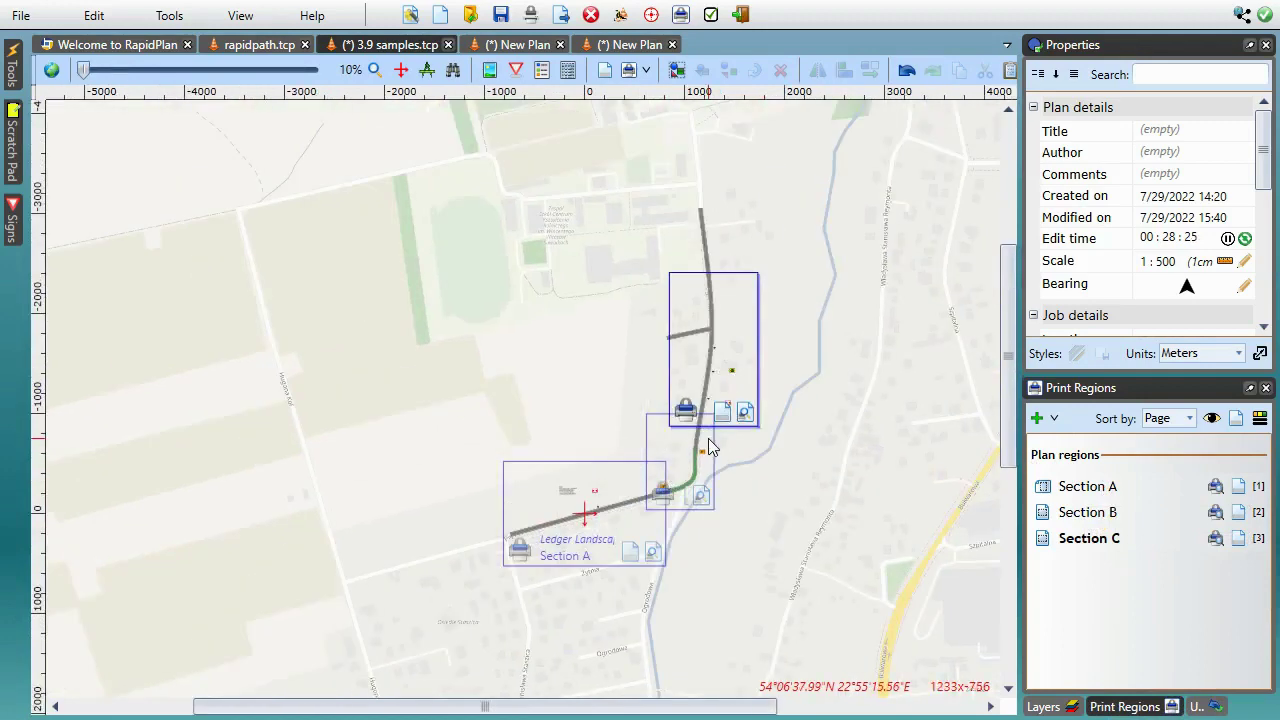
pyautogui.moveTo(685, 491); pyautogui.dragTo(691, 449, button='middle')
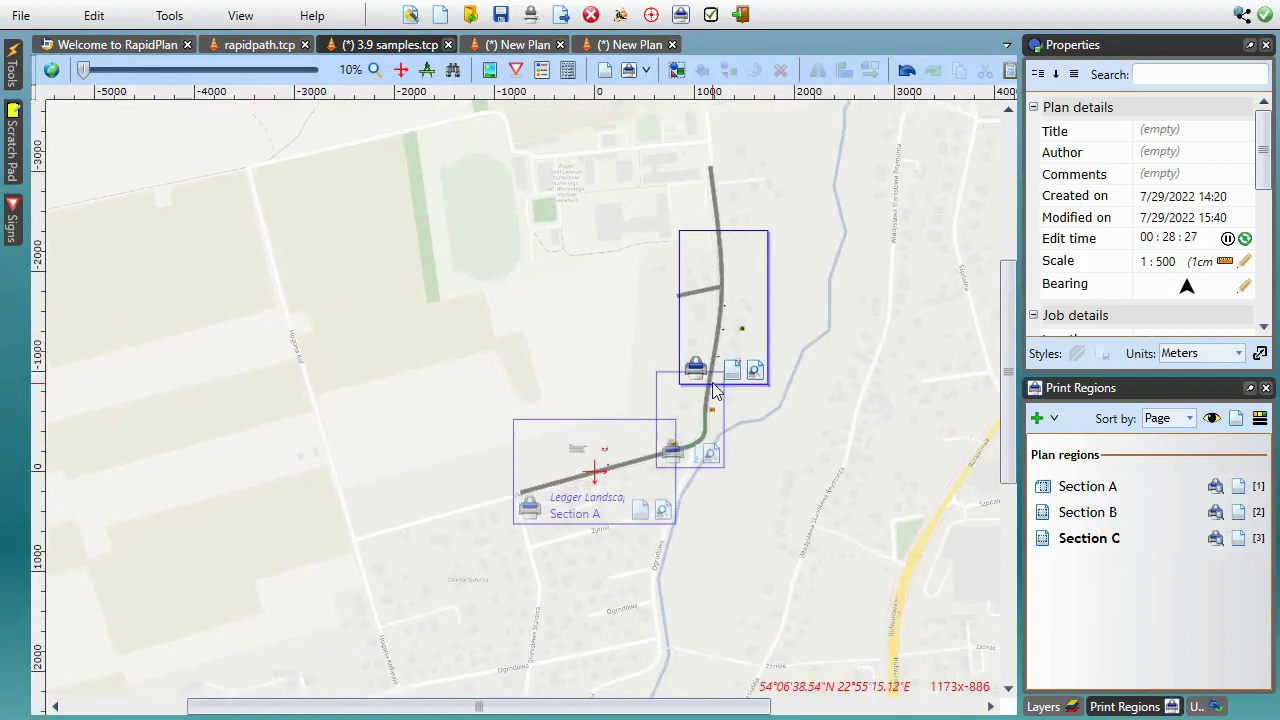
pyautogui.scroll(2, 715, 390)
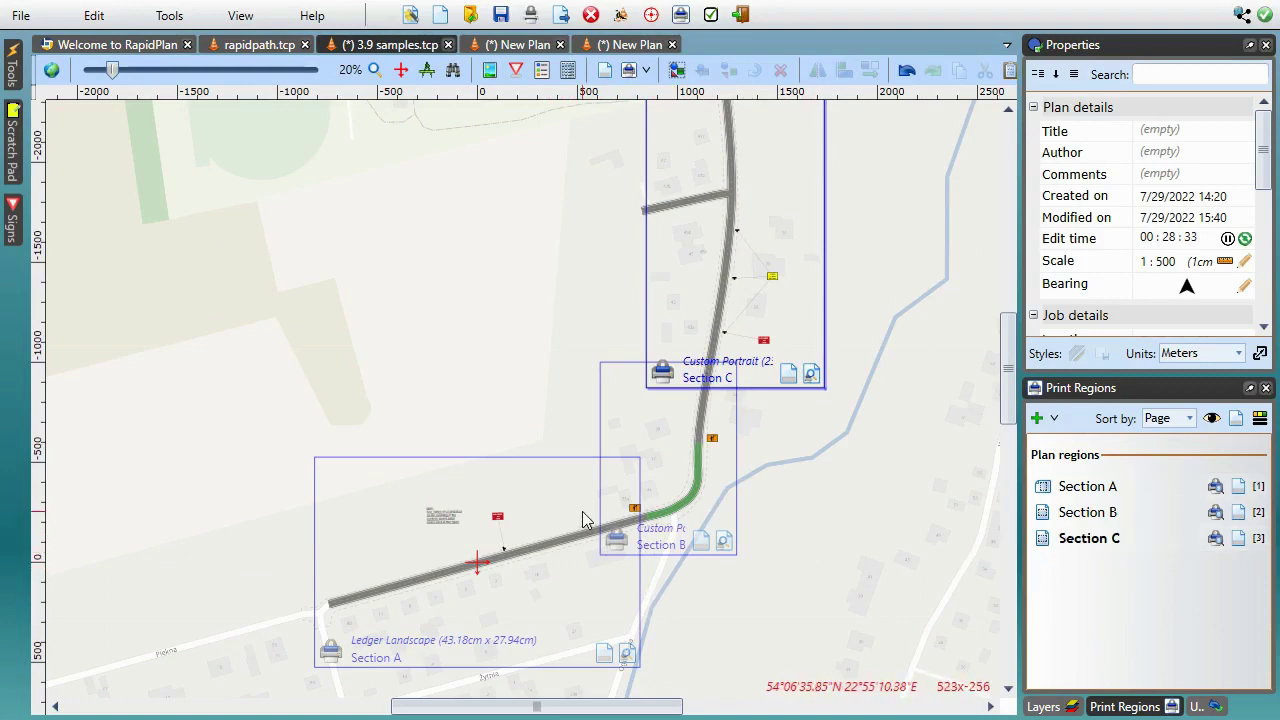
# Return to the Welcome to RapidPlan tab and scroll RapidPlan News down to the Full changelog entry
pyautogui.click(118, 45)
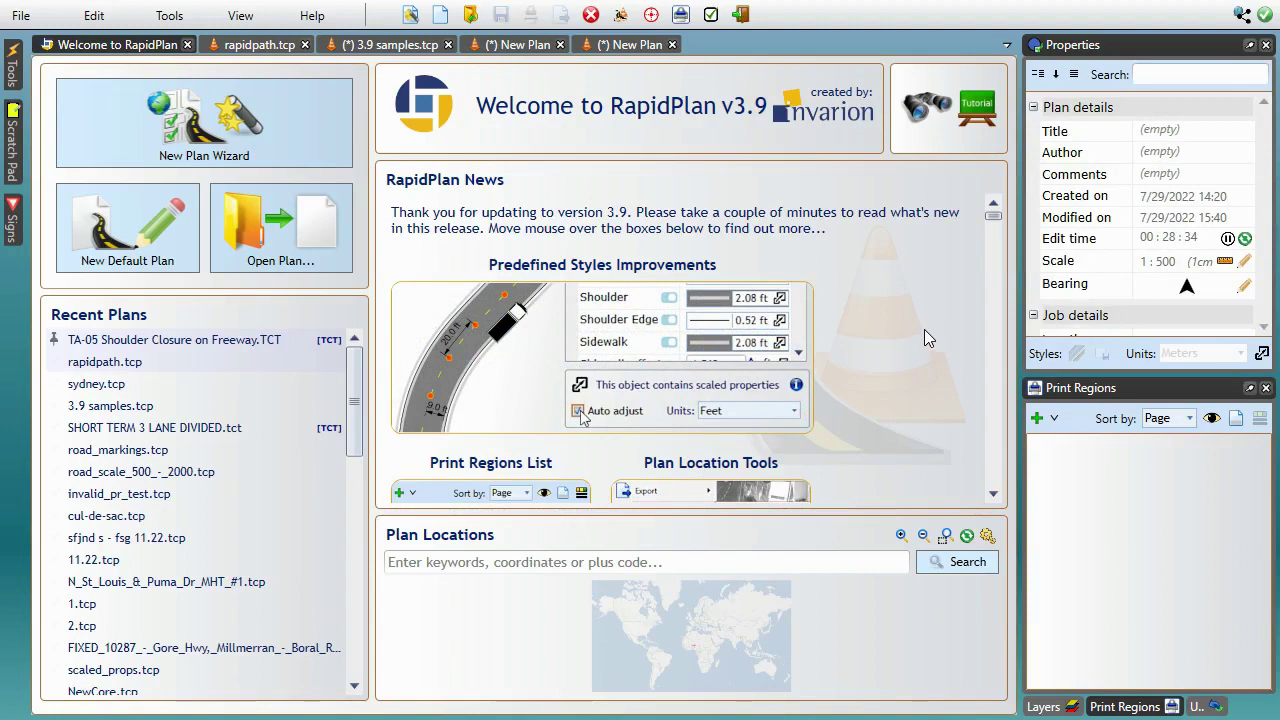
pyautogui.scroll(-10, 924, 329)
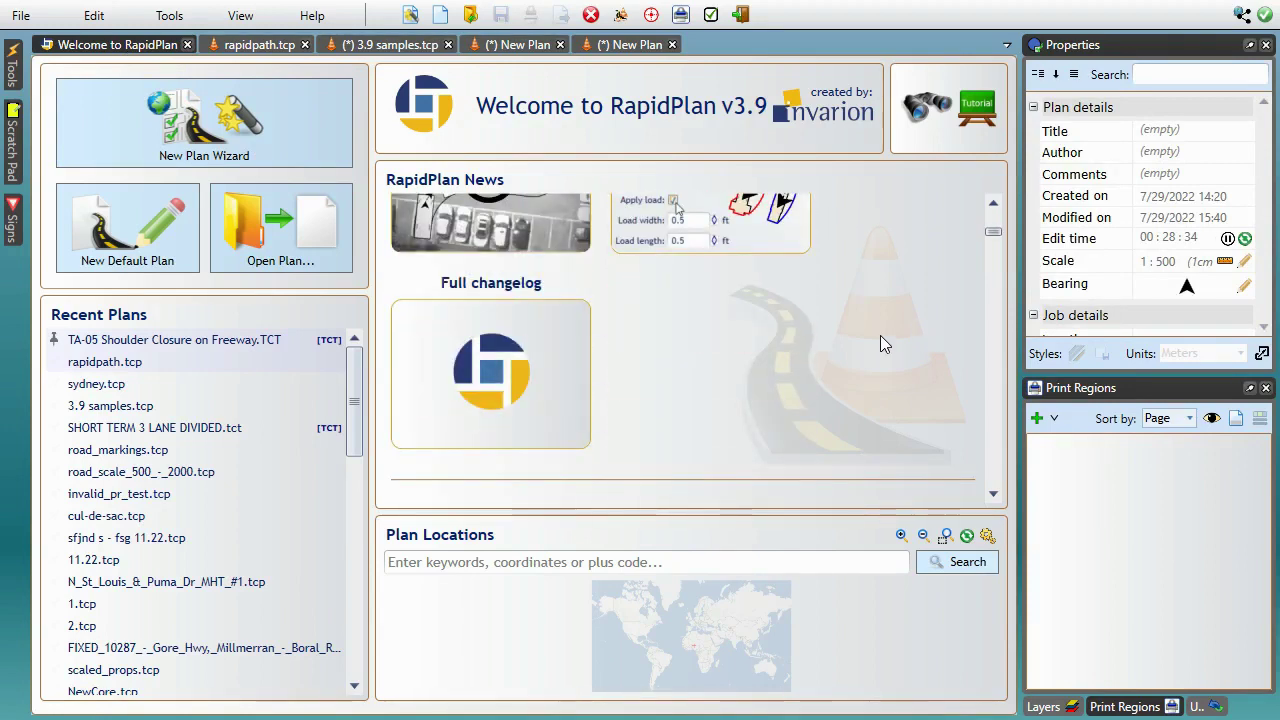
pyautogui.moveTo(456, 390)
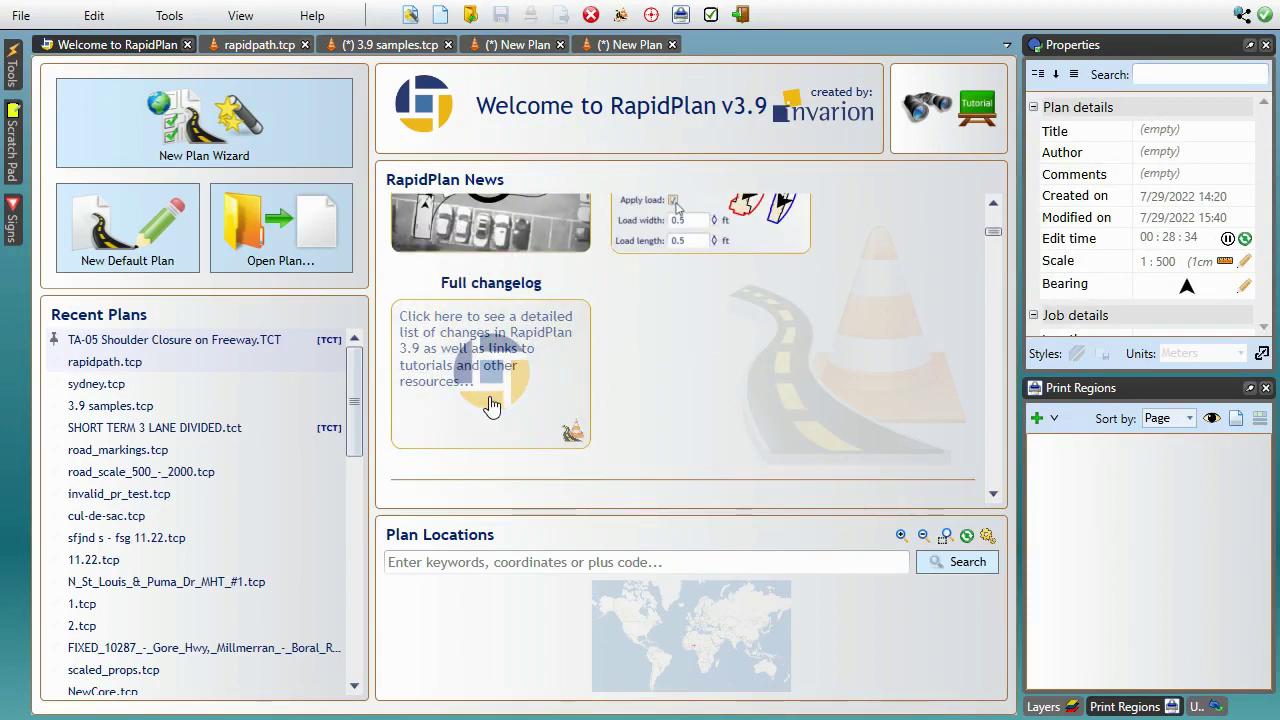